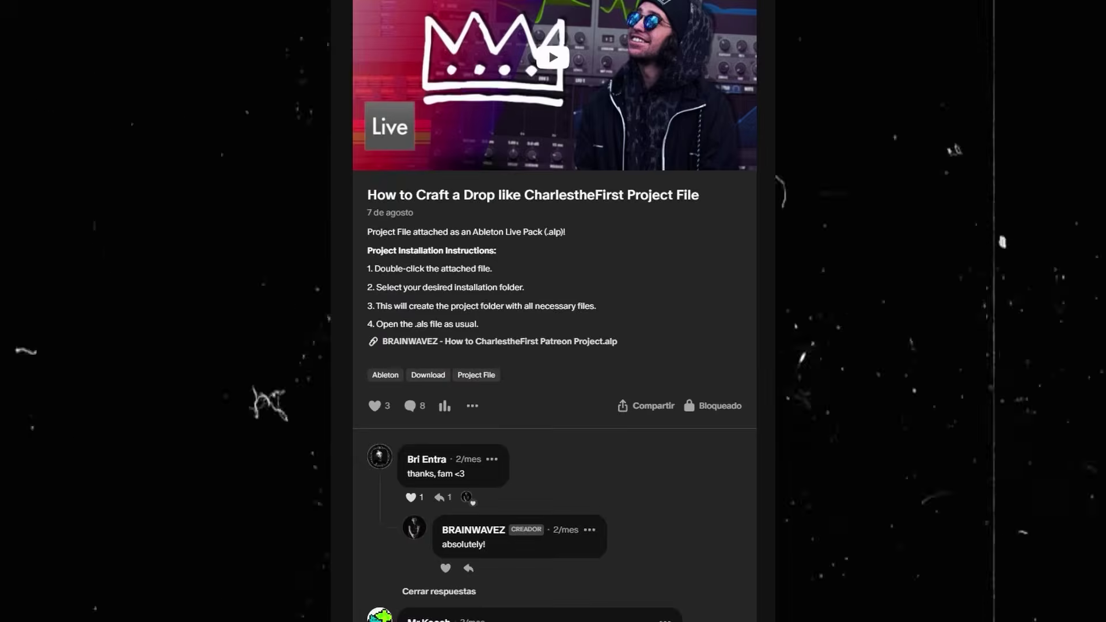
scroll(554, 311, "down", 20)
scroll(554, 311, "down", 20)
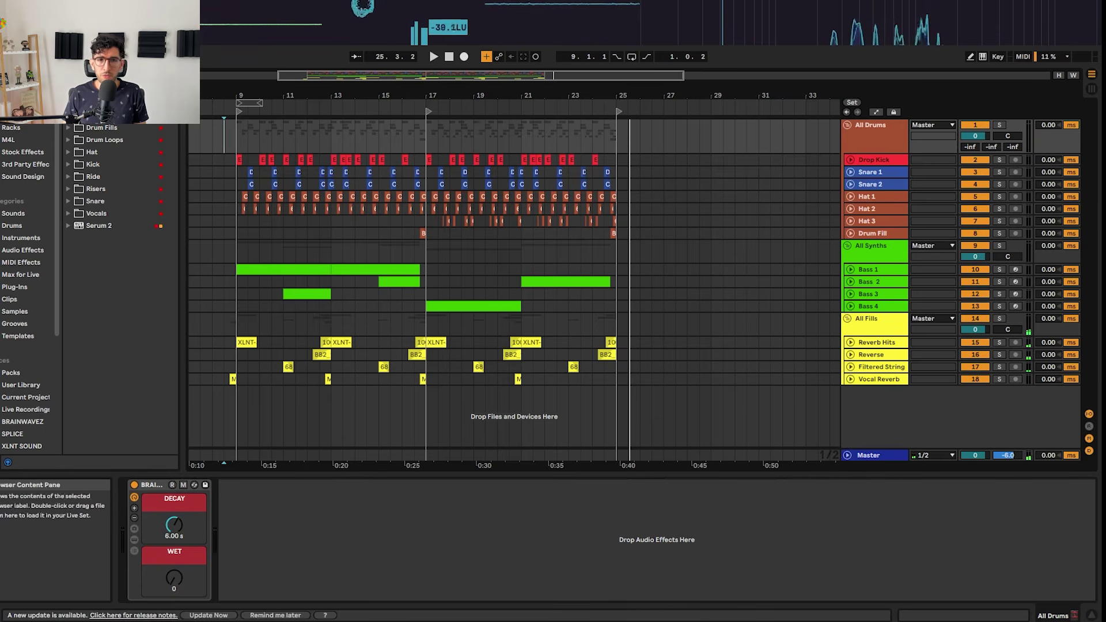
Play the arrangement from bar 9 and enlarge the drum tracks so their individual clips are shown
left_click(226, 138)
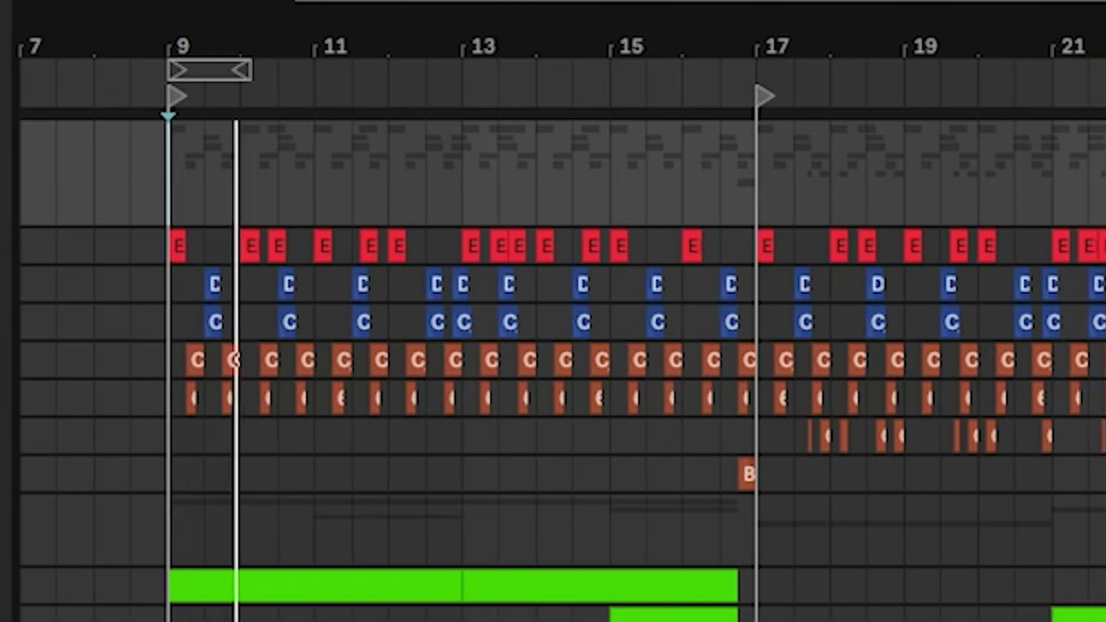
key("h")
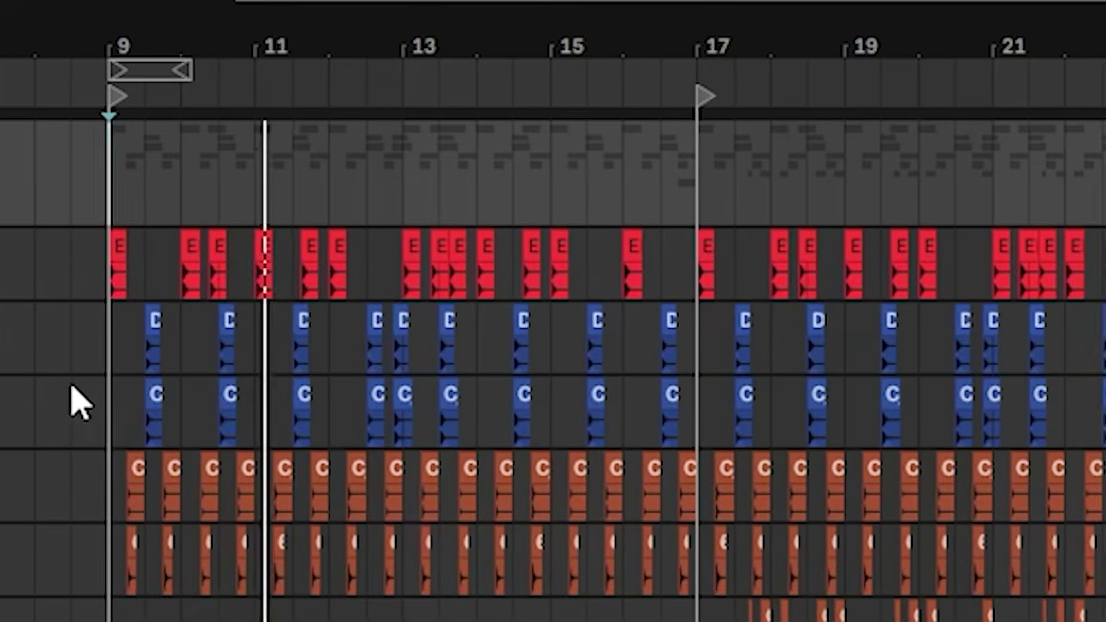
key("plus")
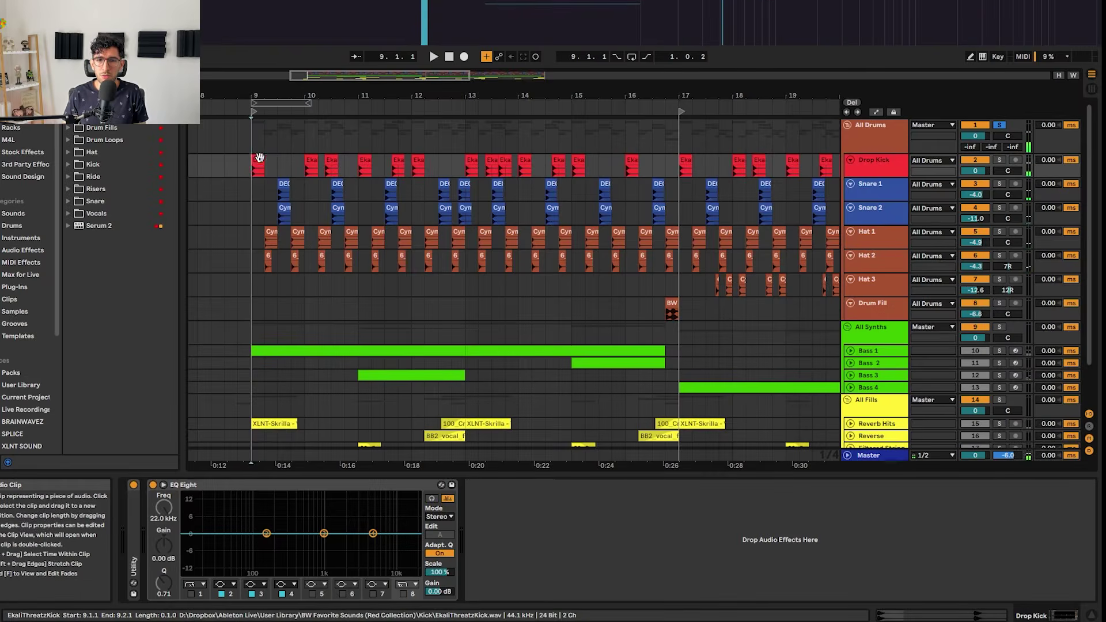
Audition the first Drop Kick clip at bar 9 and the first Snare 1 clip
left_click(259, 157)
key("space")
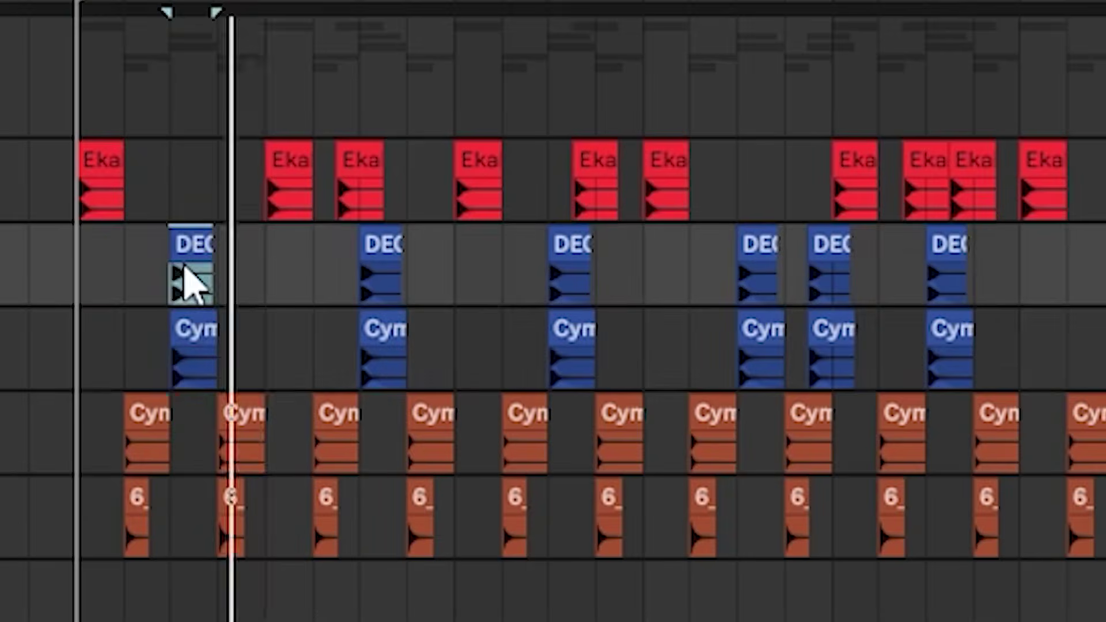
left_click(283, 207)
key("space")
key("space")
key("space")
Solo and audition the Hat 1 and Hat 2 tracks from the first Hat 1 clip
left_click(147, 412)
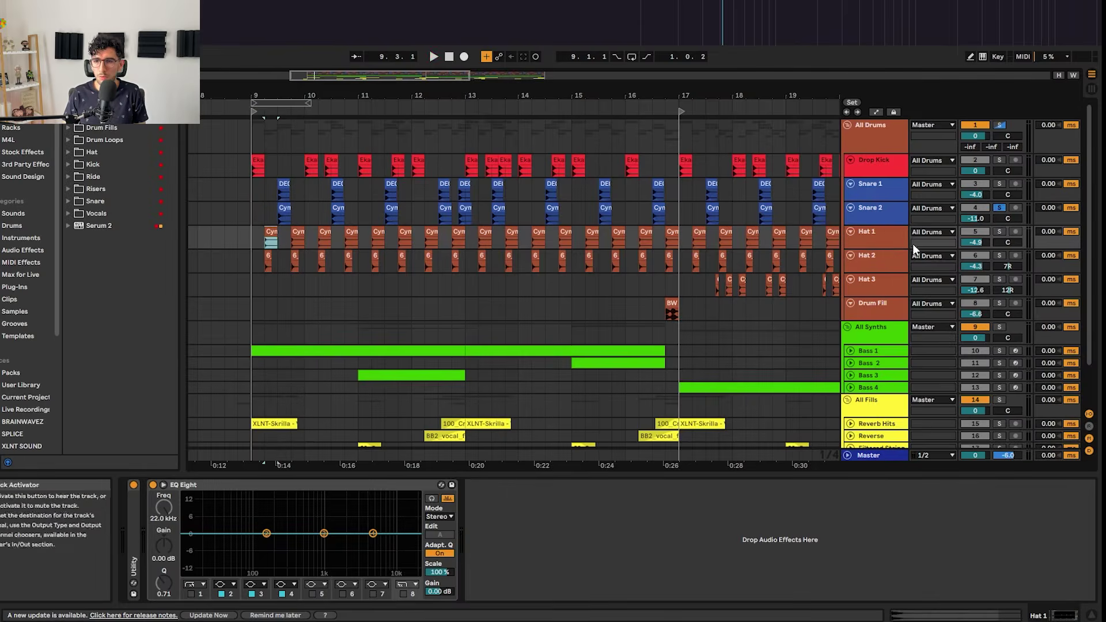
left_click(893, 230)
key("space")
left_click(880, 268)
key("s")
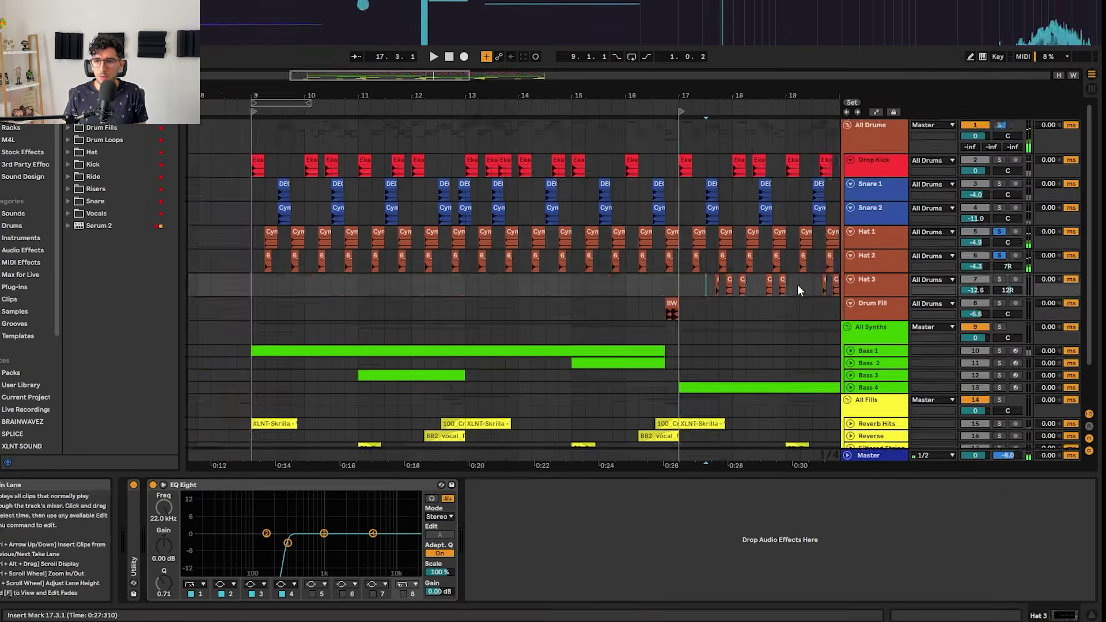
Play the Hat 3 clips from 17.3.4 and select the drum fill clip just before bar 17
left_click_drag(797, 284, 472, 293)
scroll(373, 277, "up", 3)
left_click(373, 277)
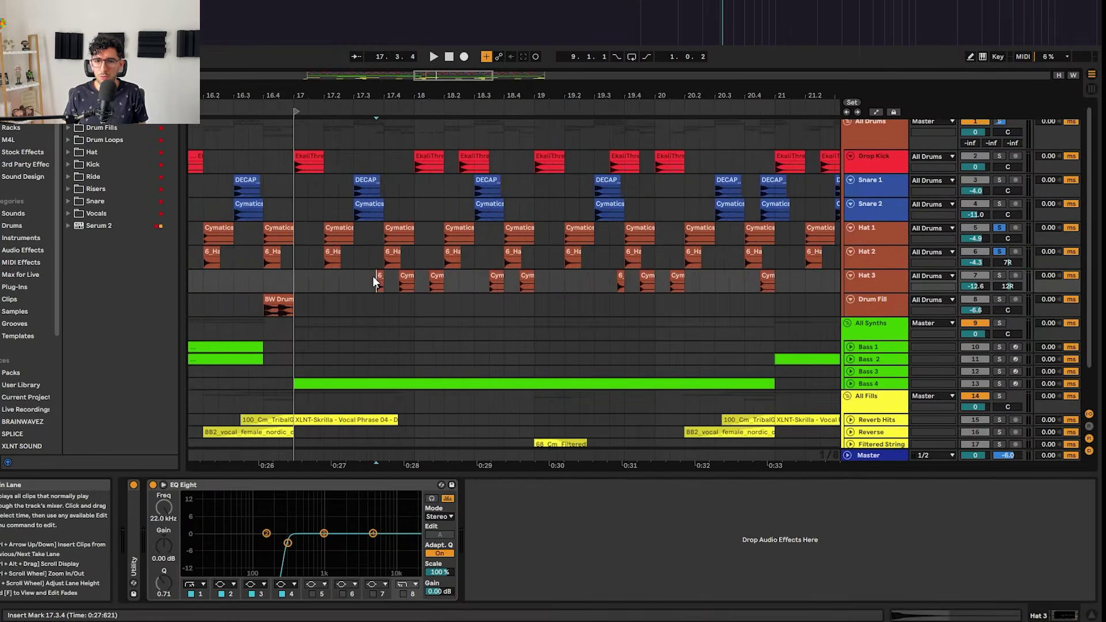
key("space")
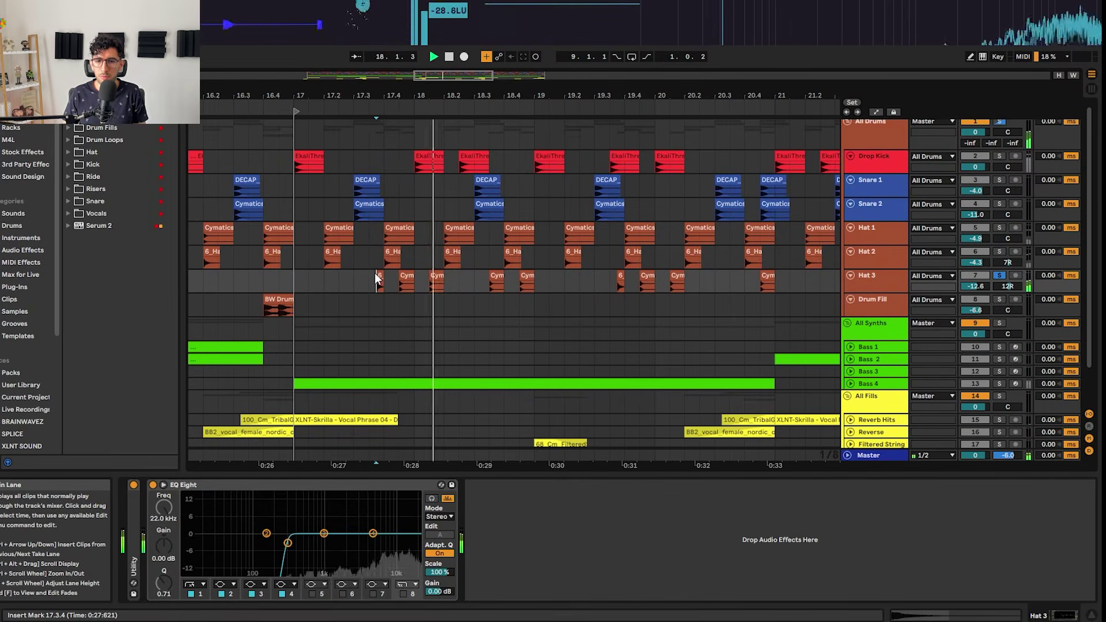
scroll(376, 278, "down", 3)
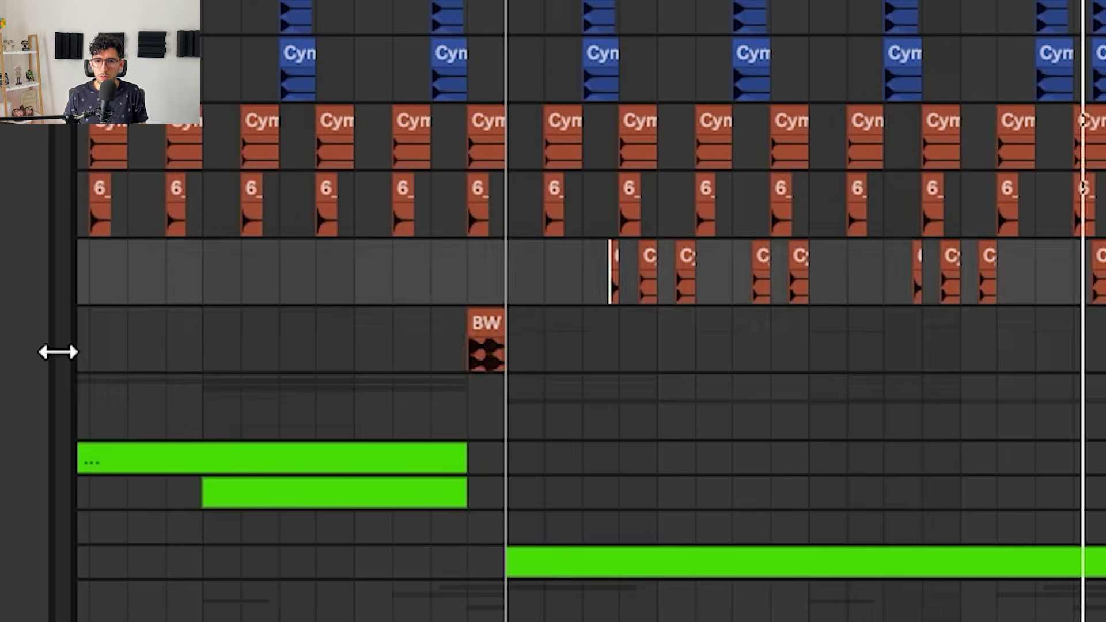
left_click(330, 303)
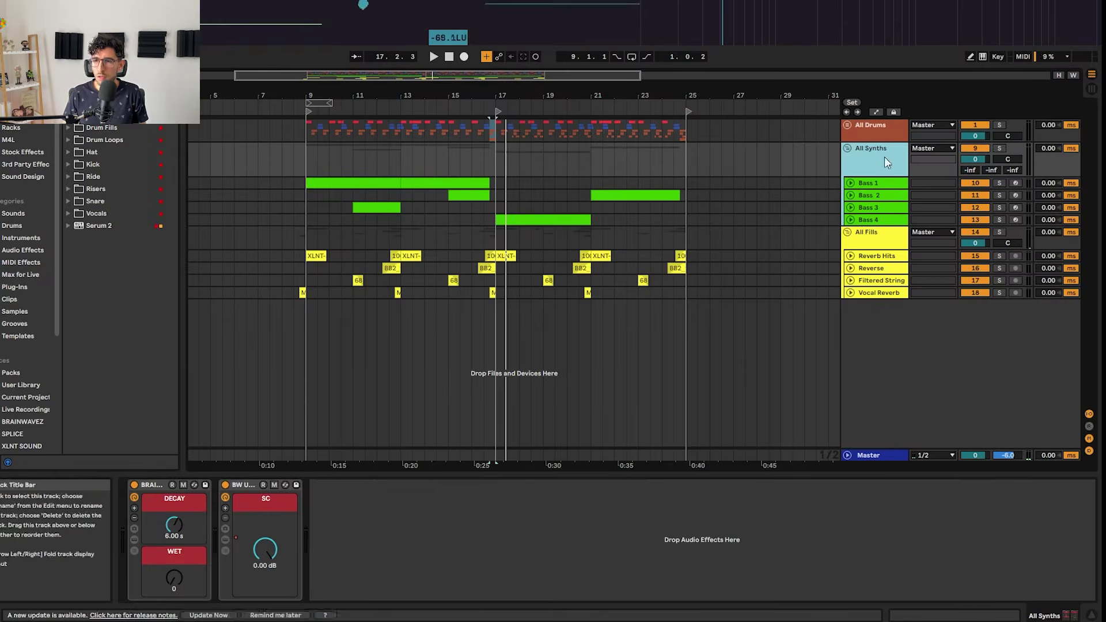
Show the SC sidechain automation on All Synths in a taller lane and select it from 9.1.1 to 25.3.1
left_click(691, 214)
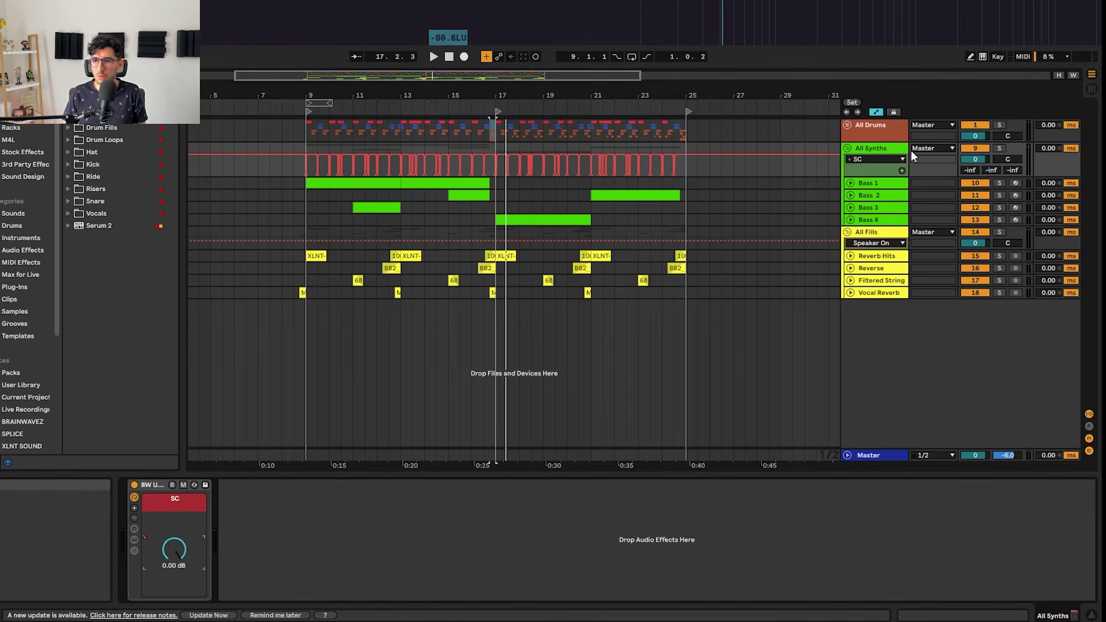
left_click_drag(866, 177, 865, 213)
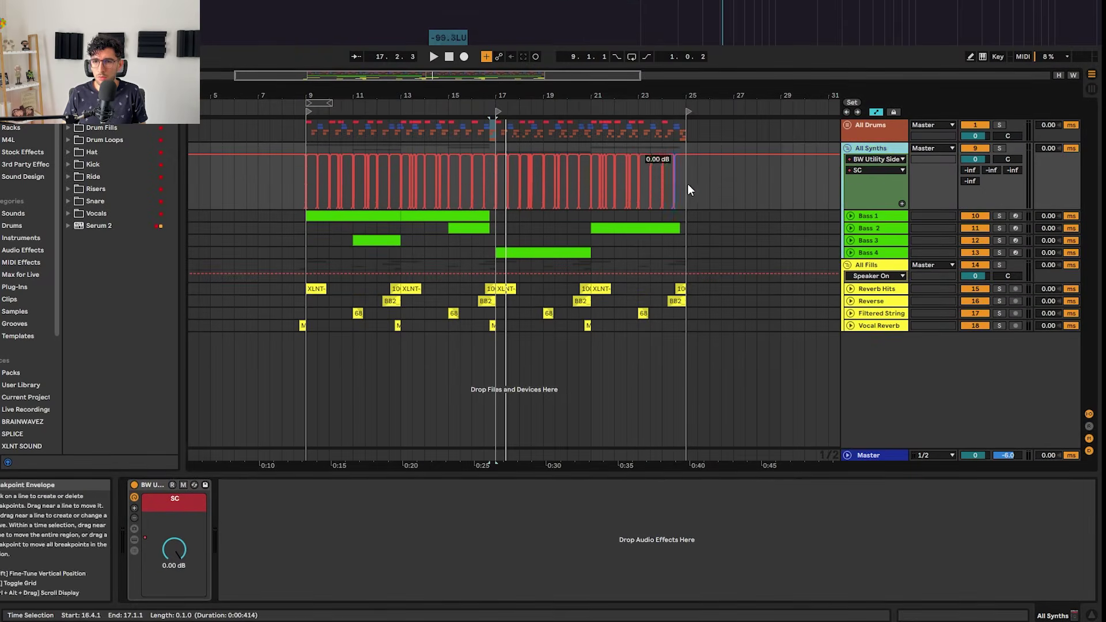
left_click_drag(696, 181, 253, 205)
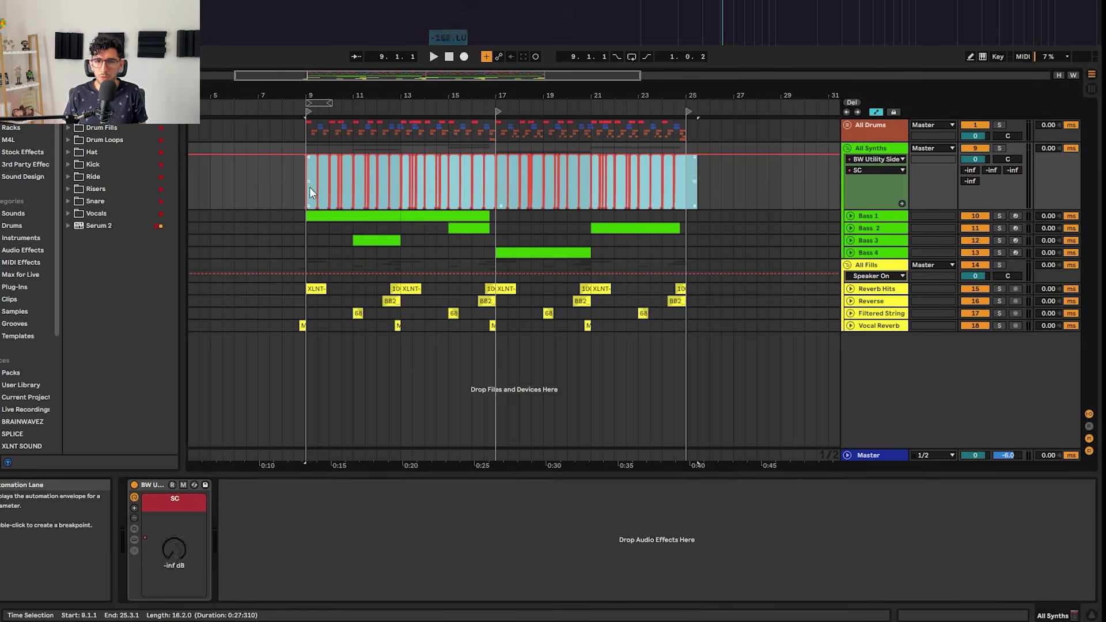
Unfold the Bass 1 track and select its MIDI clip to inspect the notes
scroll(309, 186, "up", 3)
left_click(860, 215)
left_click(850, 216)
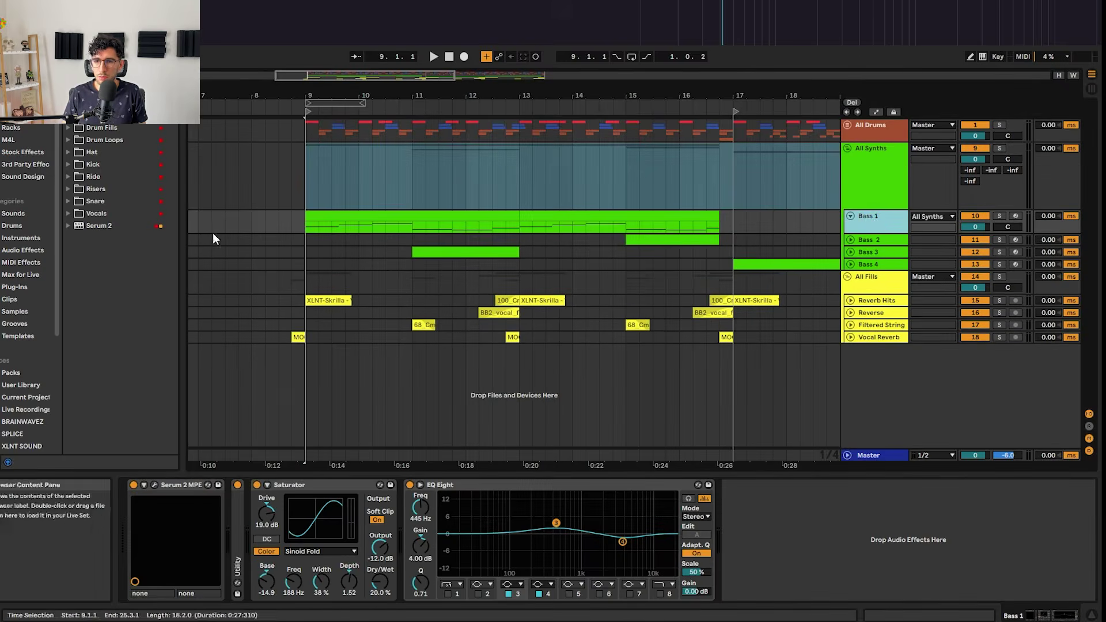
left_click(338, 217)
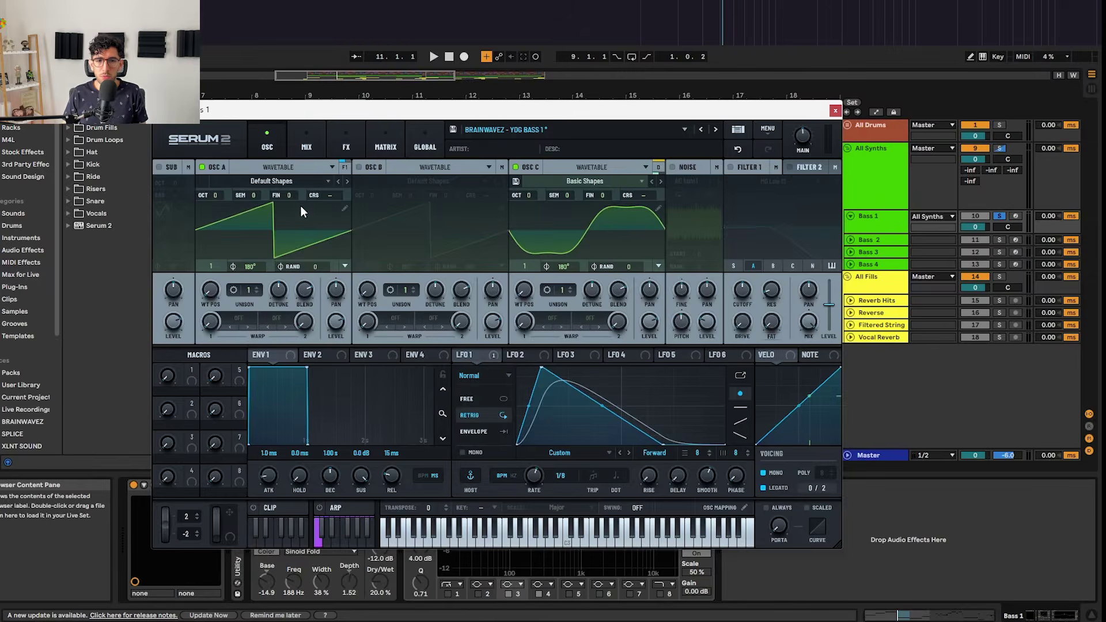
Examine LFO 1's routing in the modulation matrix, choosing Amp from the Global destinations
right_click(481, 364)
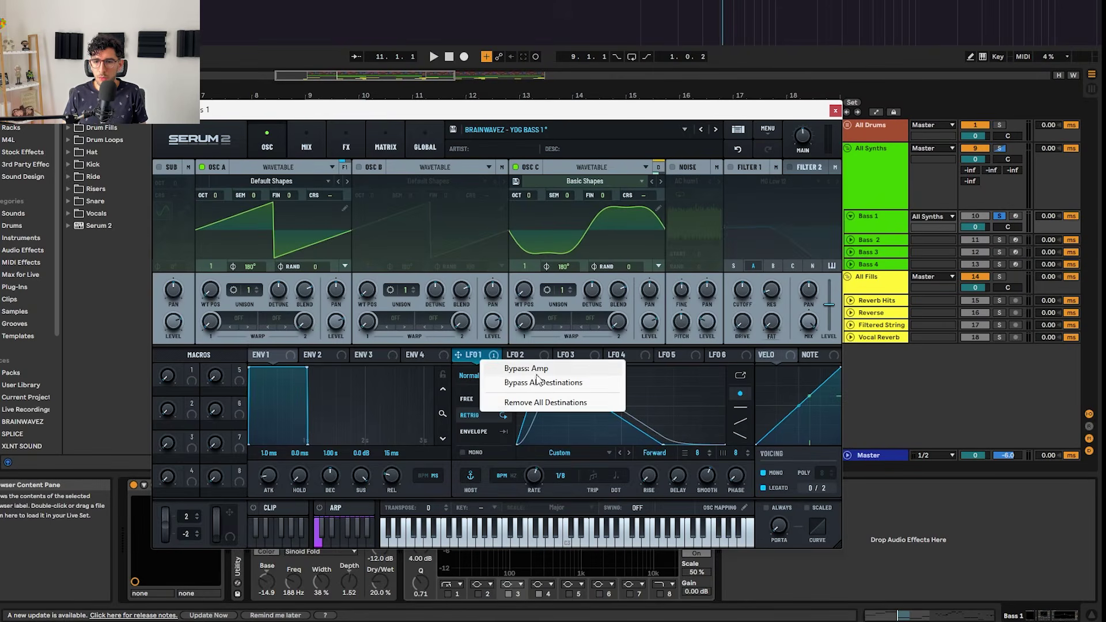
left_click(489, 358)
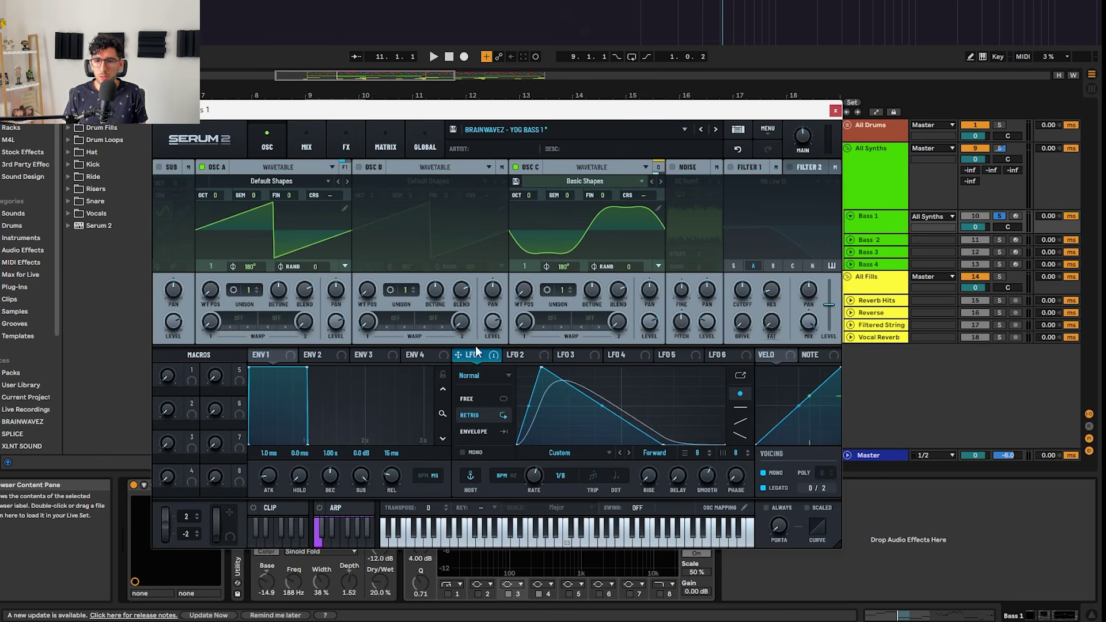
left_click(375, 141)
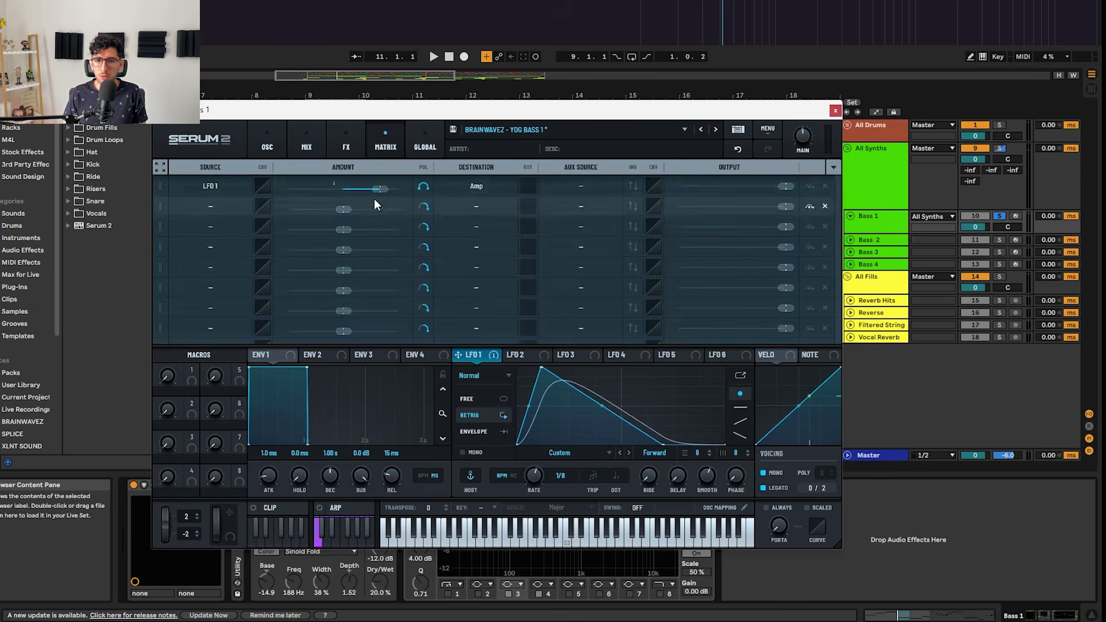
left_click(477, 187)
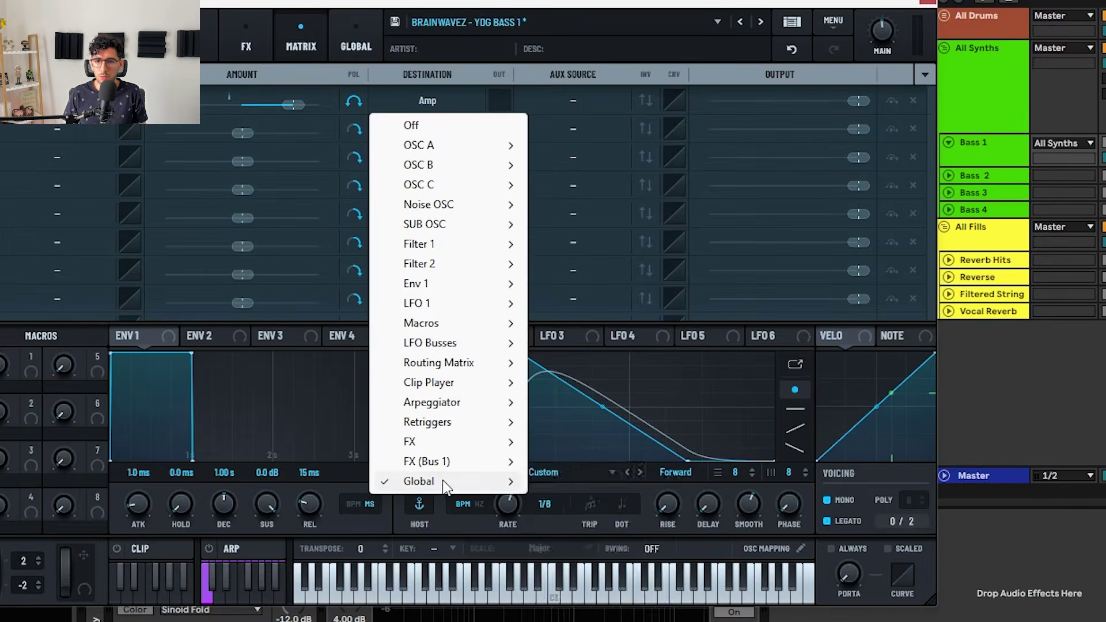
mouse_move(489, 460)
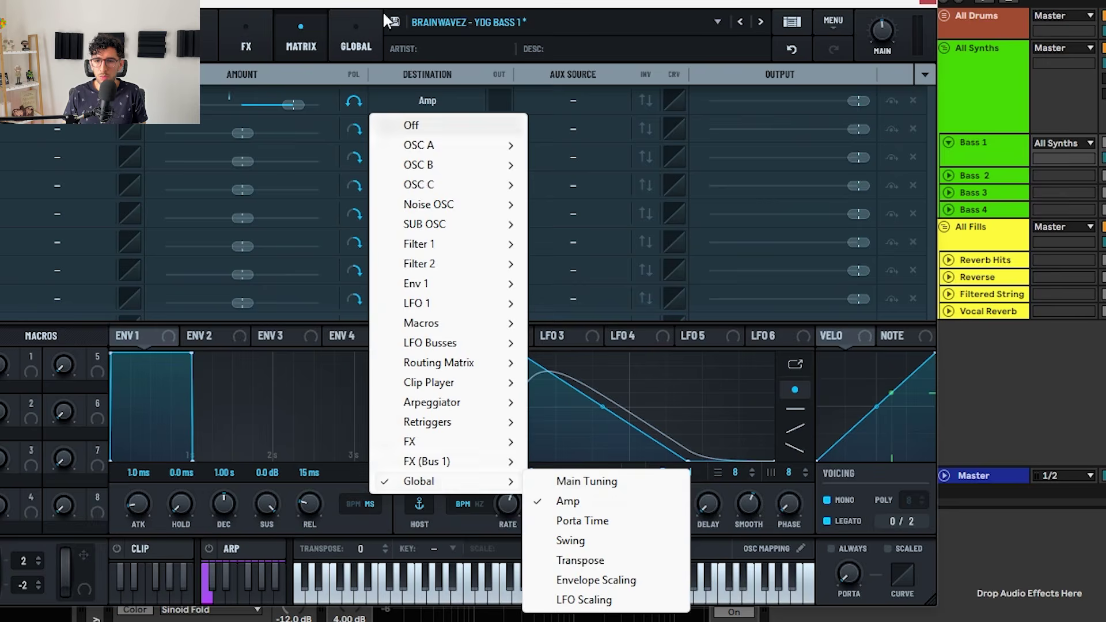
left_click(582, 500)
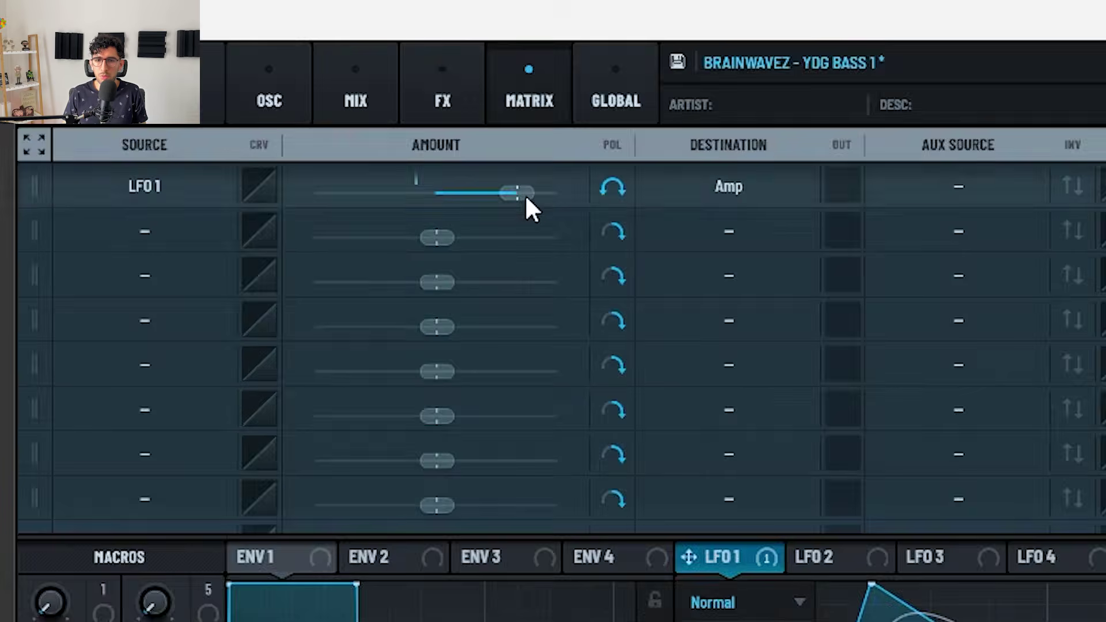
mouse_move(384, 192)
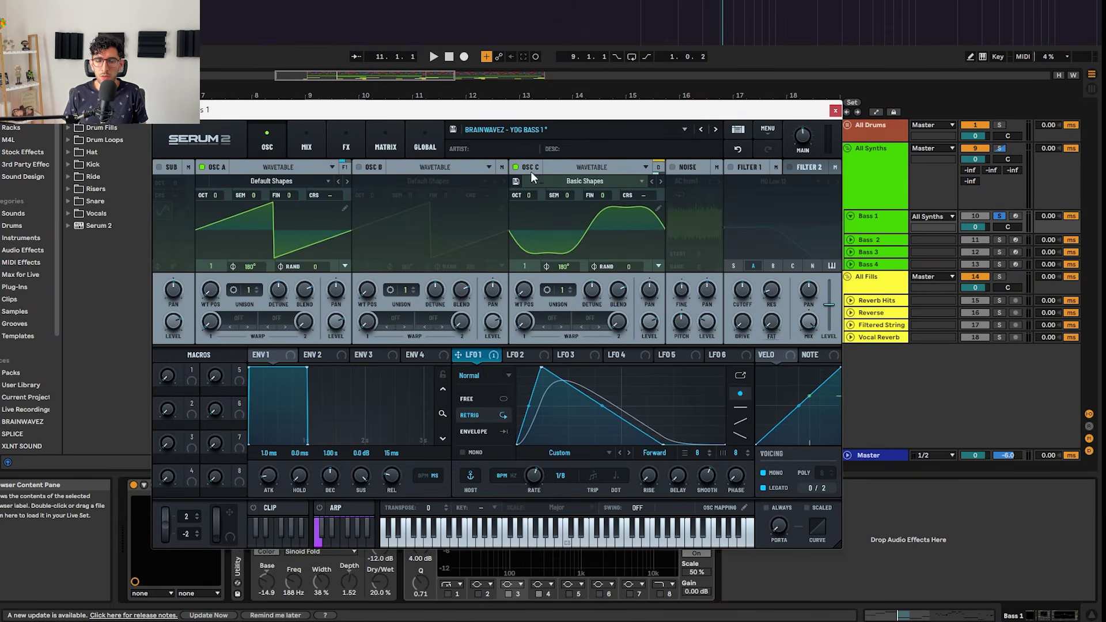
Inspect the harmonics of OSC C's wavetable in the wavetable editor and return to the oscillator view
left_click(657, 208)
mouse_move(213, 184)
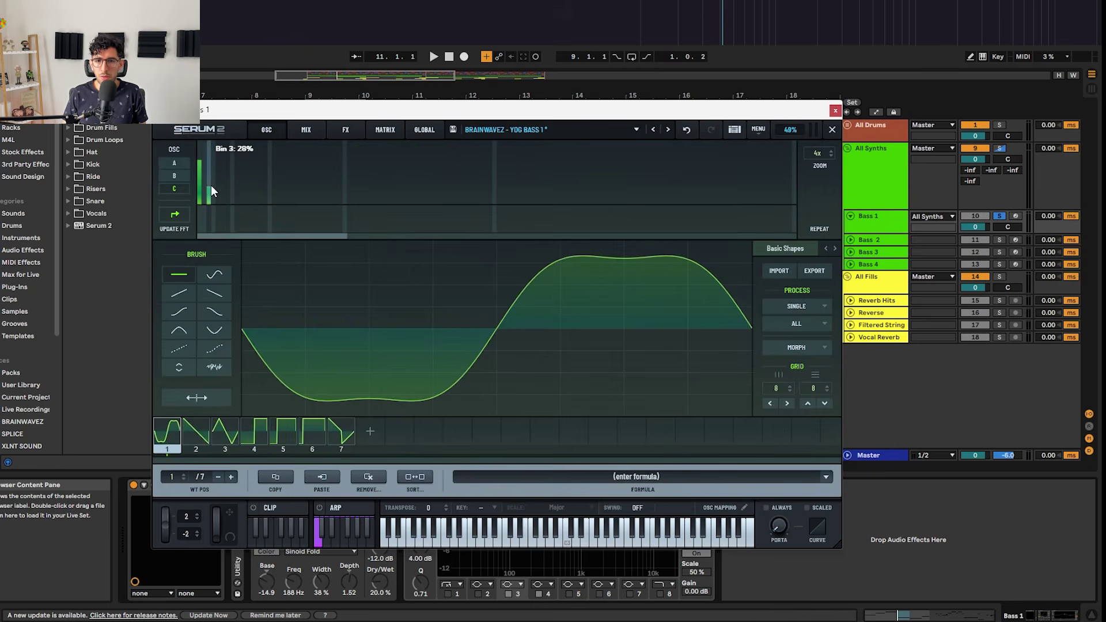
left_click(266, 128)
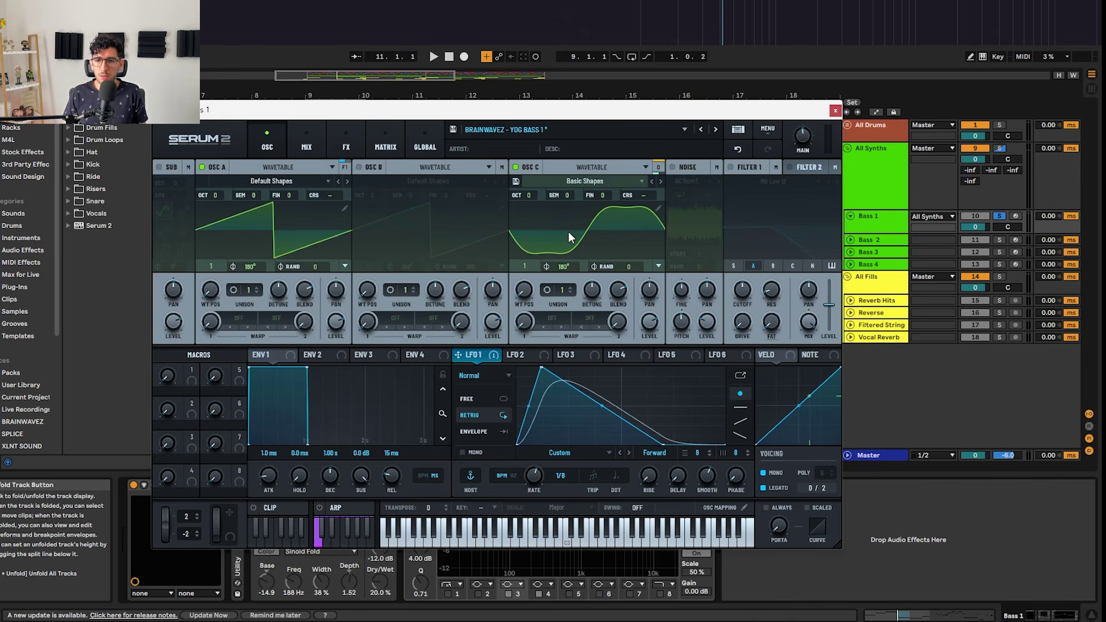
Review the output routing of OSC C and, in the mixer, the output routing of Bus 1
left_click(659, 167)
left_click(631, 182)
left_click(633, 181)
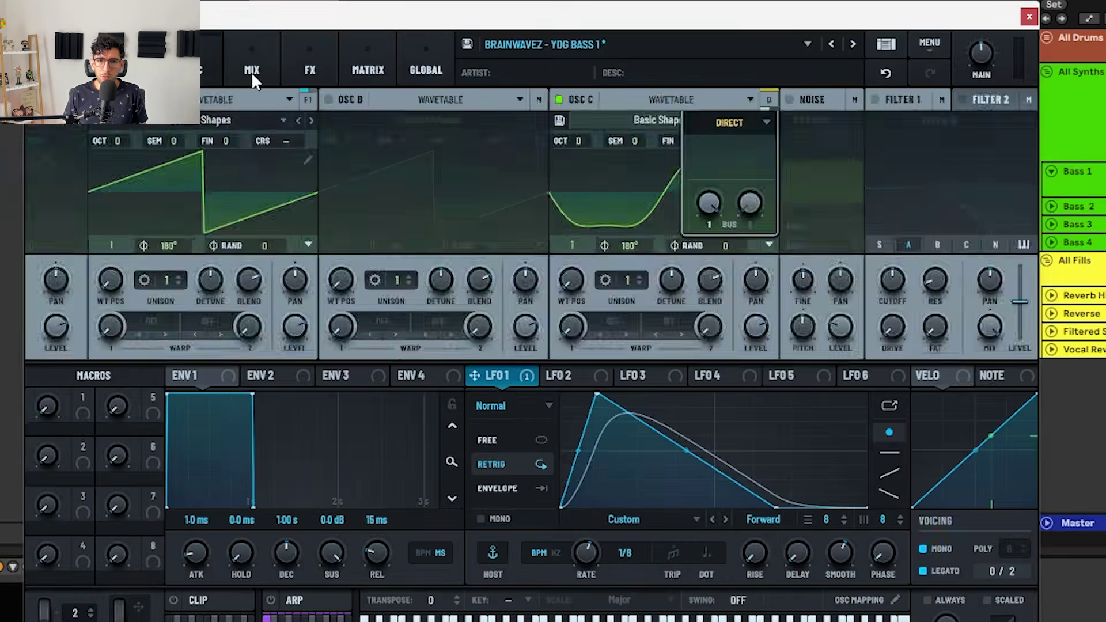
left_click(306, 147)
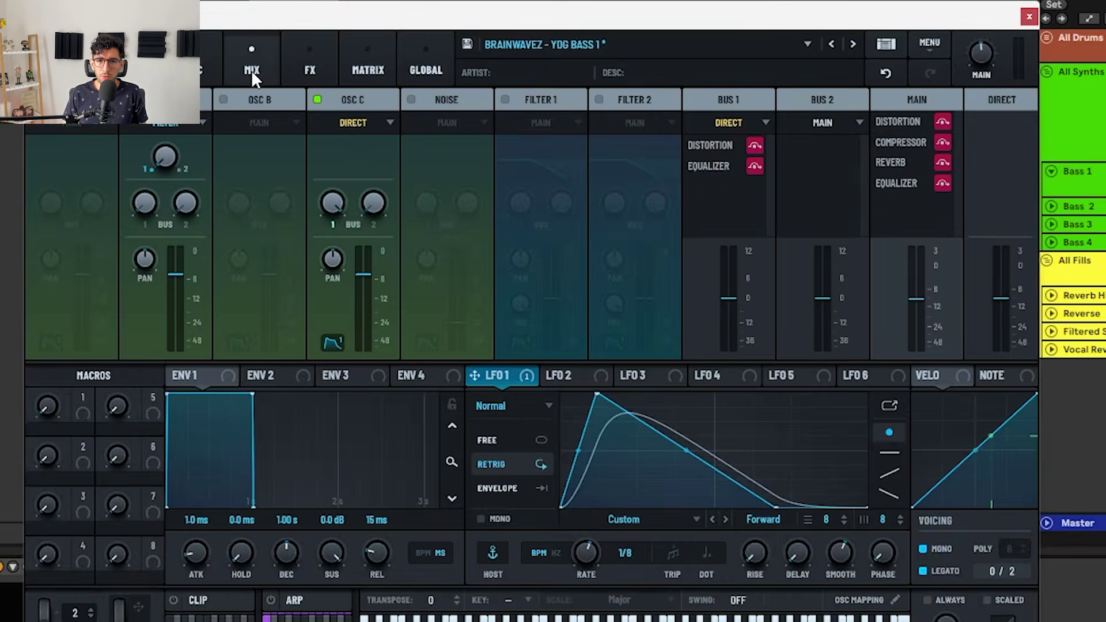
left_click(743, 123)
left_click(743, 128)
left_click(742, 121)
left_click(741, 123)
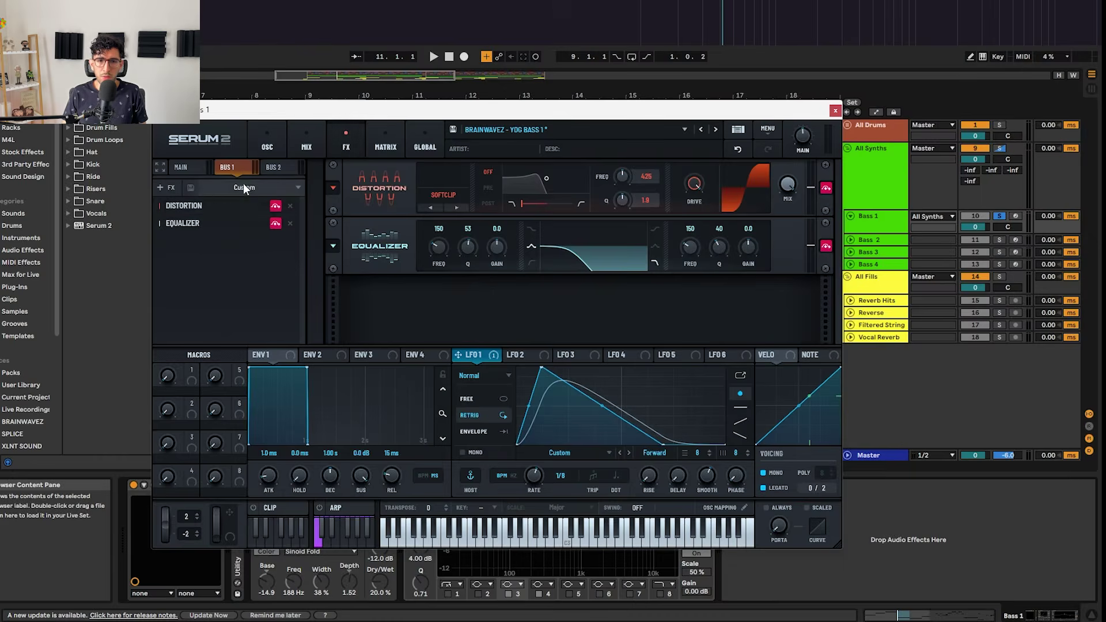
Bypass the Distortion and Equalizer on Bus 1, start playback and return to the oscillator view
left_click(277, 206)
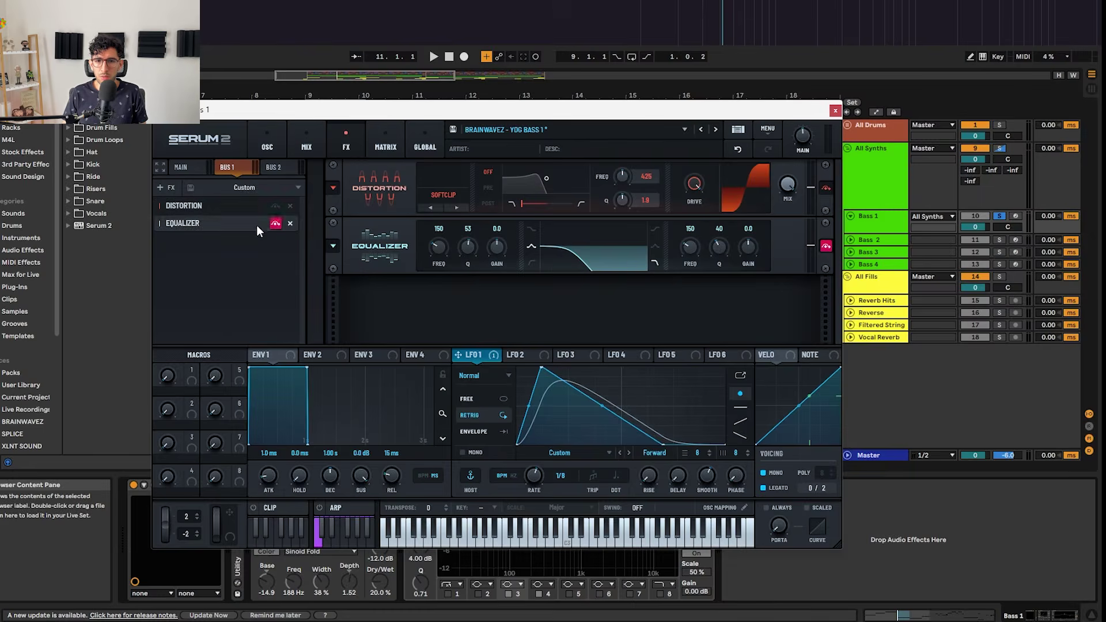
left_click(276, 223)
key("space")
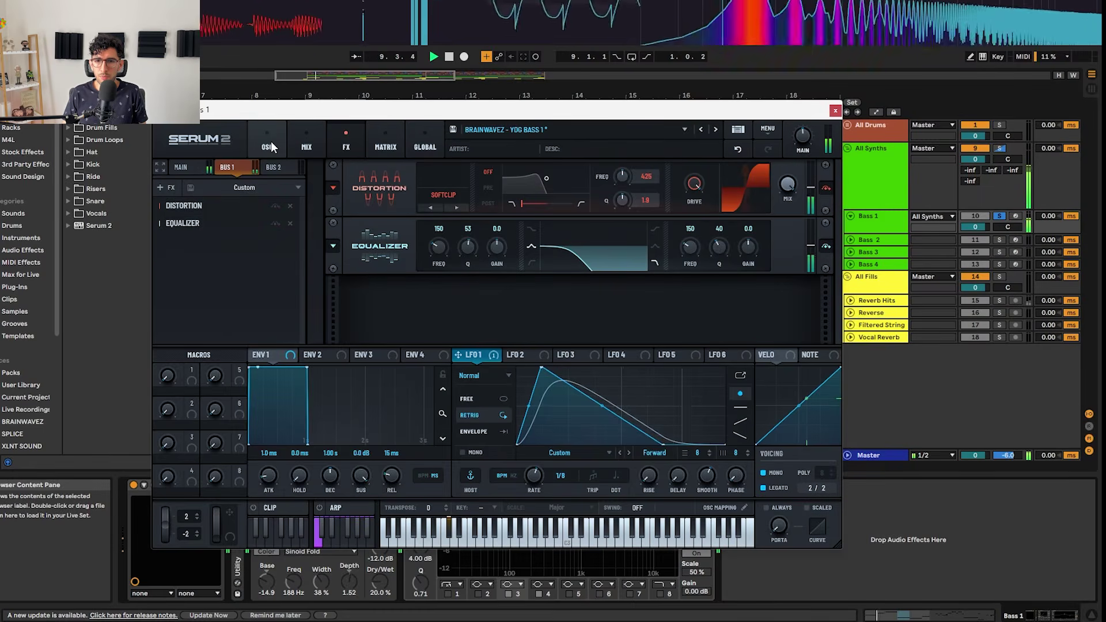
left_click(271, 142)
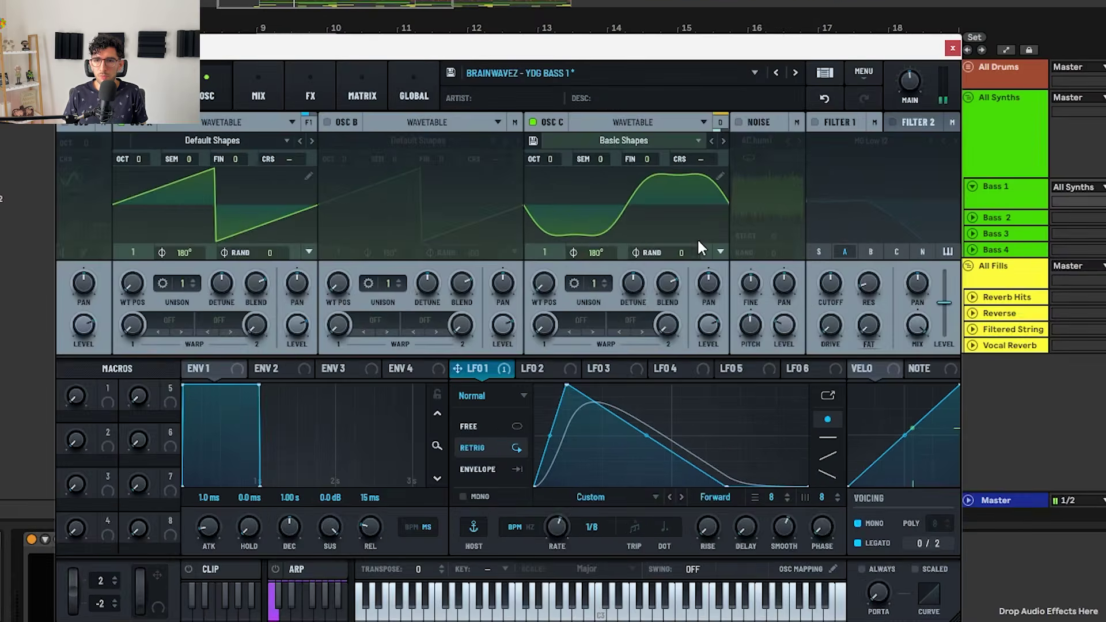
Switch OSC C off and back on during playback to compare the low end in the SPAN spectrum
left_click(534, 122)
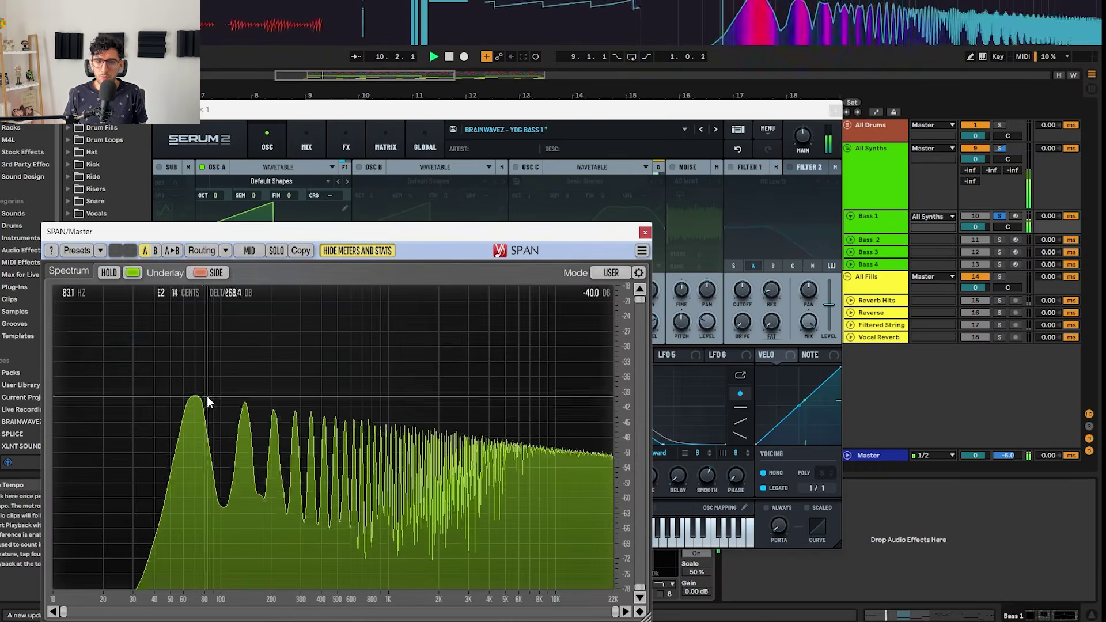
left_click(516, 167)
left_click(87, 366)
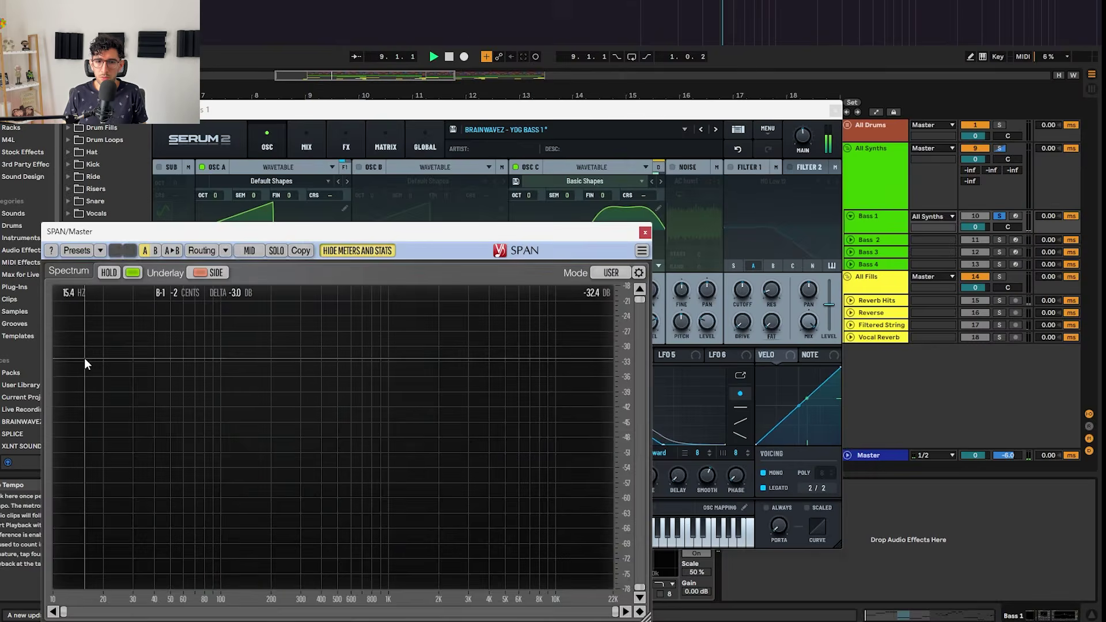
key("space")
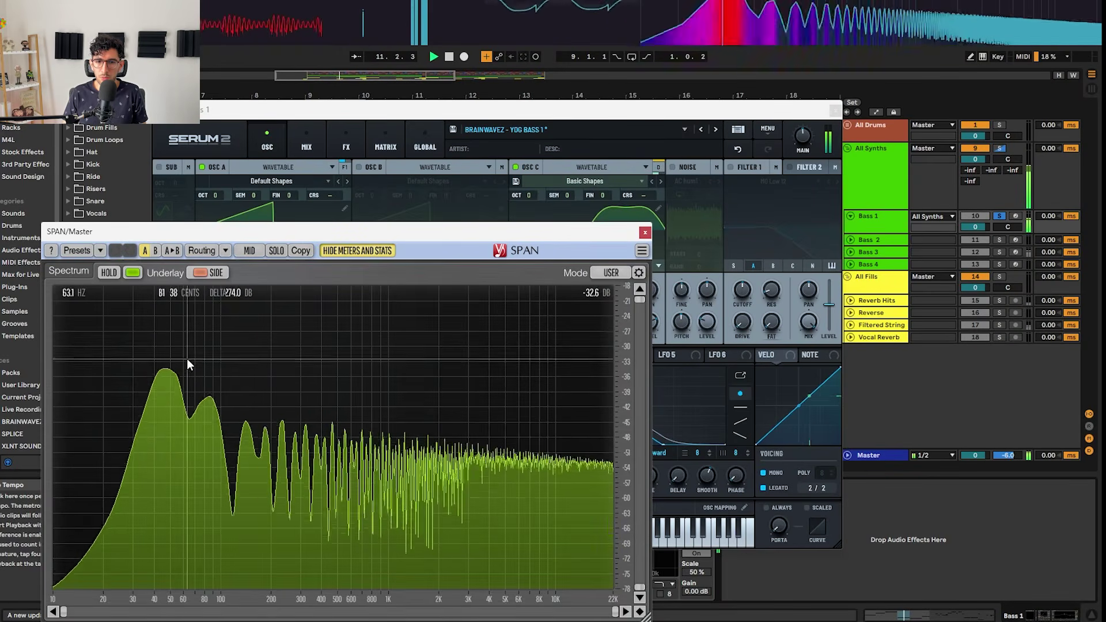
Stop playback and display the effects chain on the main bus of the Bass 1 patch
left_click(307, 144)
key("space")
left_click(337, 145)
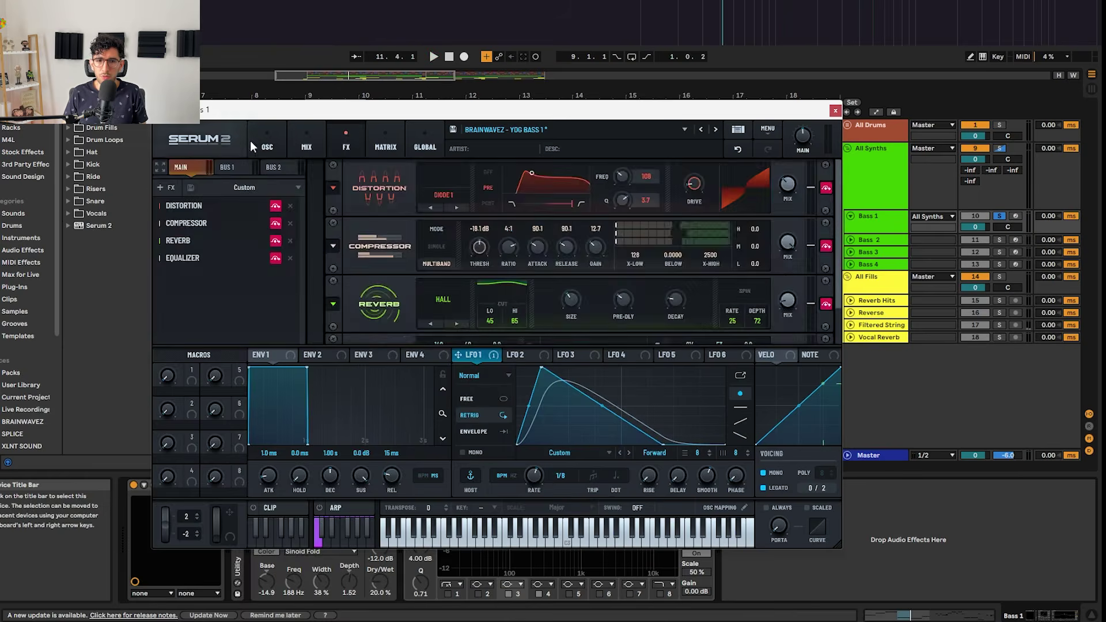
Glance at the oscillators of Bass 1, enable the Distortion on the main effects bus and audition the bass
left_click(265, 138)
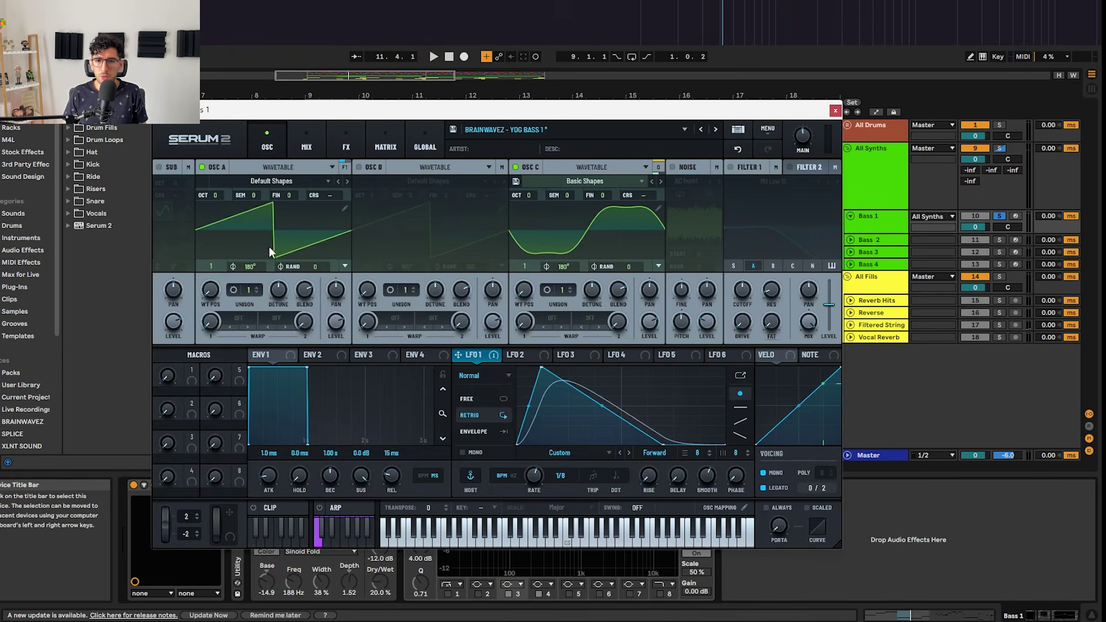
left_click(345, 144)
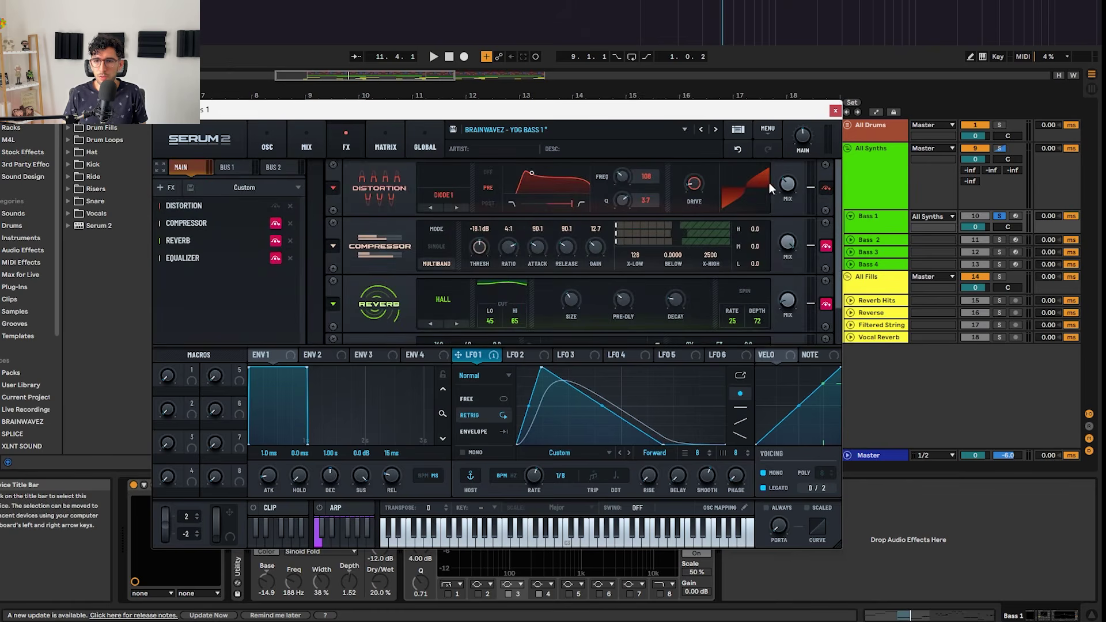
key("space")
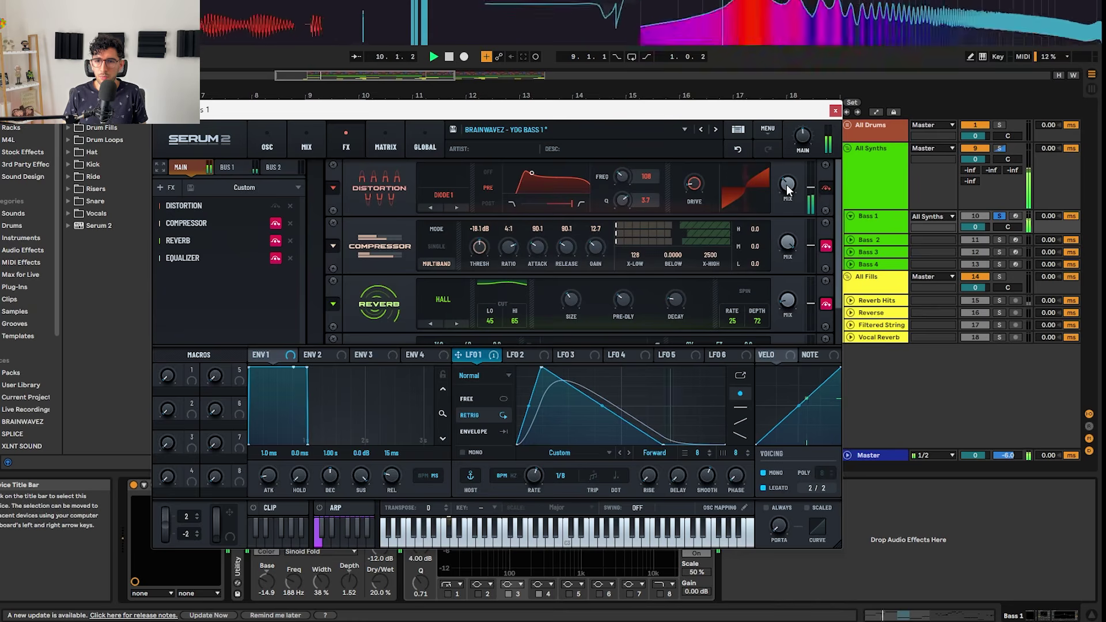
key("space")
key("space")
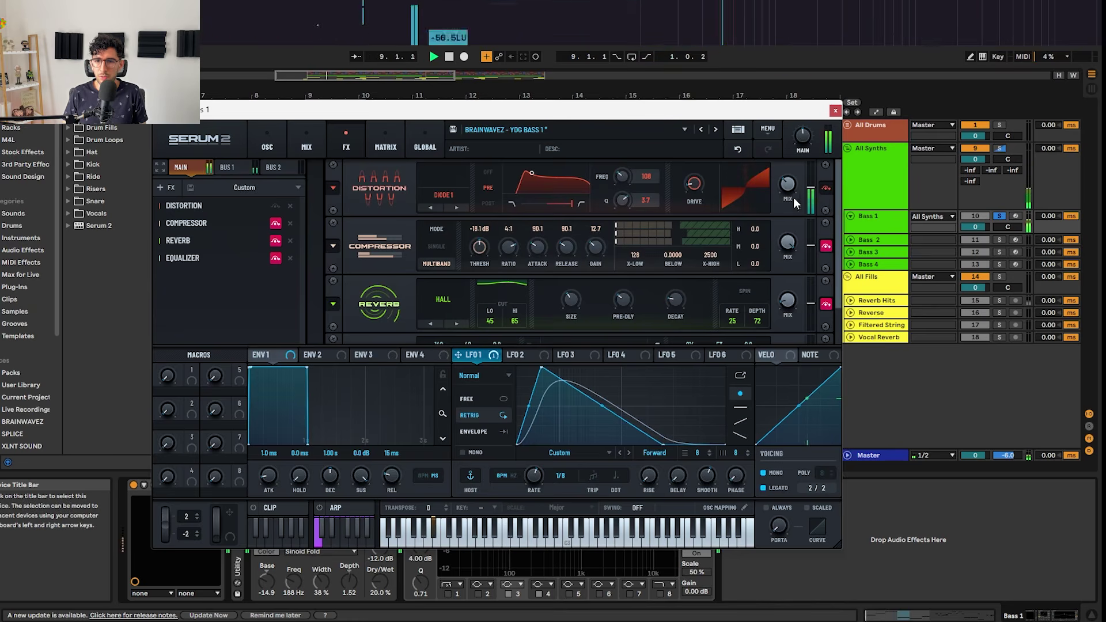
key("space")
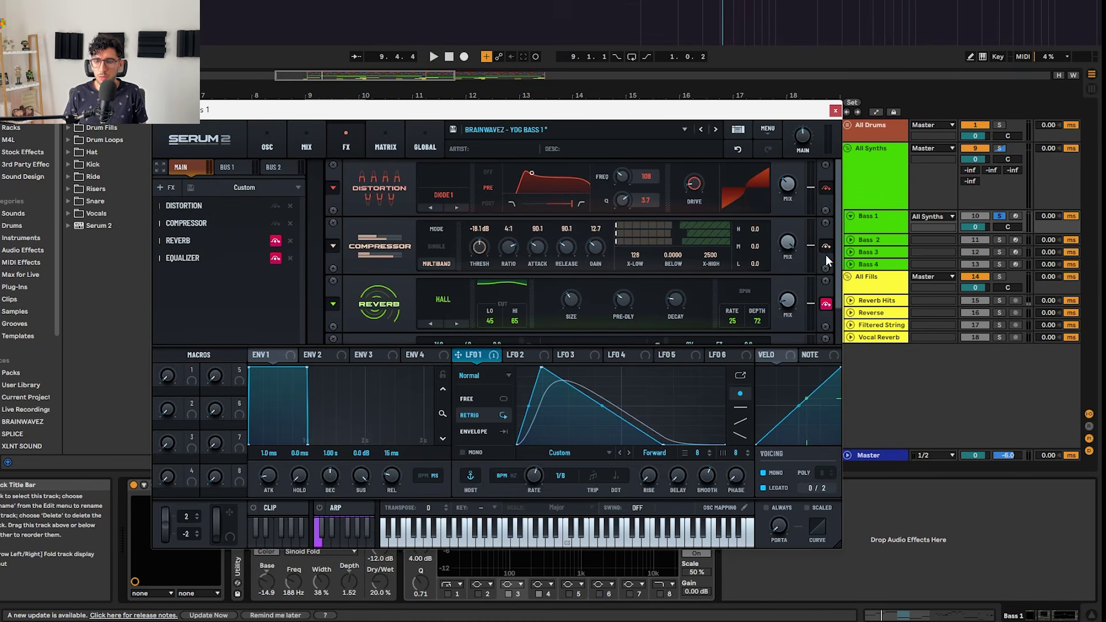
Enable the Compressor on the main bus and play back the bass to hear it added
key("space")
scroll(835, 276, "down", 2)
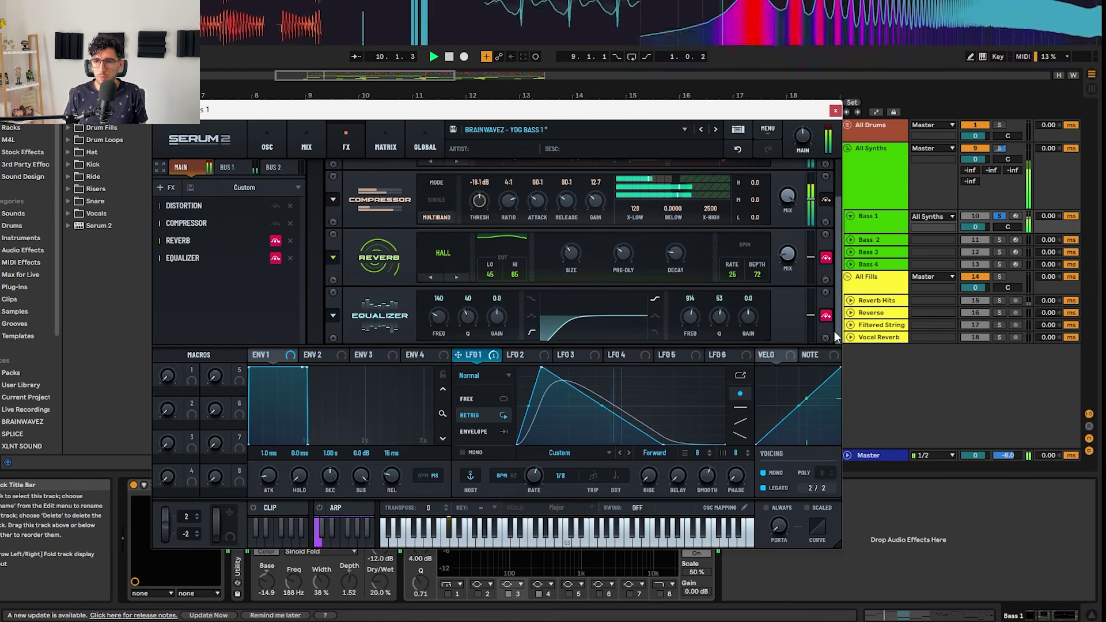
key("space")
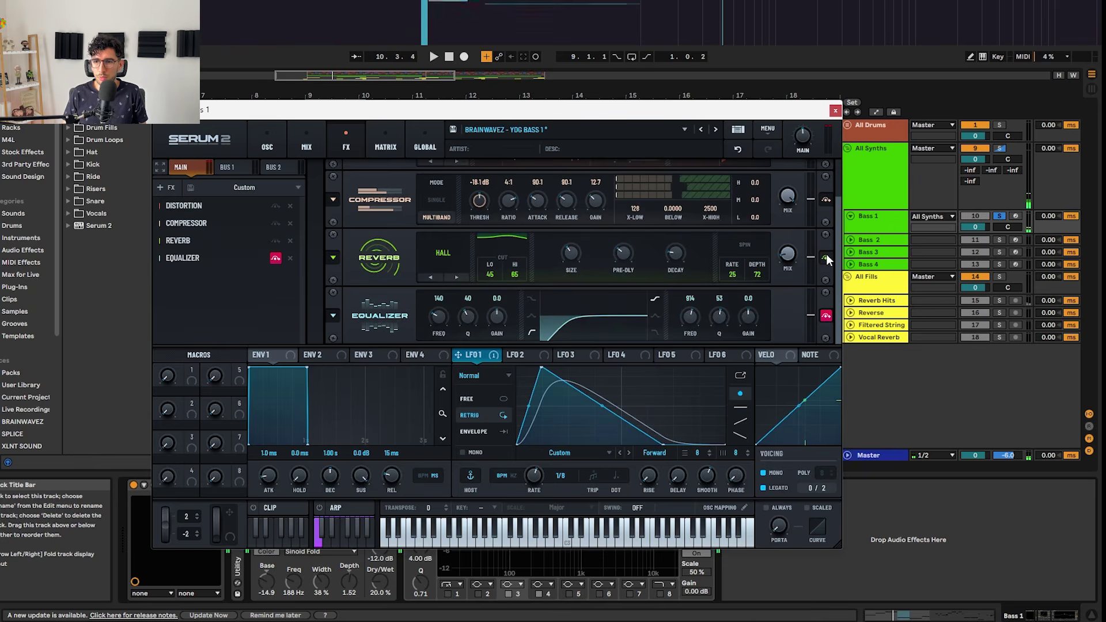
Enable the Reverb on the main bus, audition the bass and enable the Equalizer as well
key("space")
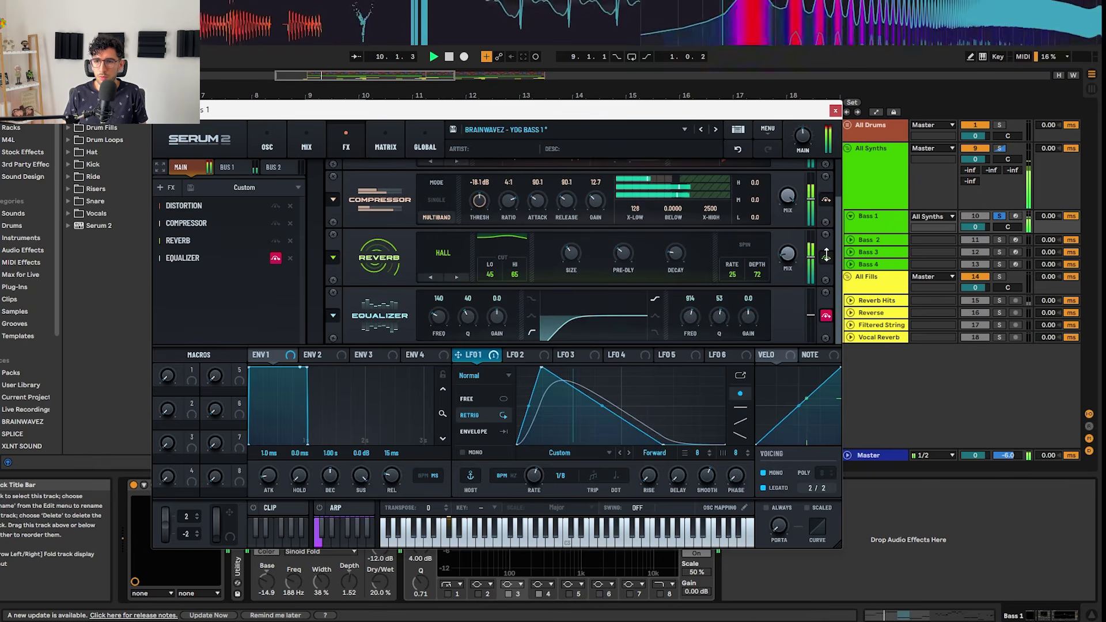
key("space")
left_click(826, 316)
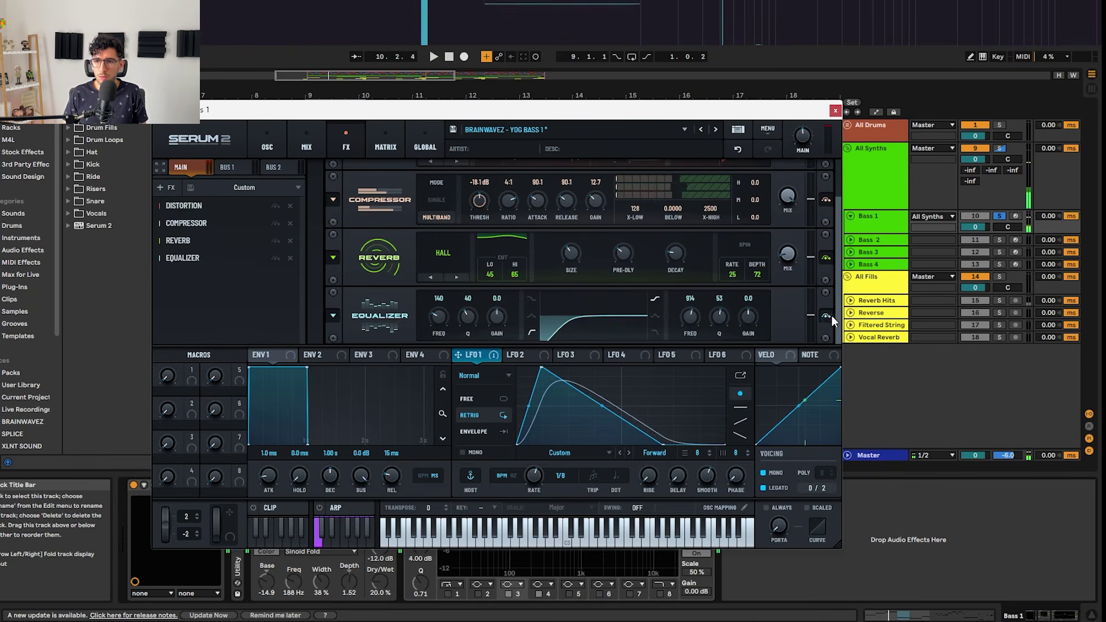
Review the oscillators, the mixer routing and the main-bus Equalizer settings of the Bass 1 patch
left_click(277, 142)
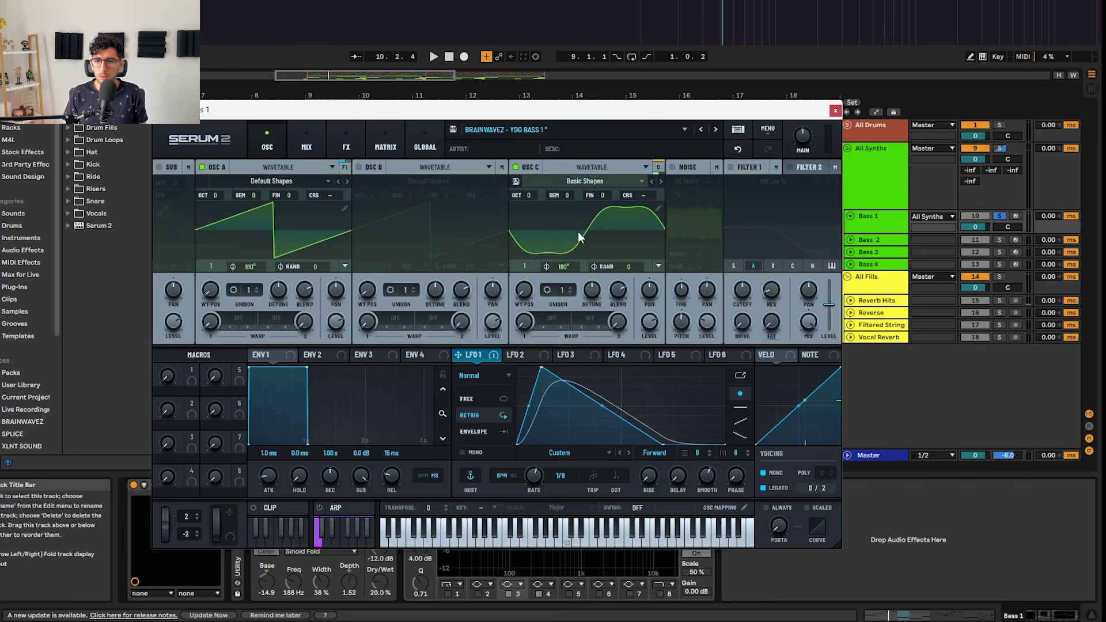
left_click(320, 146)
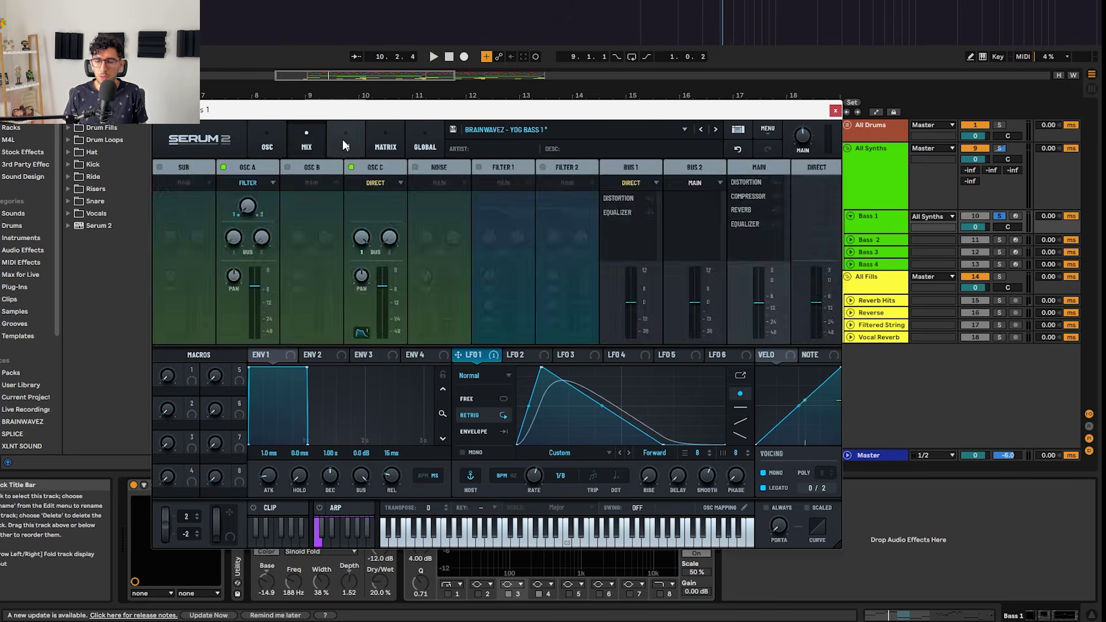
left_click(342, 139)
scroll(837, 262, "down", 2)
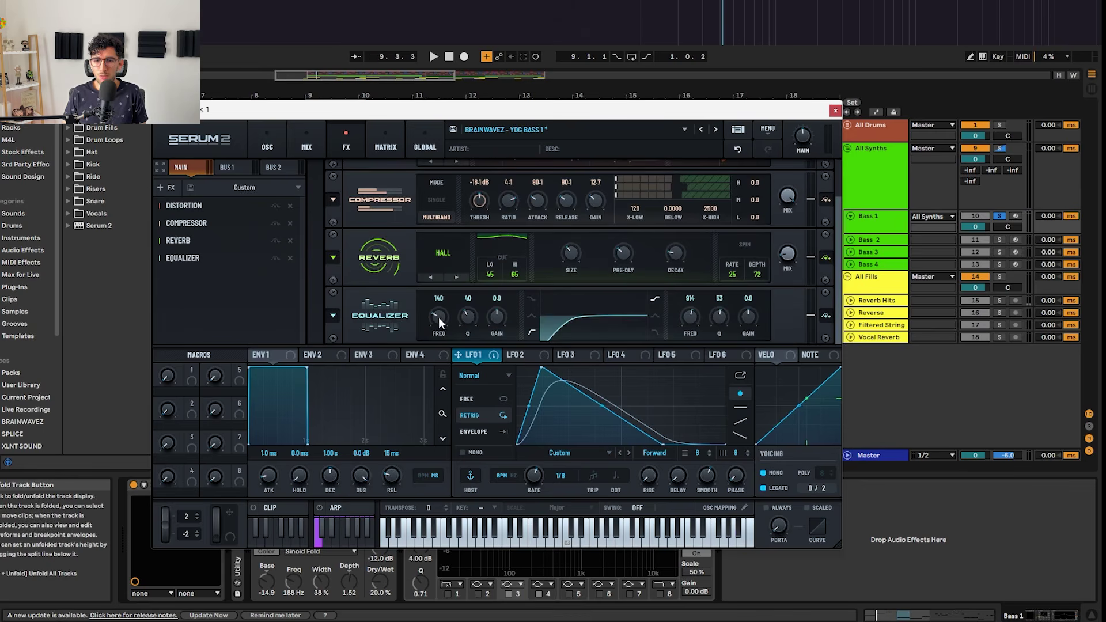
key("space")
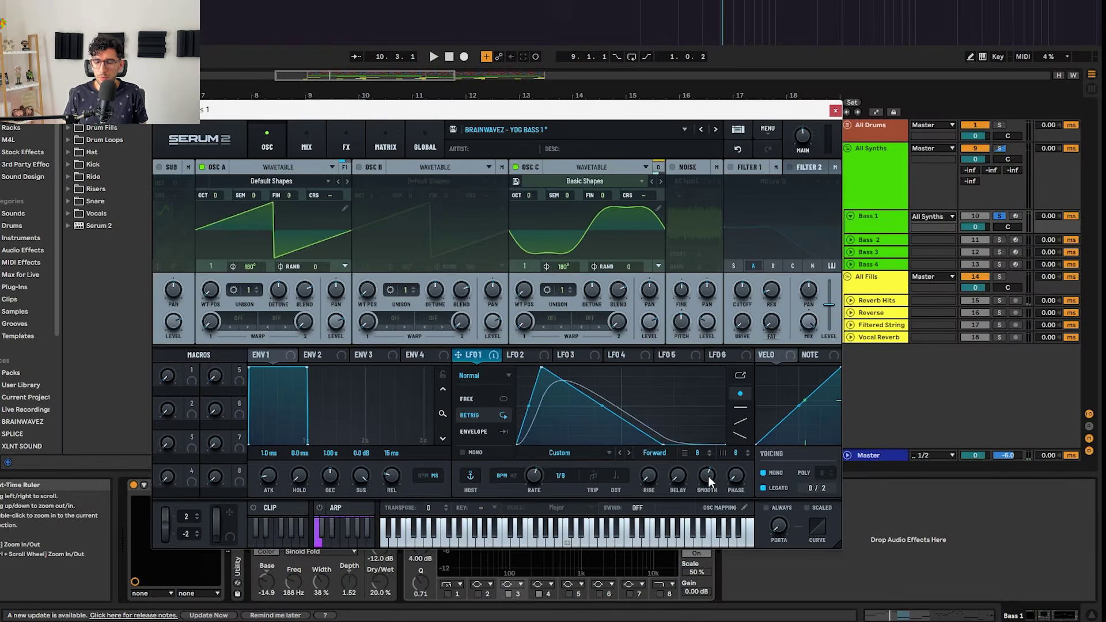
Compare LFO 1 Smooth at 0 and at 67 or higher during playback, and restore its original setting
left_click_drag(702, 474, 717, 573)
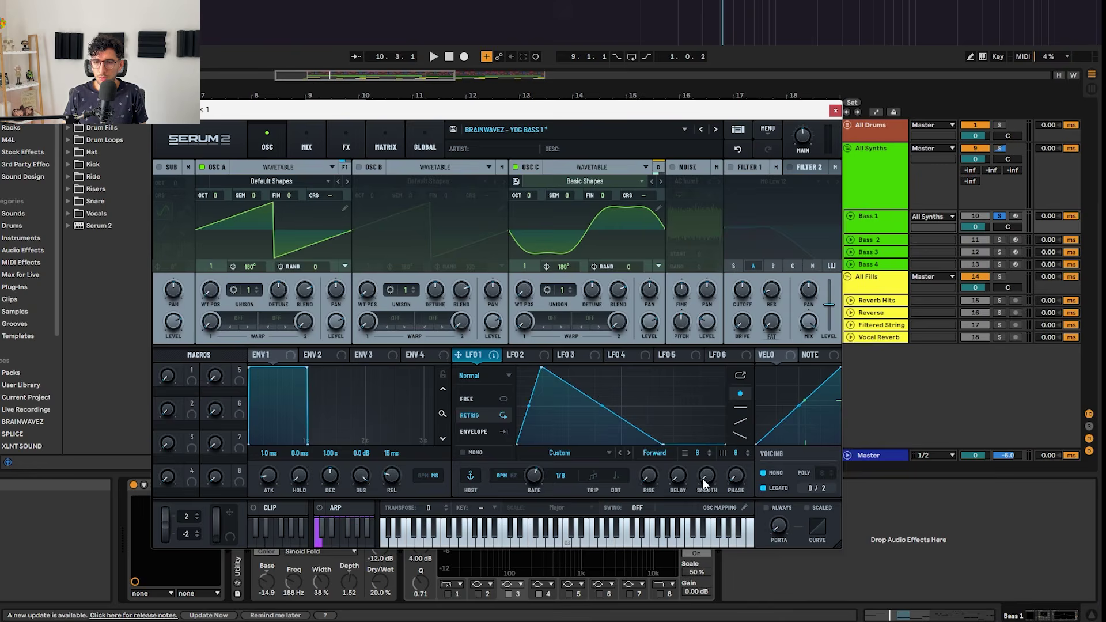
key("space")
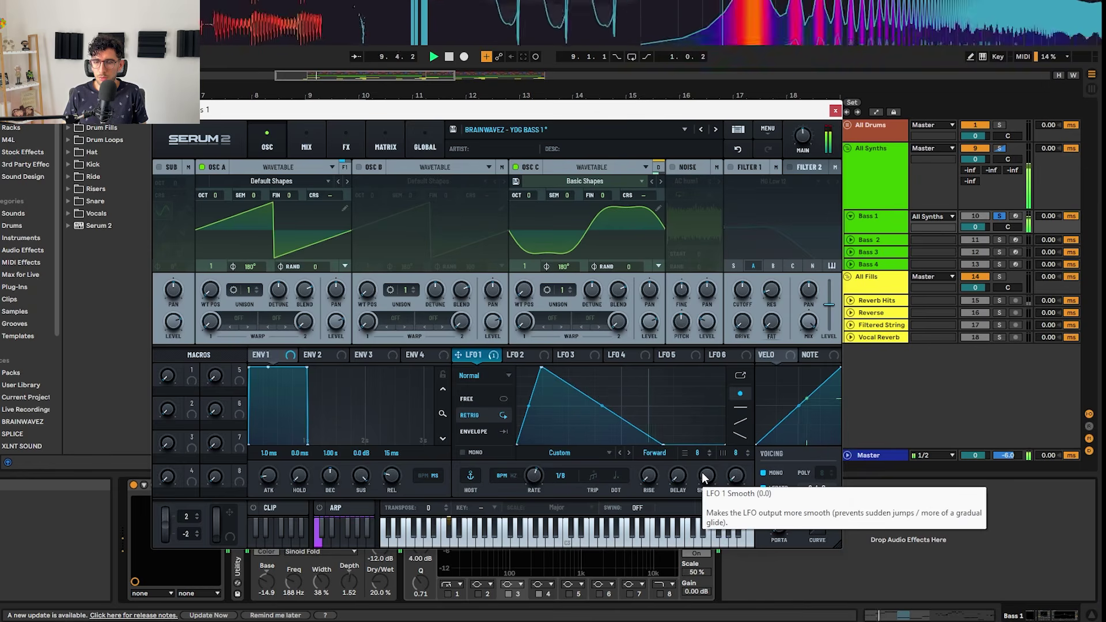
key("space")
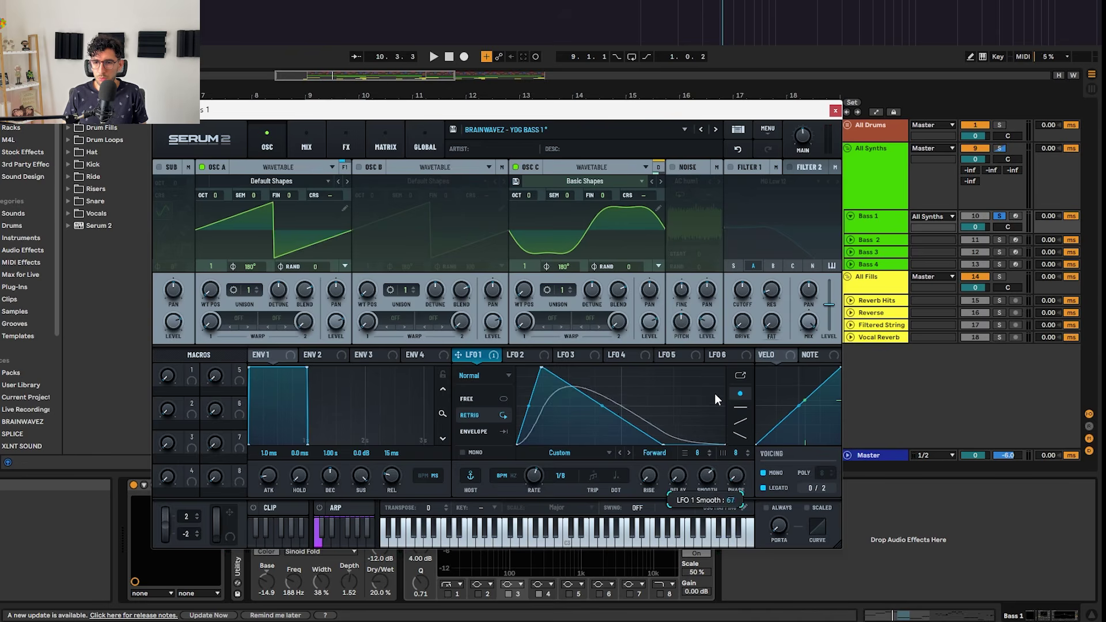
key("space")
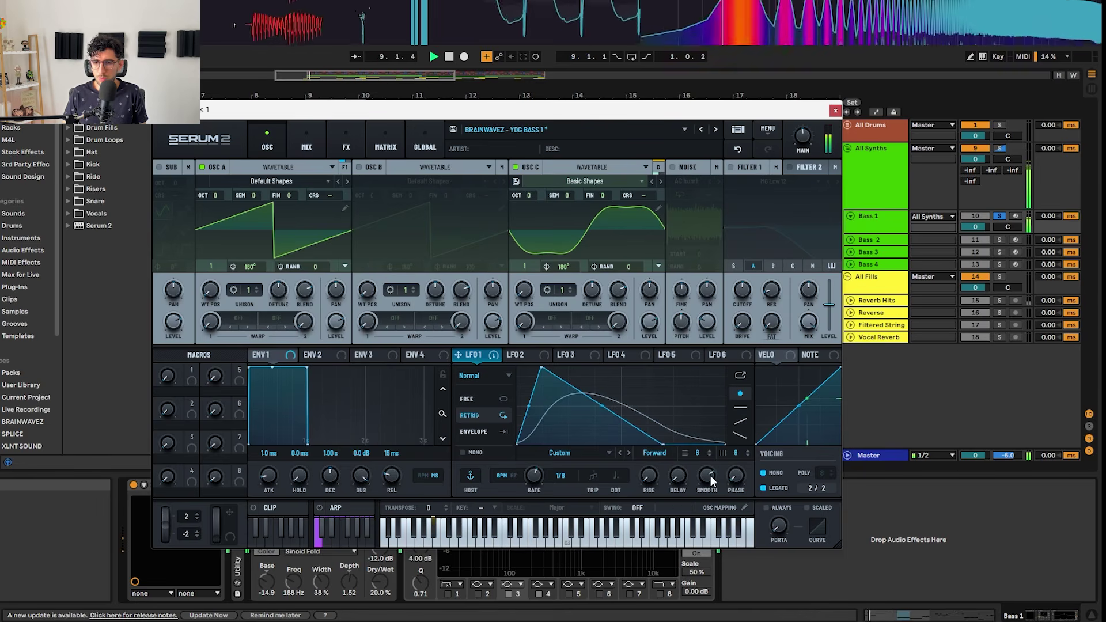
mouse_move(709, 477)
left_mouse_down()
mouse_move(707, 493)
mouse_move(710, 475)
left_mouse_up()
key("space")
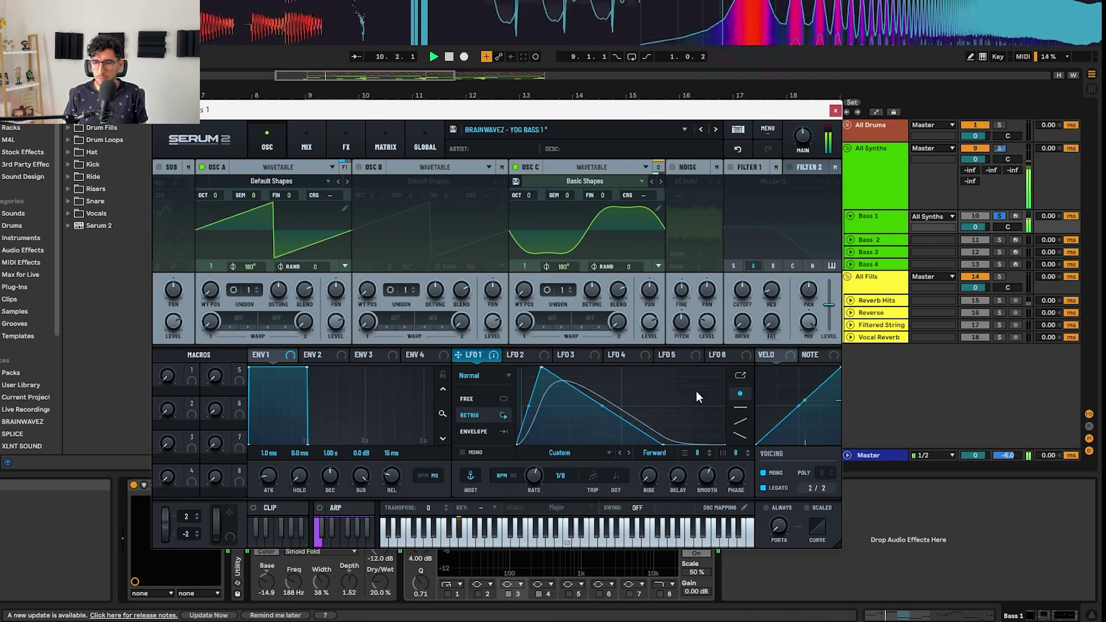
Close the Serum 2 window and review the Saturator on Bass 1, toggling it off and on and keeping the Sinoid Fold curve
left_click(346, 147)
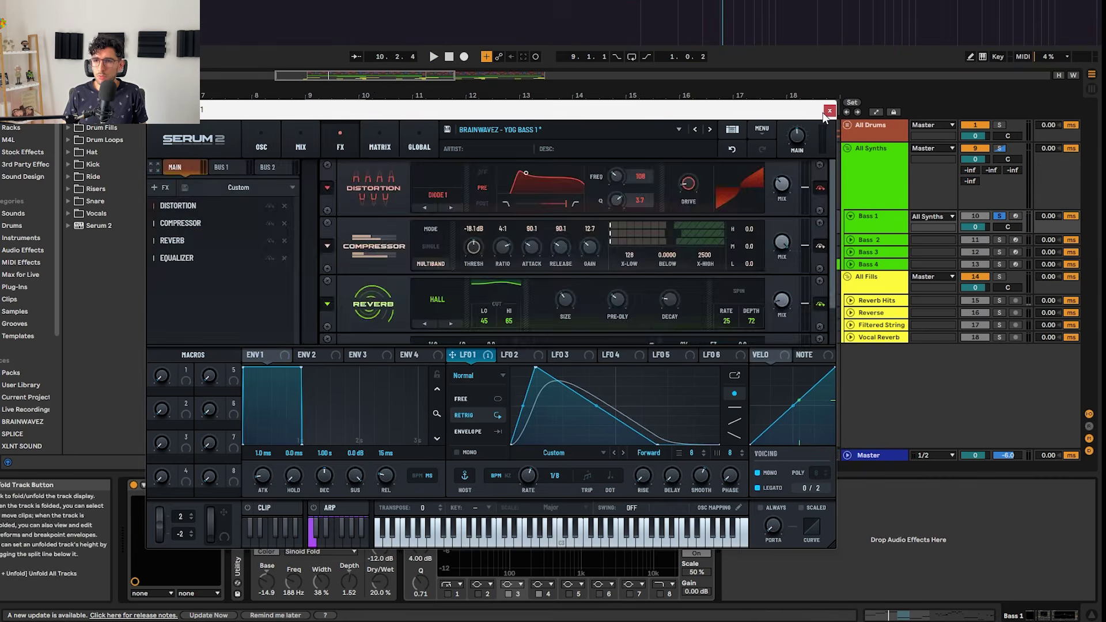
left_click(829, 111)
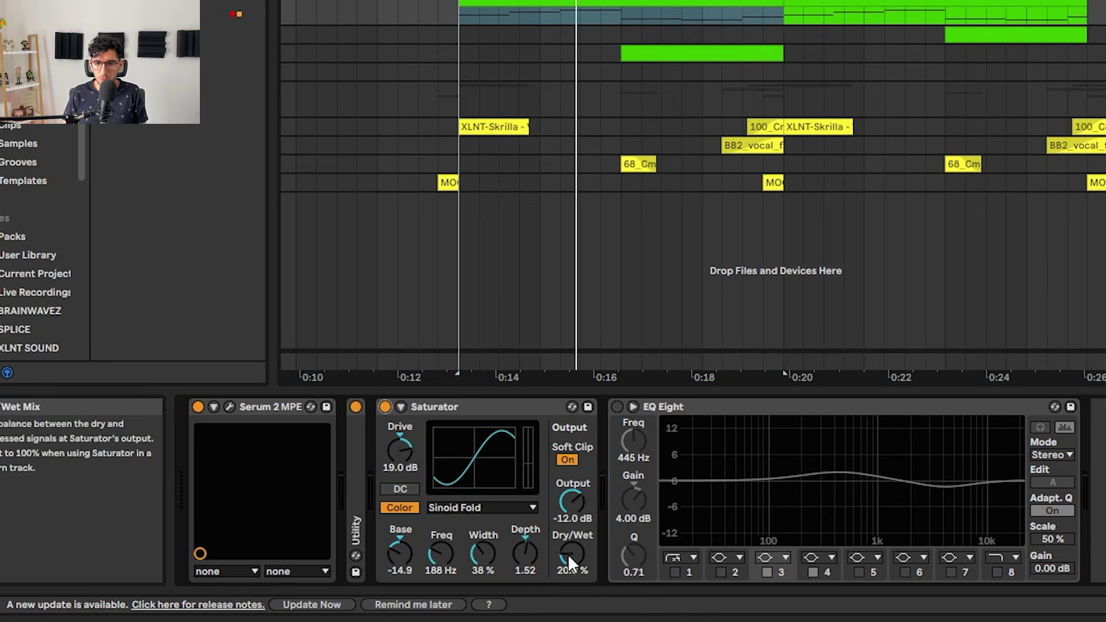
left_click(385, 407)
left_click(384, 407)
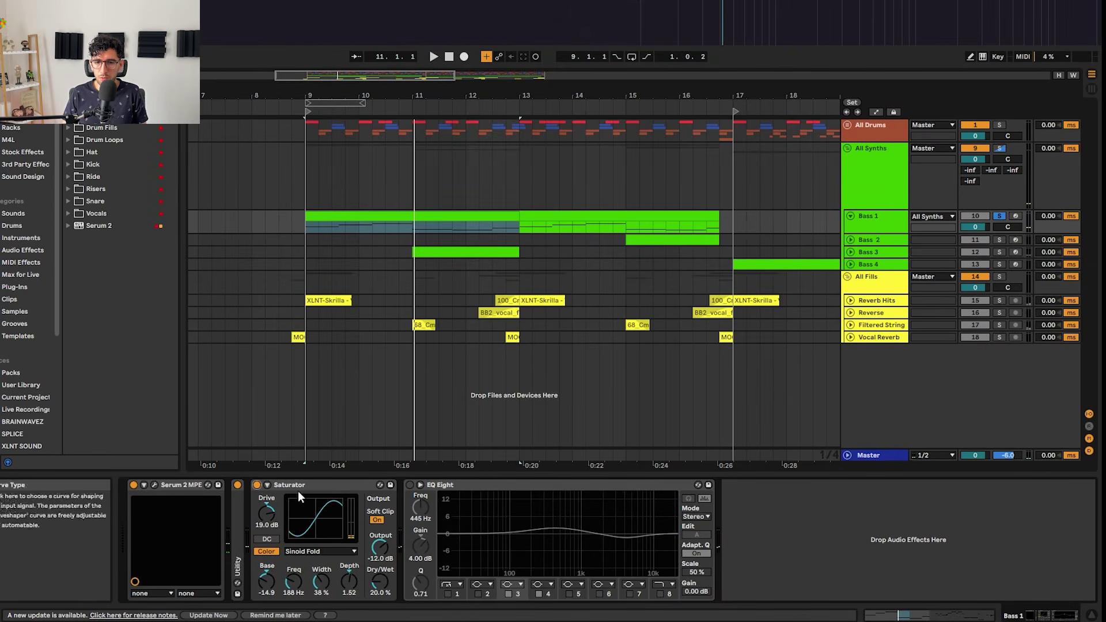
left_click(320, 552)
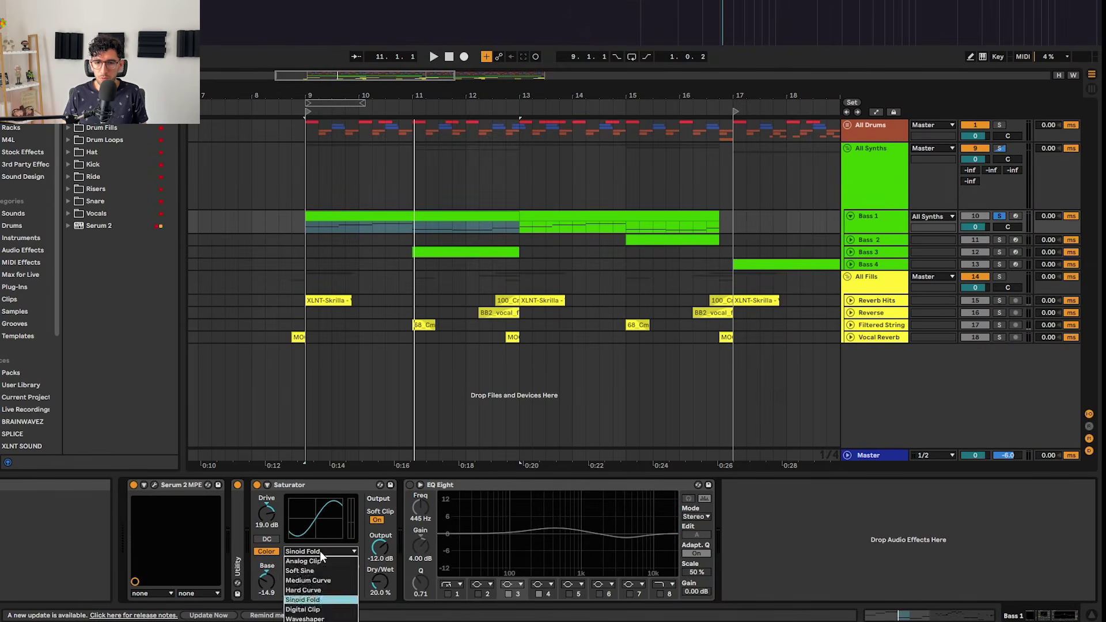
left_click(316, 601)
Enable EQ Eight on Bass 1, audition the bass through it and select band 4 to show its settings
left_click(450, 533)
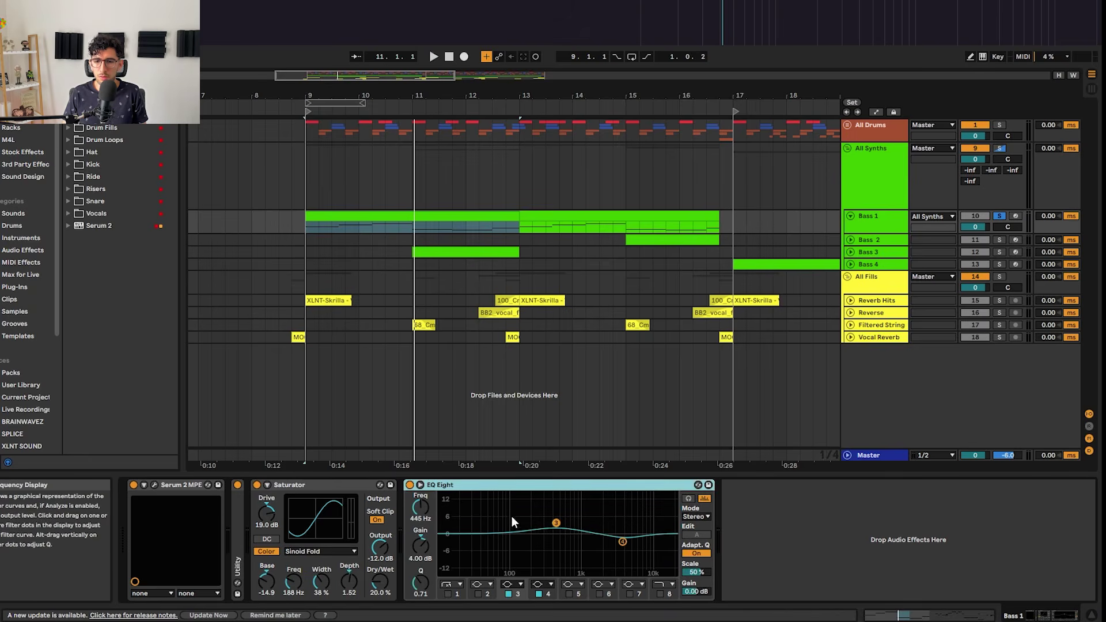
key("space")
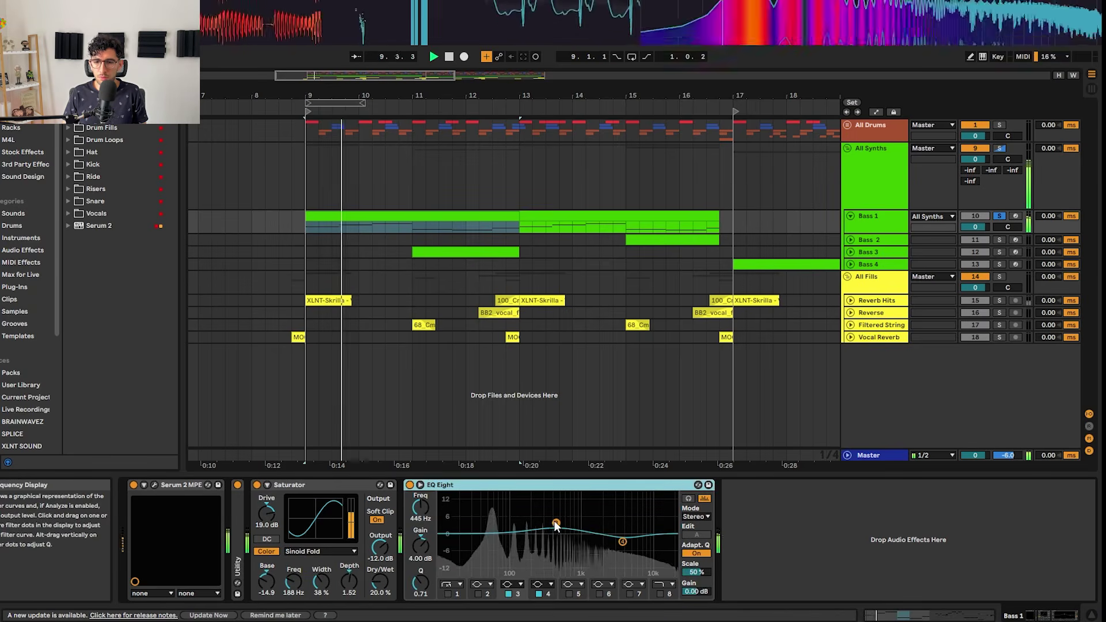
key("space")
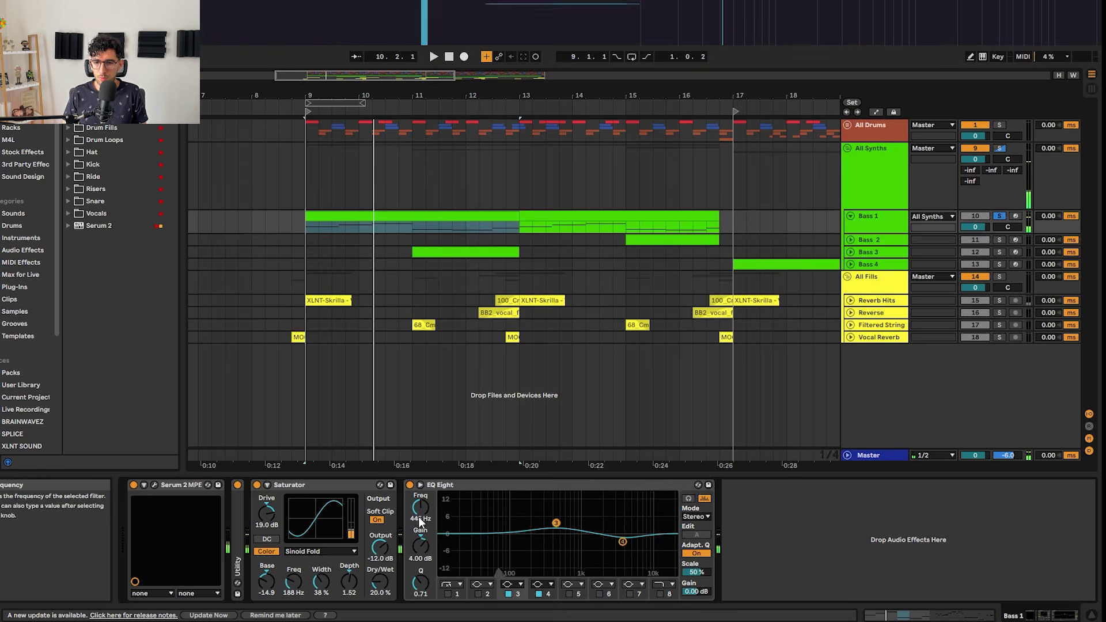
left_click(623, 540)
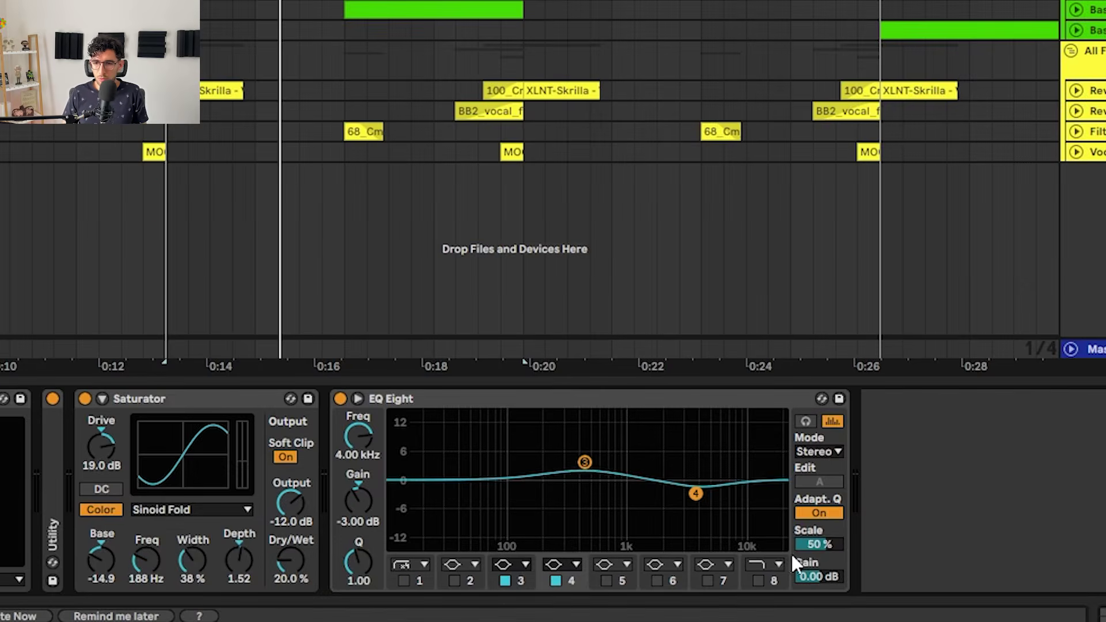
Reset the EQ Eight Scale to 100%, undo the reset and play the bass briefly
scroll(695, 572, "up", 3)
scroll(808, 542, "down", 3)
key("Delete")
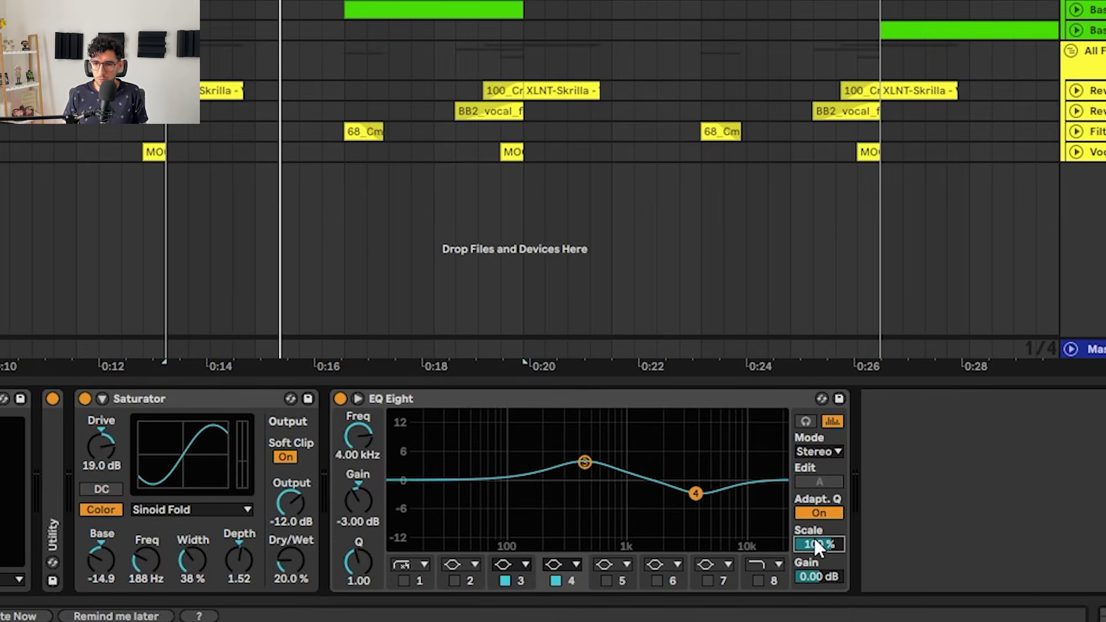
key("super+z")
key("space")
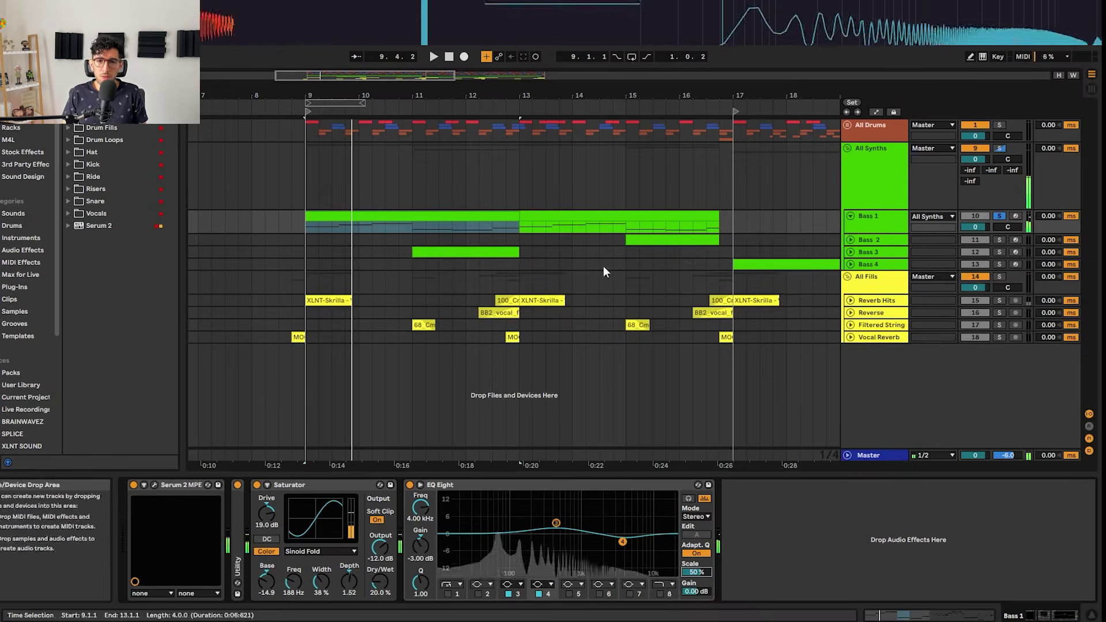
key("space")
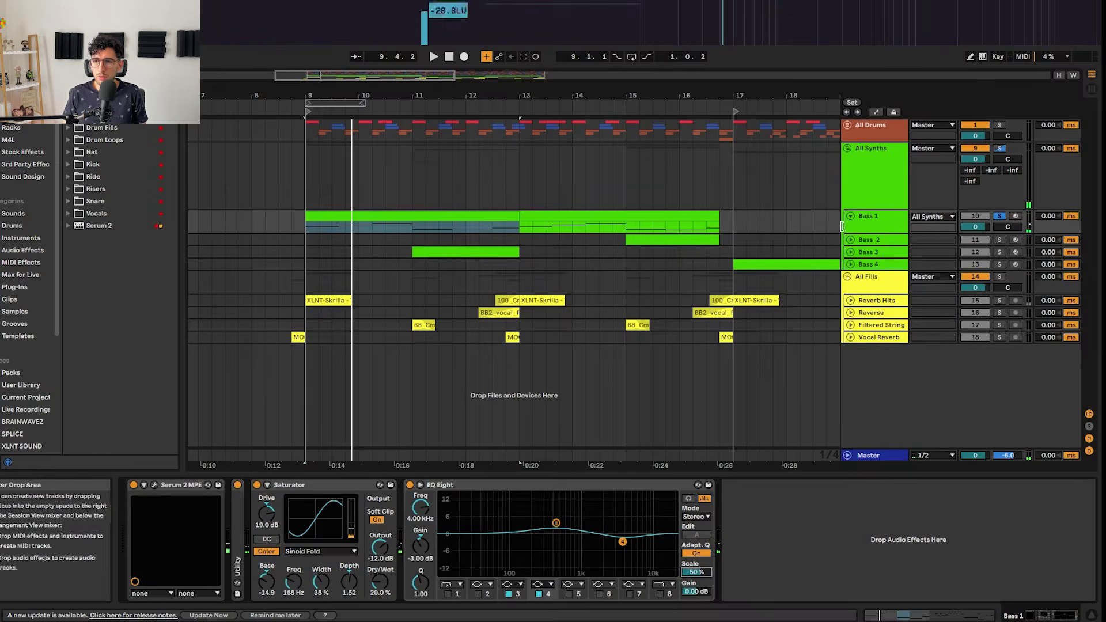
Unfold and solo the Bass 2 track and select its clip starting at bar 15
left_click(850, 239)
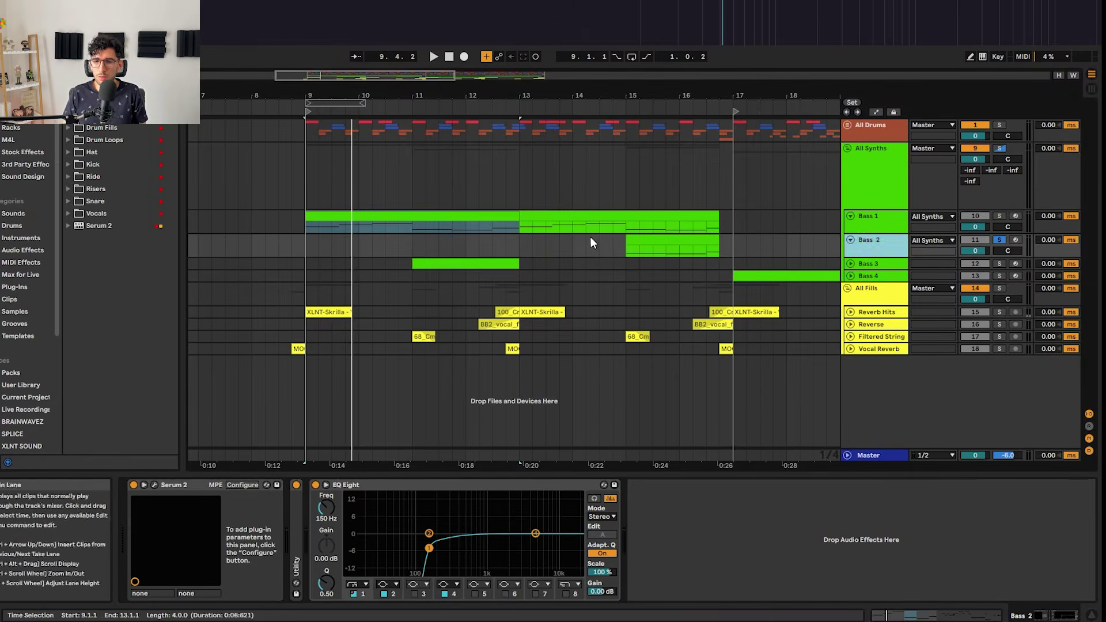
left_click(668, 236)
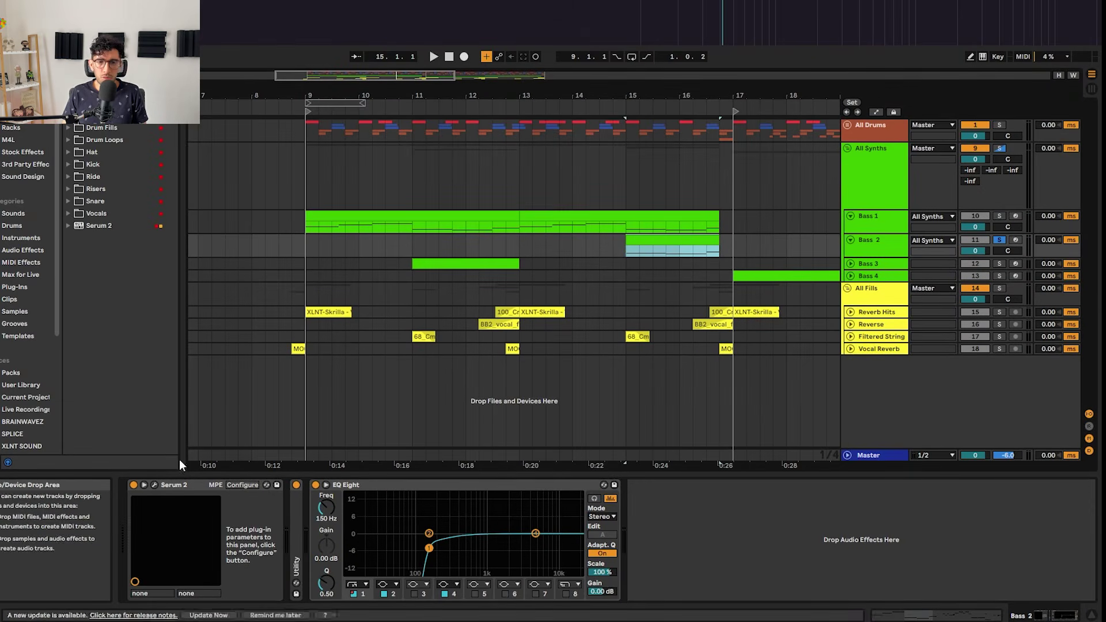
left_click(885, 244)
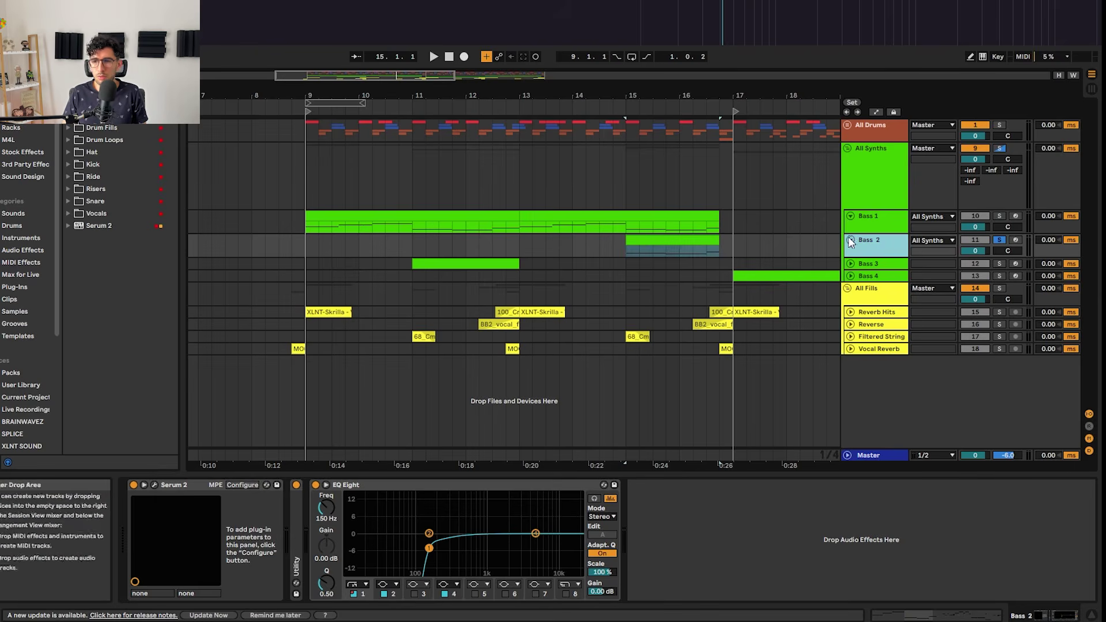
left_click_drag(883, 242, 866, 249)
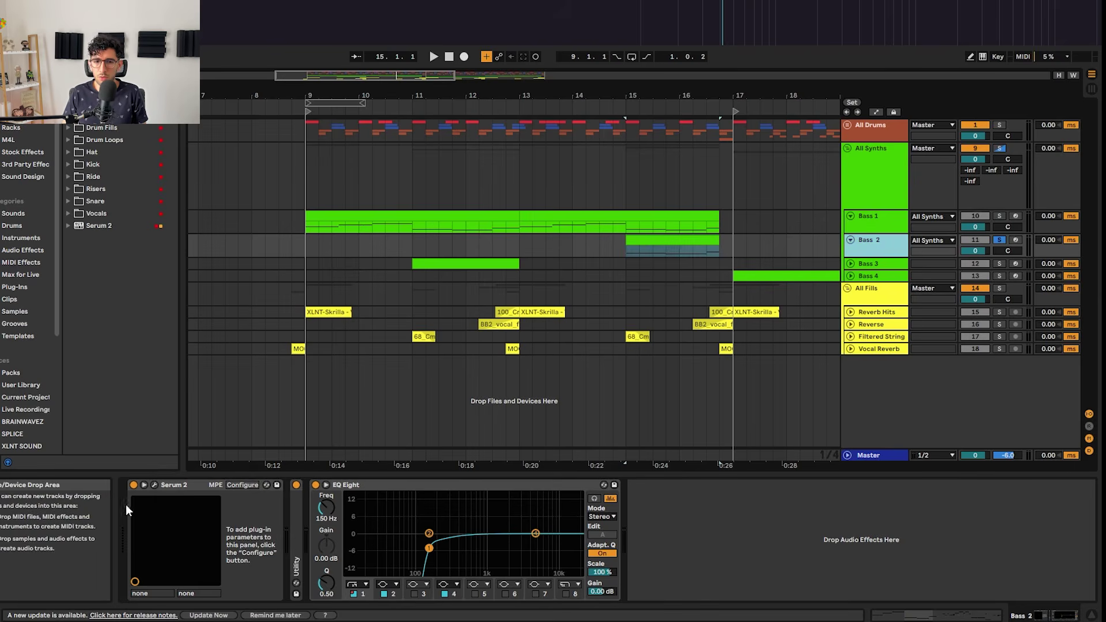
Open the Serum 2 patch on Bass 2 and audition the soloed clip
left_click(156, 485)
key("space")
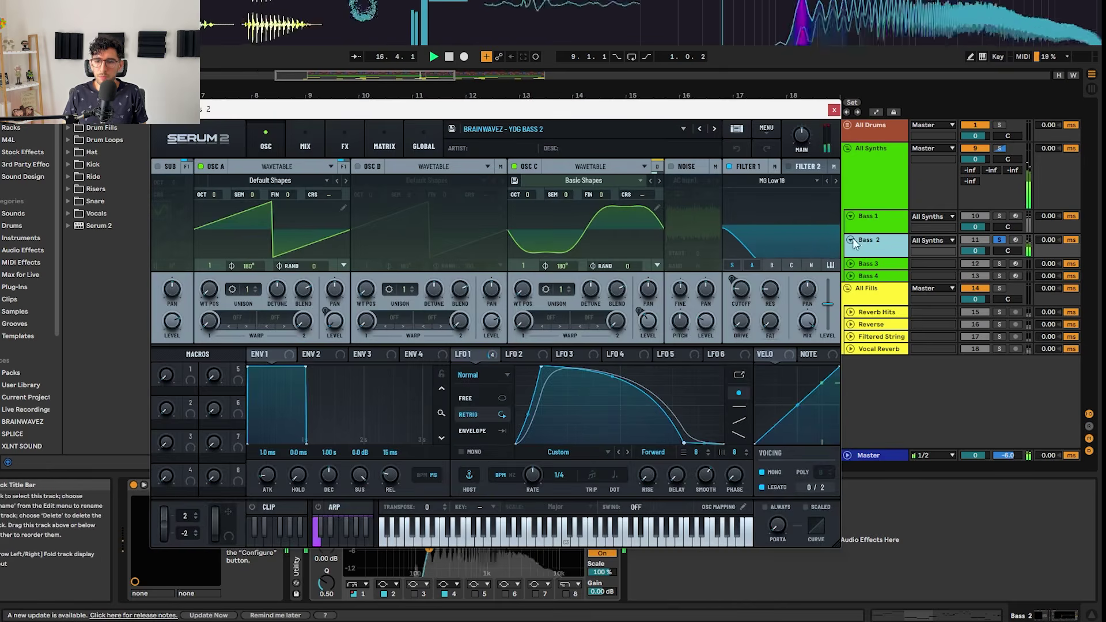
key("space")
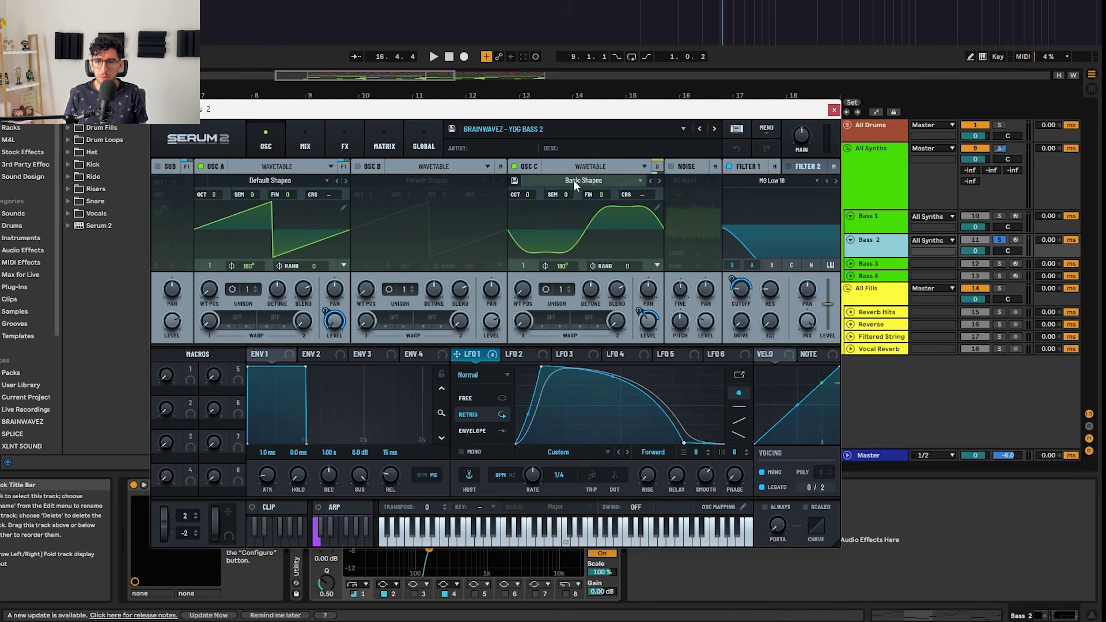
Review the Bass 2 patch's effects chain and modulation matrix, then return to its oscillators
right_click(741, 290)
left_click(344, 147)
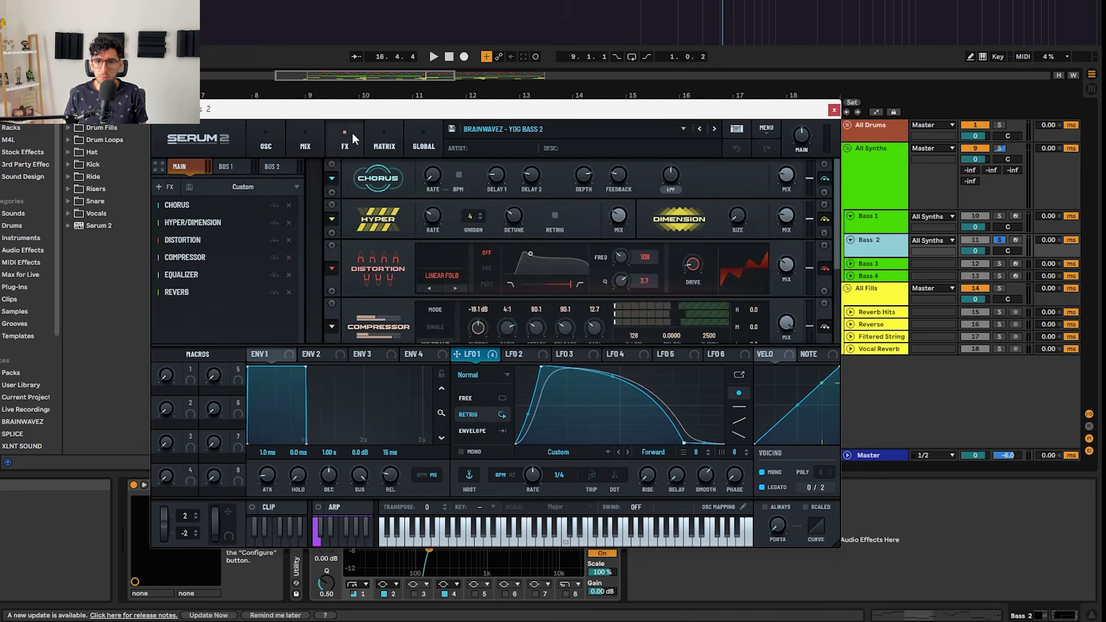
scroll(633, 299, "down", 1)
right_click(492, 354)
left_click(364, 133)
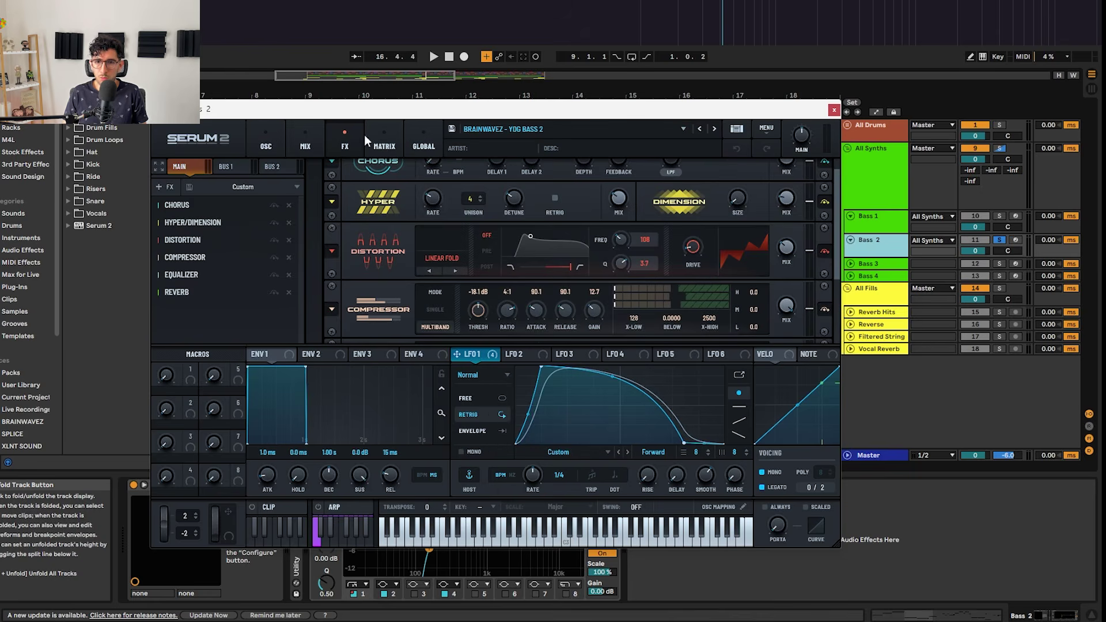
left_click(383, 142)
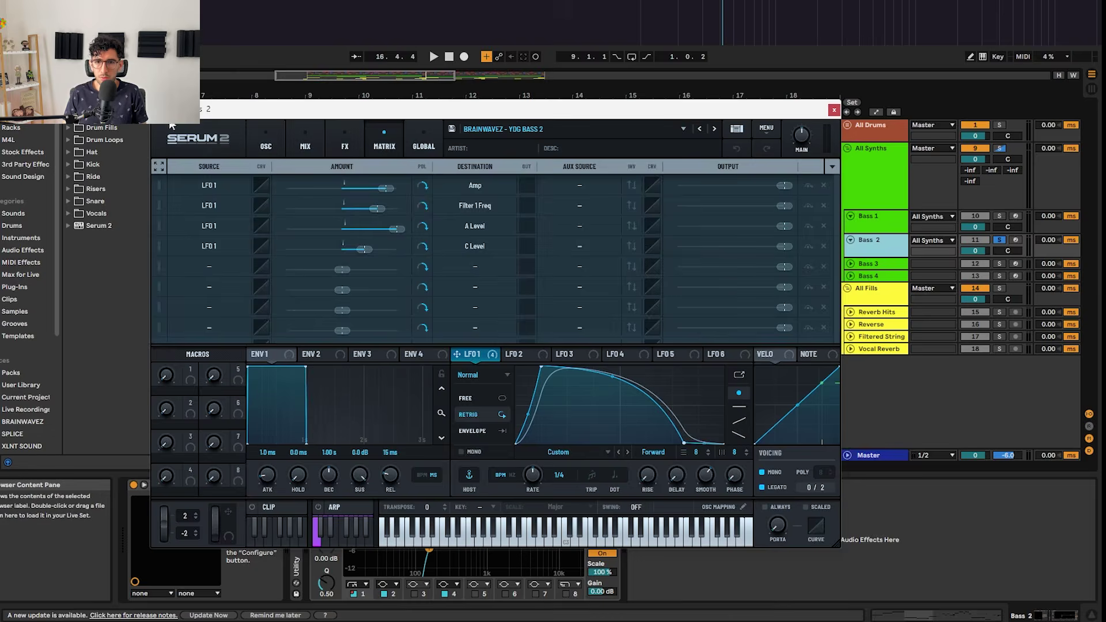
left_click(265, 143)
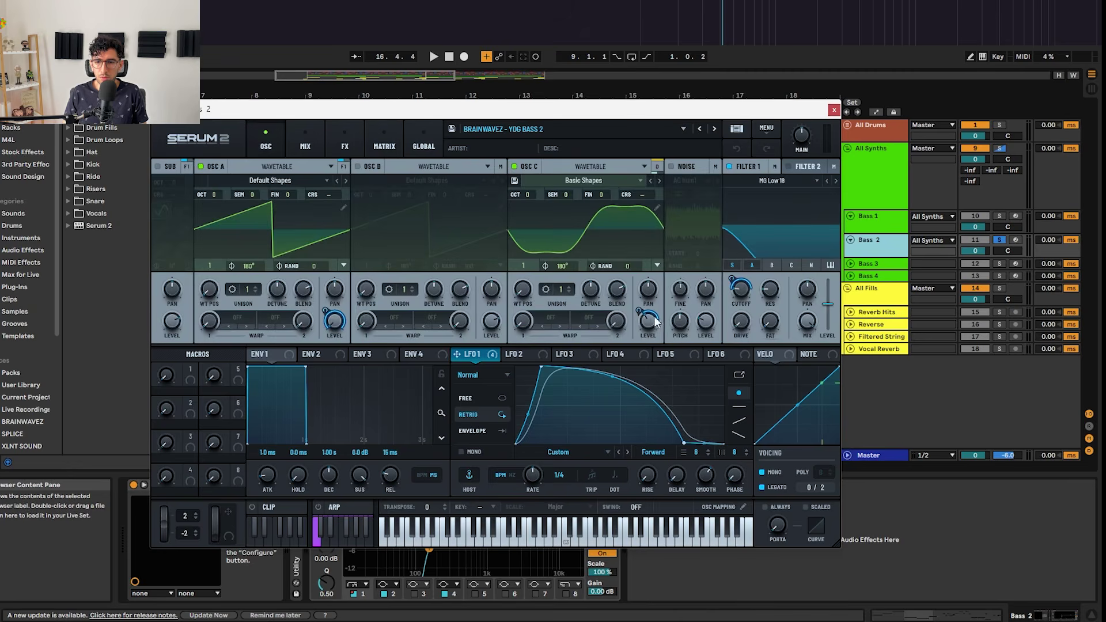
Bypass the Reverb, Equalizer, Compressor, Distortion and Hyper/Dimension effects in the patch's main effects chain
right_click(469, 353)
left_click(344, 144)
left_click(274, 292)
left_click(275, 274)
left_click(274, 258)
left_click(274, 239)
left_click(275, 223)
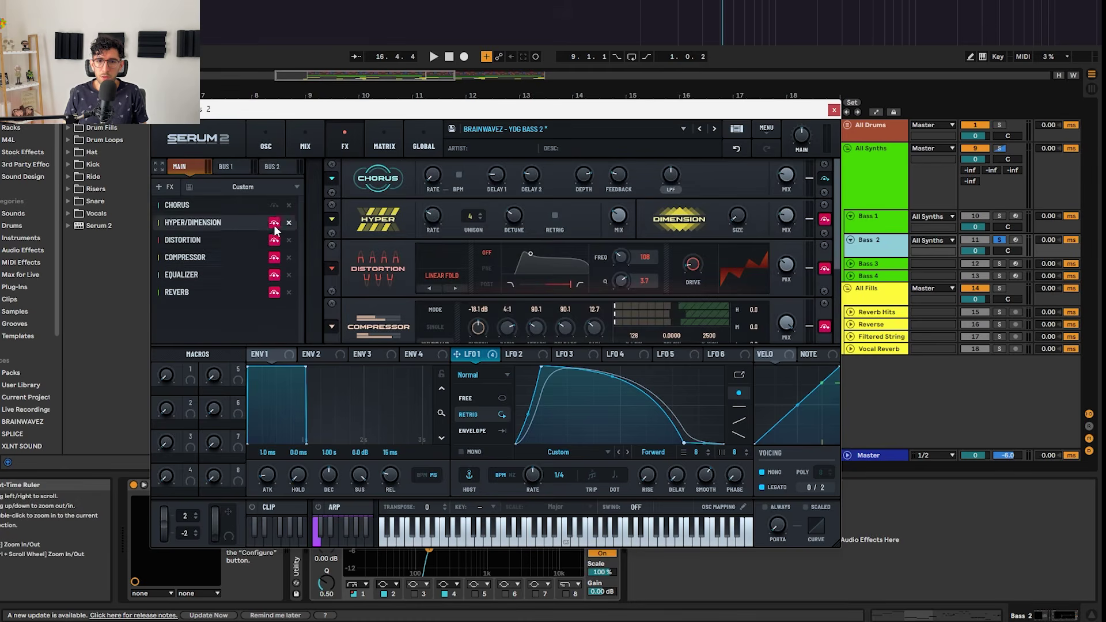
Audition the dry bass and inspect LFO 1's modulation of the oscillator A level, oscillator C level and filter 1 cutoff
left_click(265, 141)
key("space")
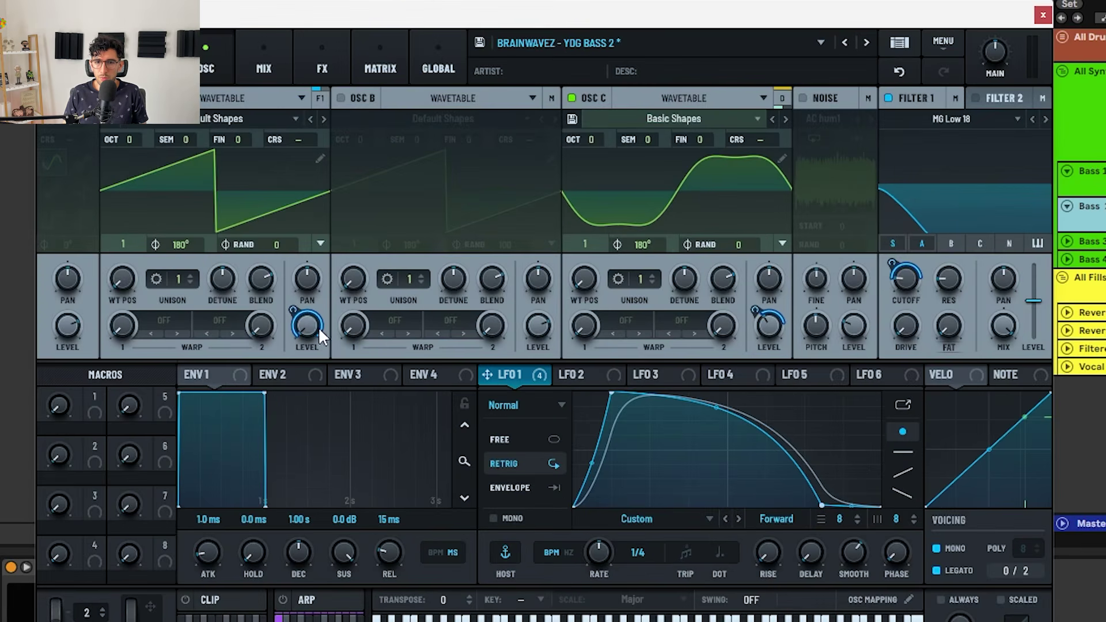
mouse_move(296, 314)
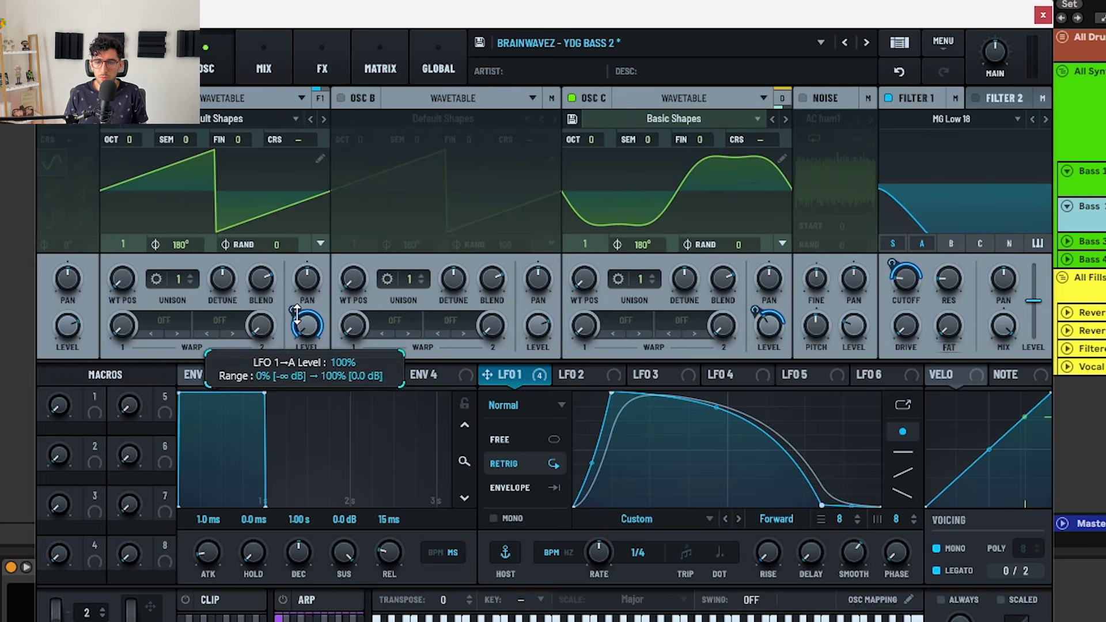
mouse_move(767, 316)
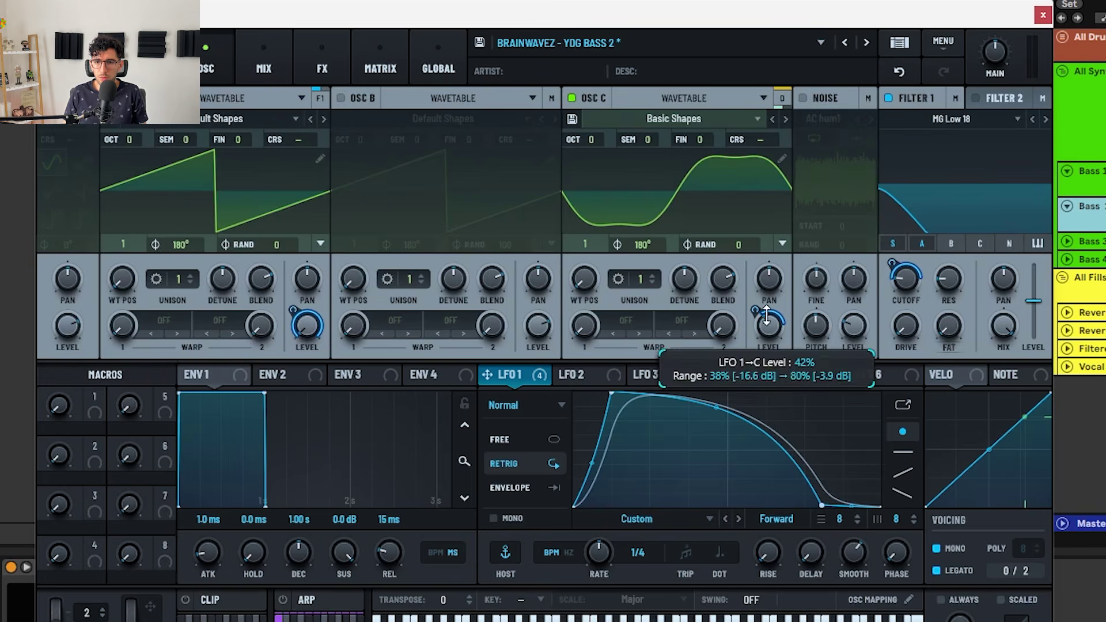
mouse_move(891, 263)
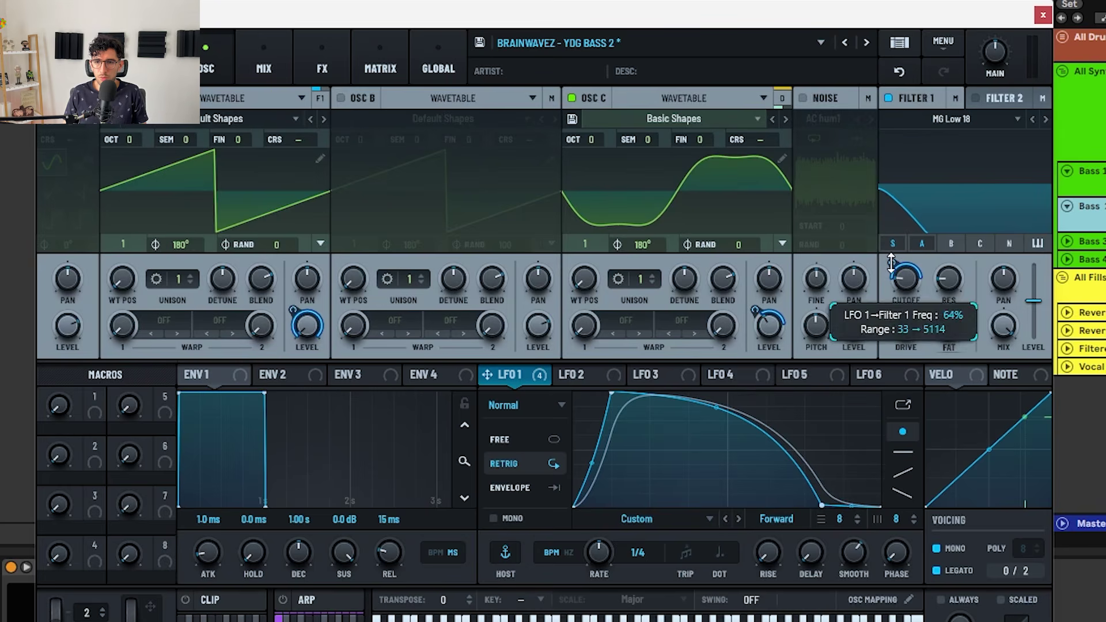
mouse_move(901, 337)
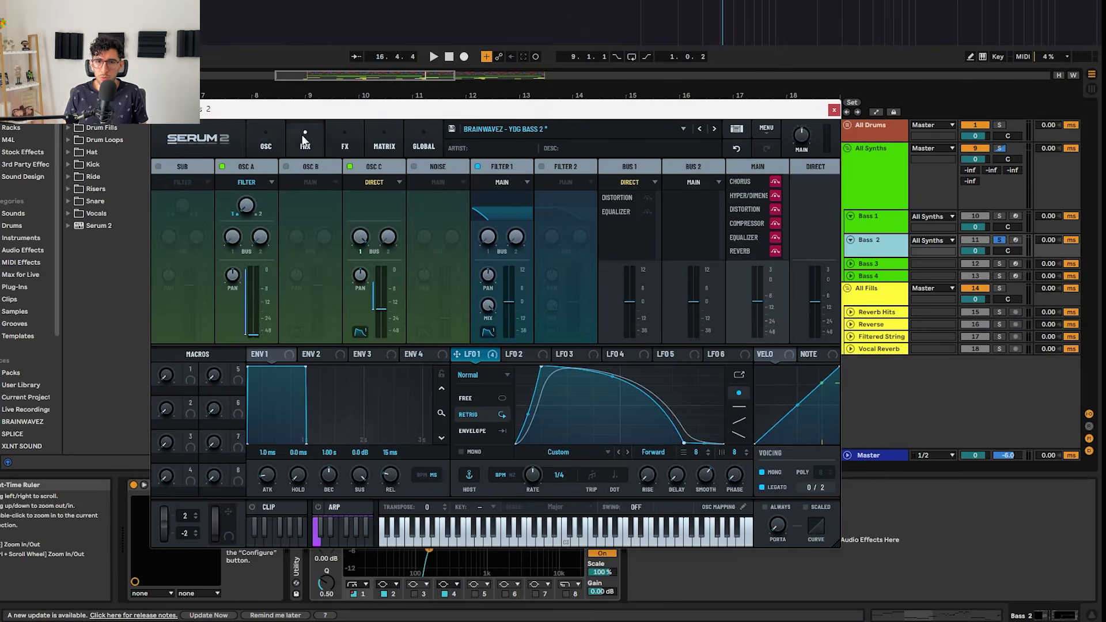
Re-enable the Chorus and Hyper/Dimension effects in the main effects chain and audition the bass with them
left_click(344, 145)
left_click(268, 206)
mouse_move(783, 179)
key("space")
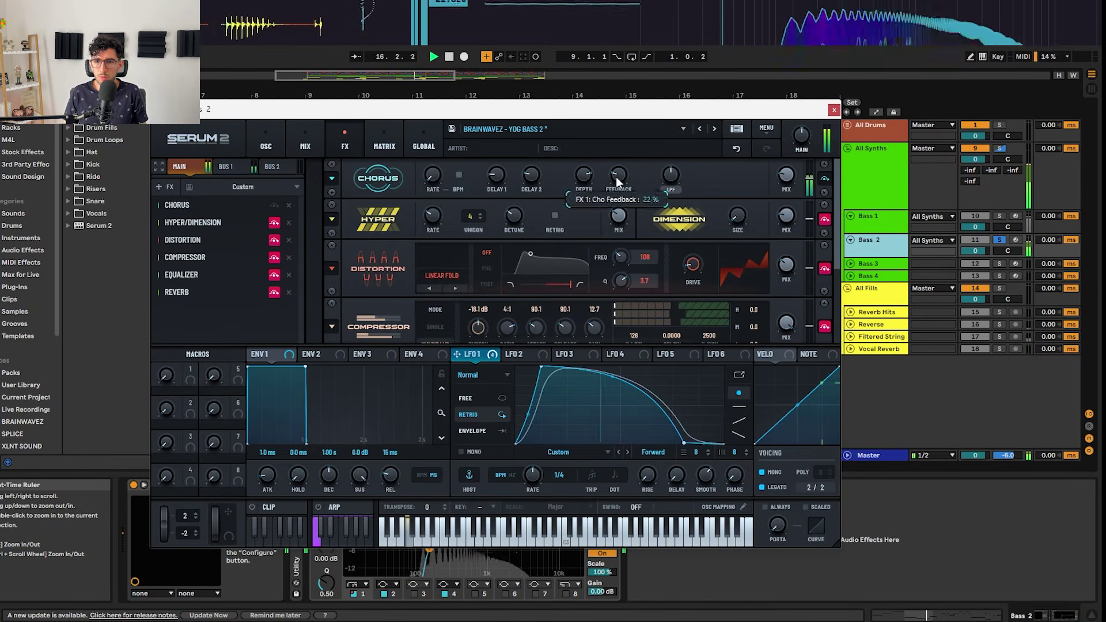
left_click(269, 224)
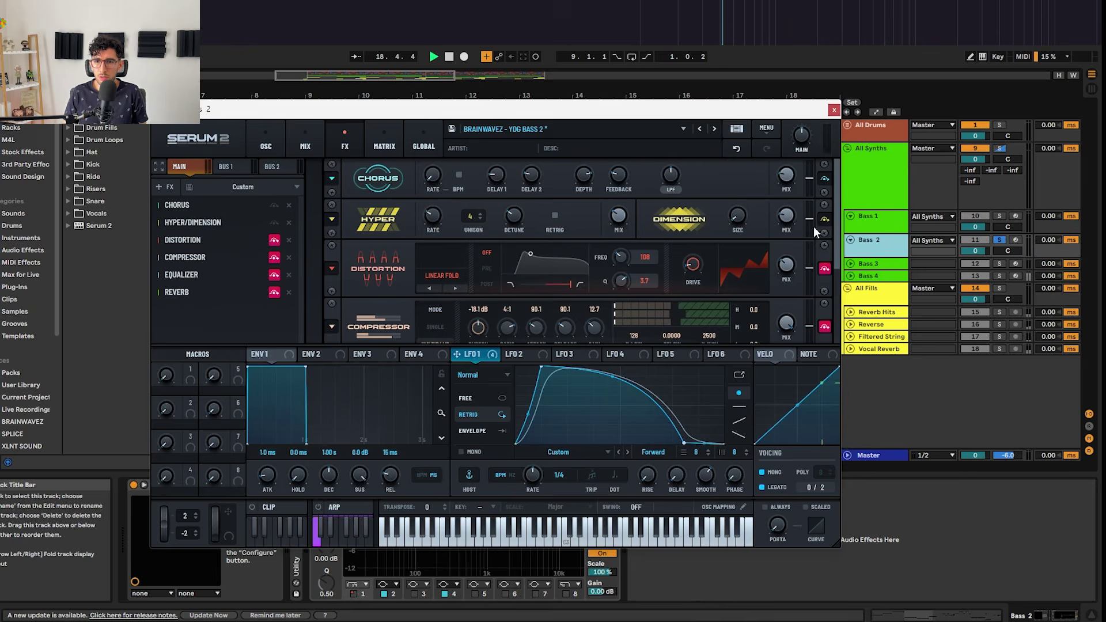
mouse_move(625, 214)
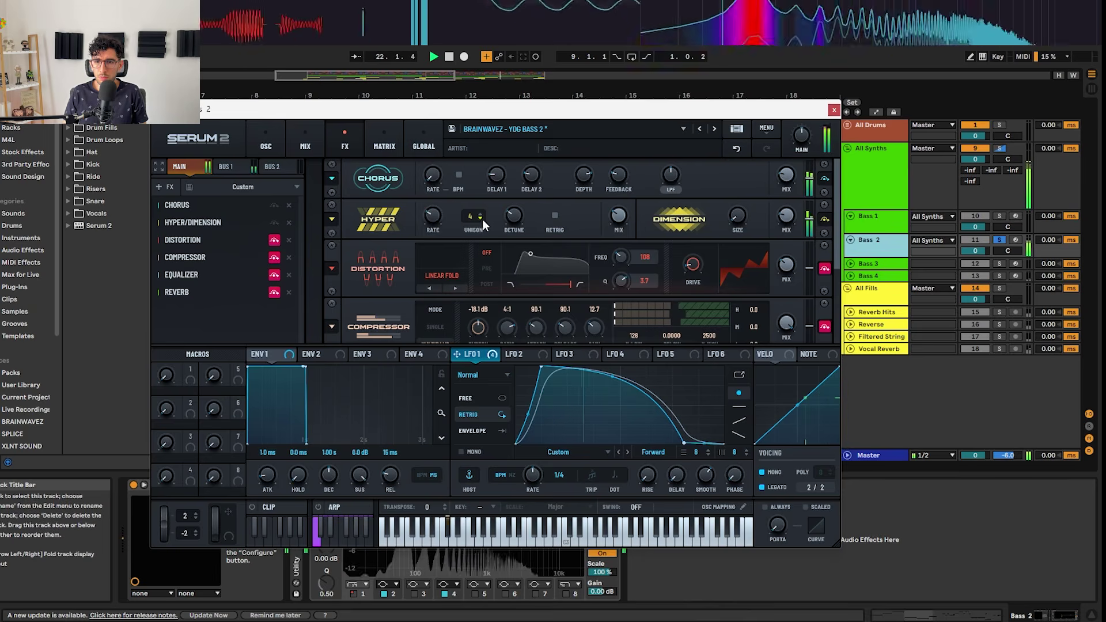
Re-enable the Linear Fold Distortion and the multiband Compressor and play the bass through them
left_click(274, 240)
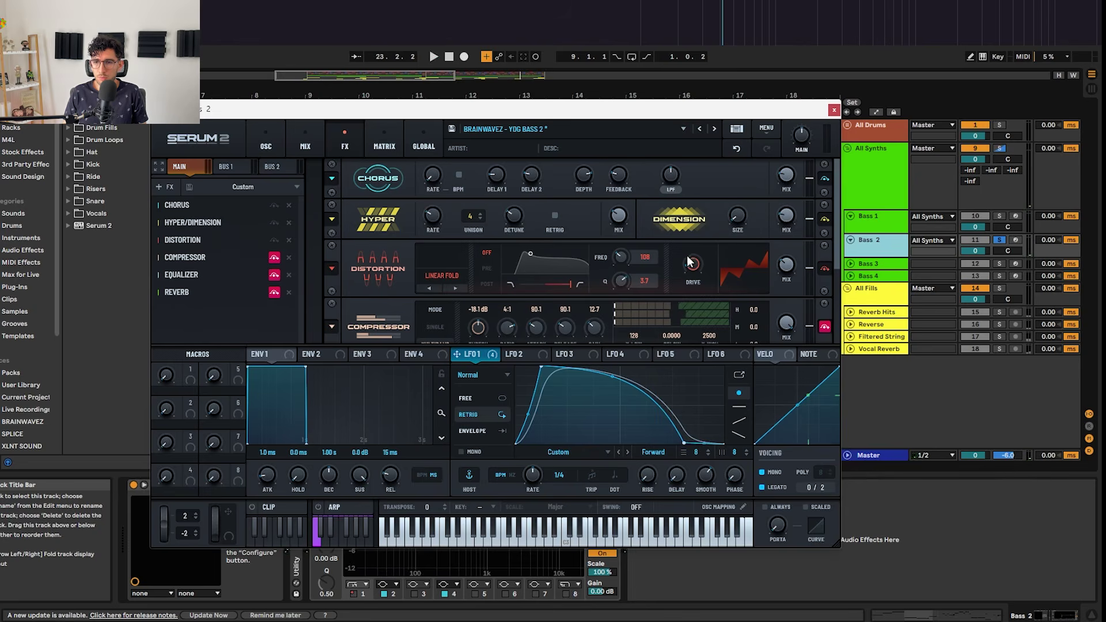
left_click_drag(835, 240, 835, 275)
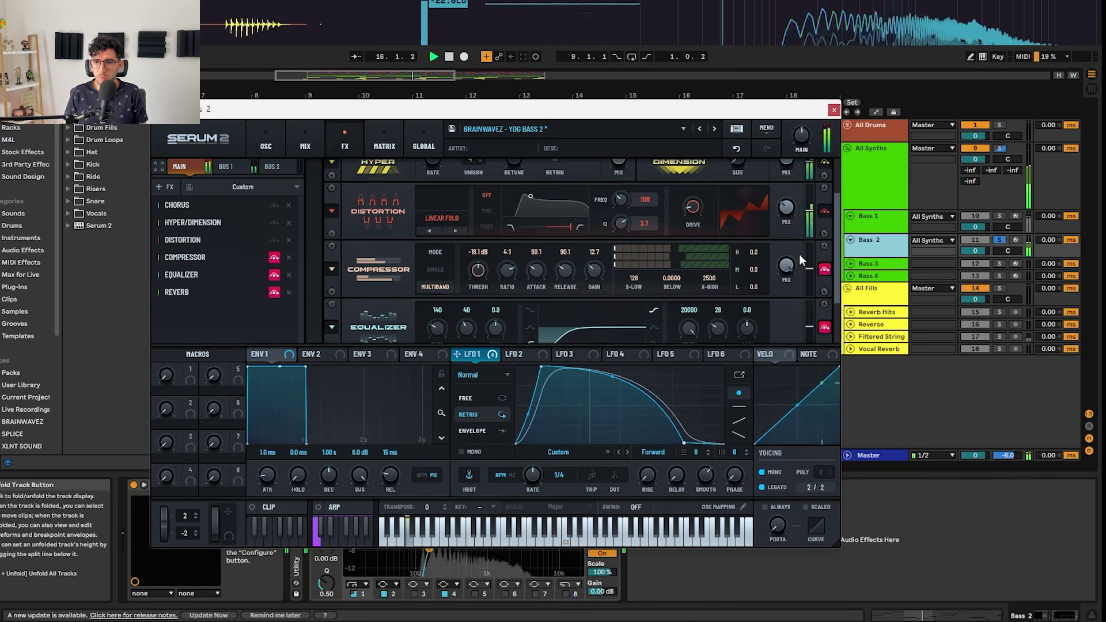
left_click(825, 269)
key("space")
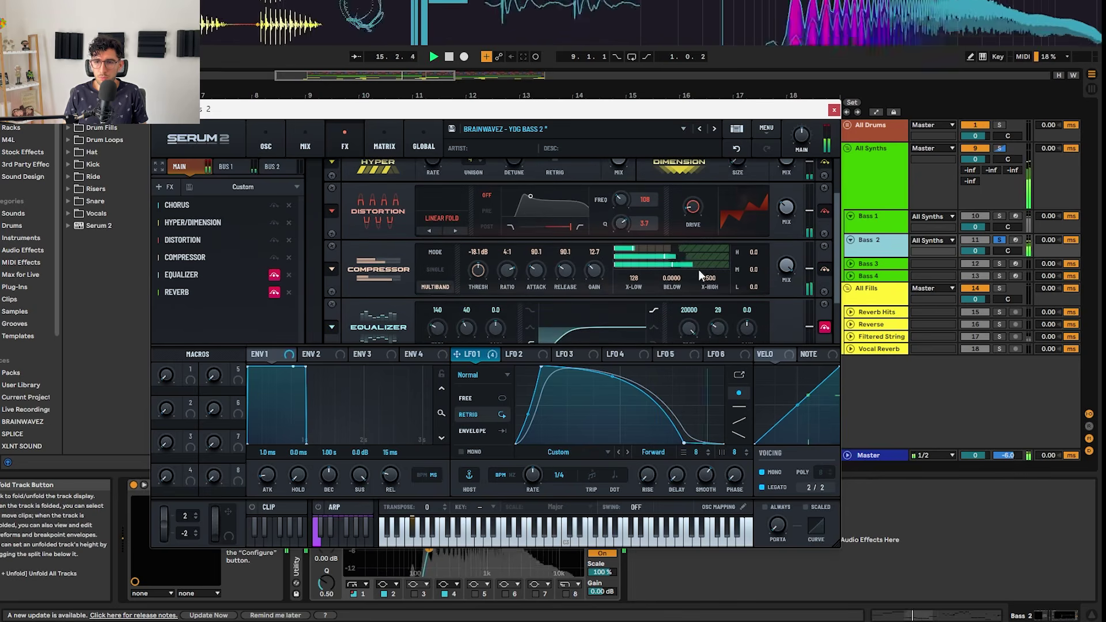
Re-enable the Equalizer in the main chain and check the Distortion and Equalizer placed on Bus 1
left_click(825, 327)
key("space")
scroll(793, 256, "down", 2)
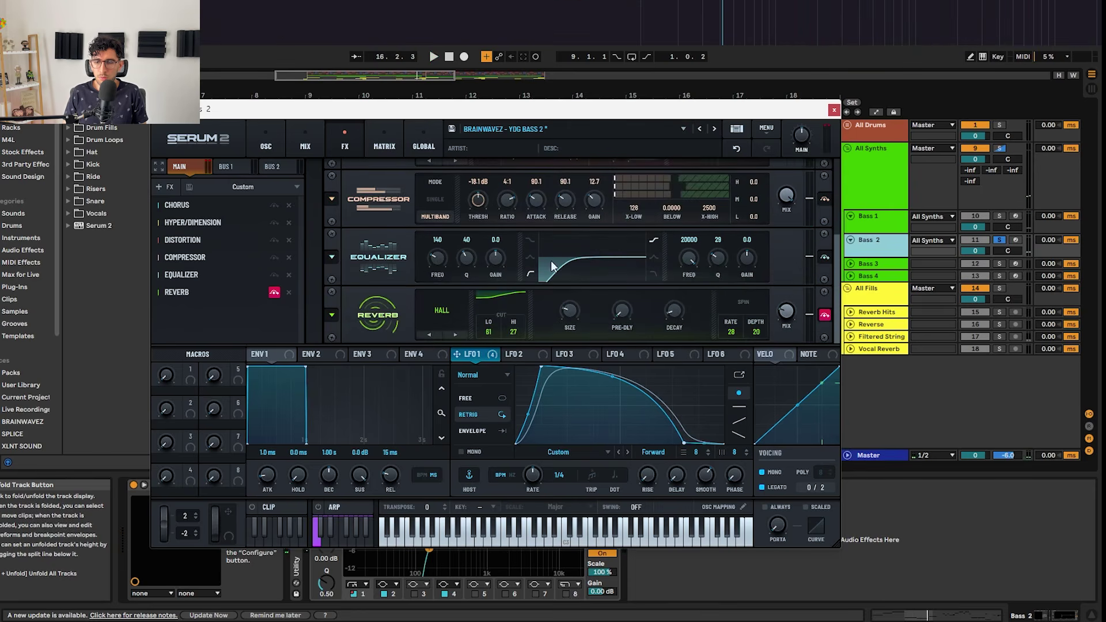
left_click(227, 165)
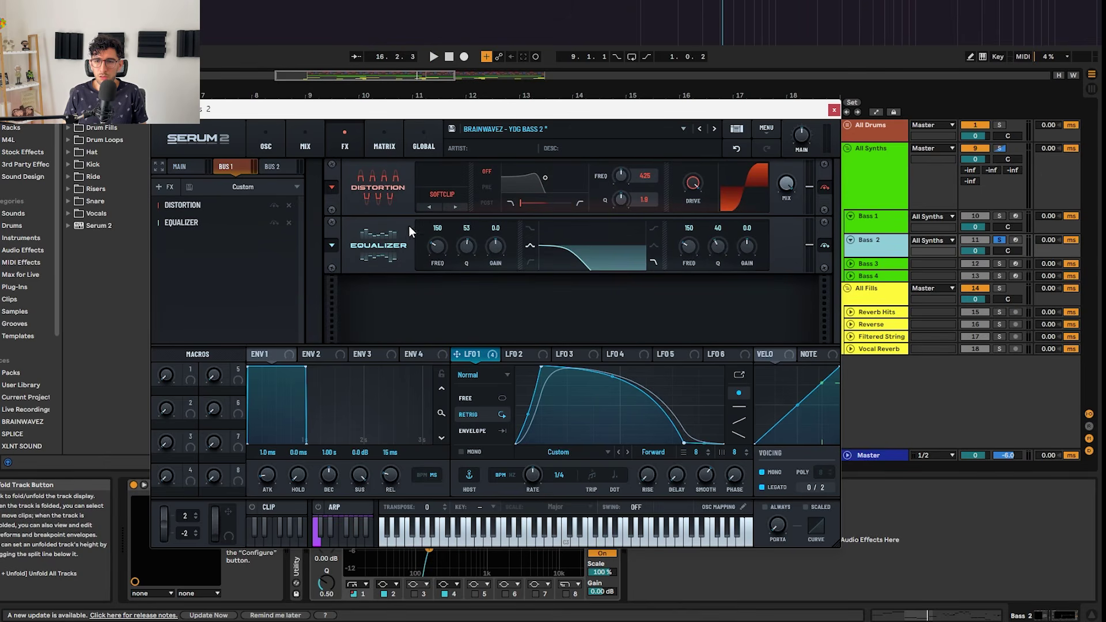
left_click(191, 170)
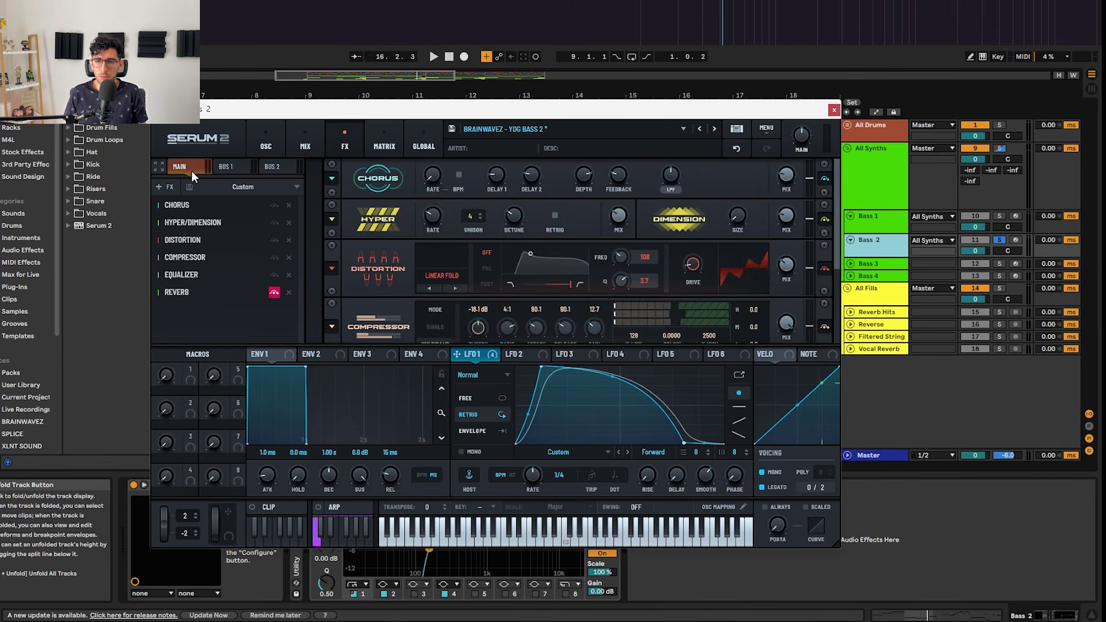
Re-enable the Hall Reverb in the main effects chain and audition the fully processed bass
key("space")
scroll(827, 261, "down", 5)
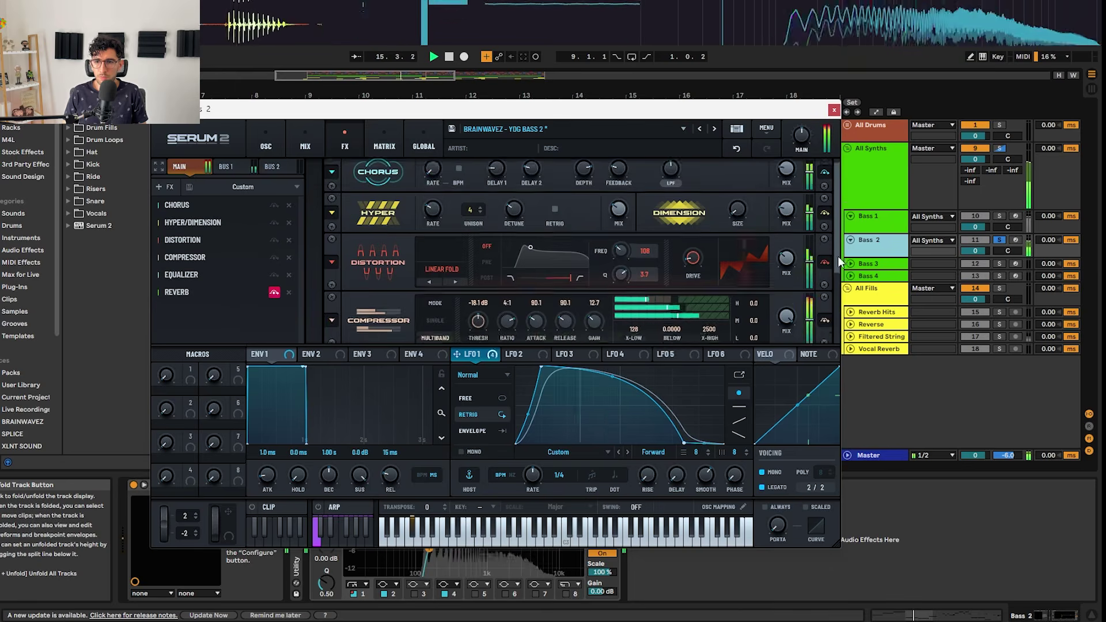
left_click(273, 293)
key("space")
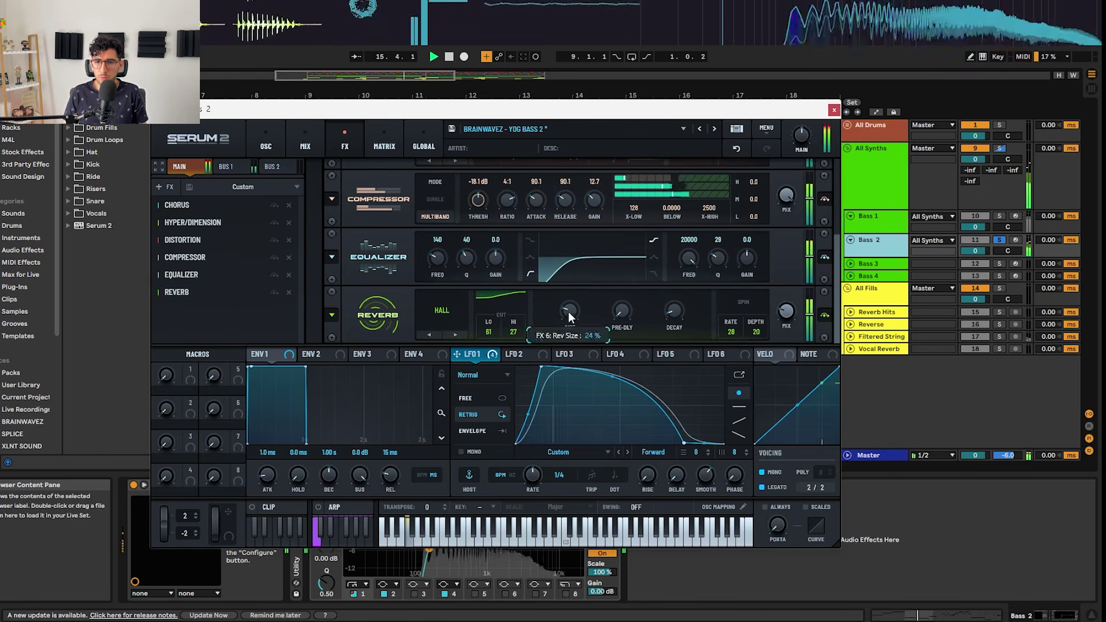
key("space")
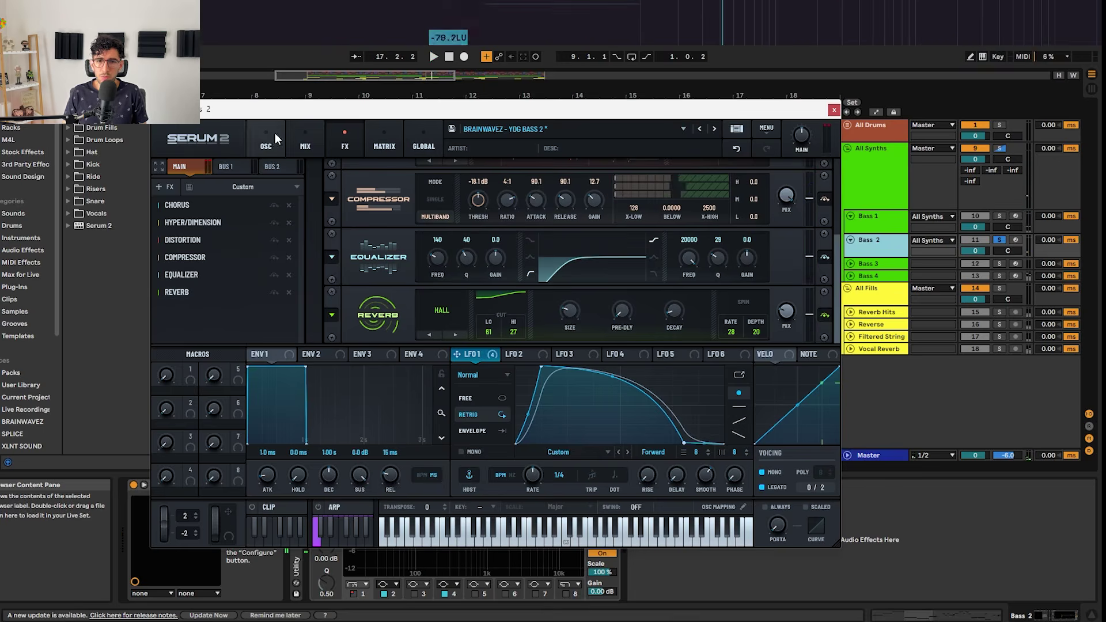
Review the patch's oscillators, routing and effects once more and close the Serum 2 window
left_click(266, 144)
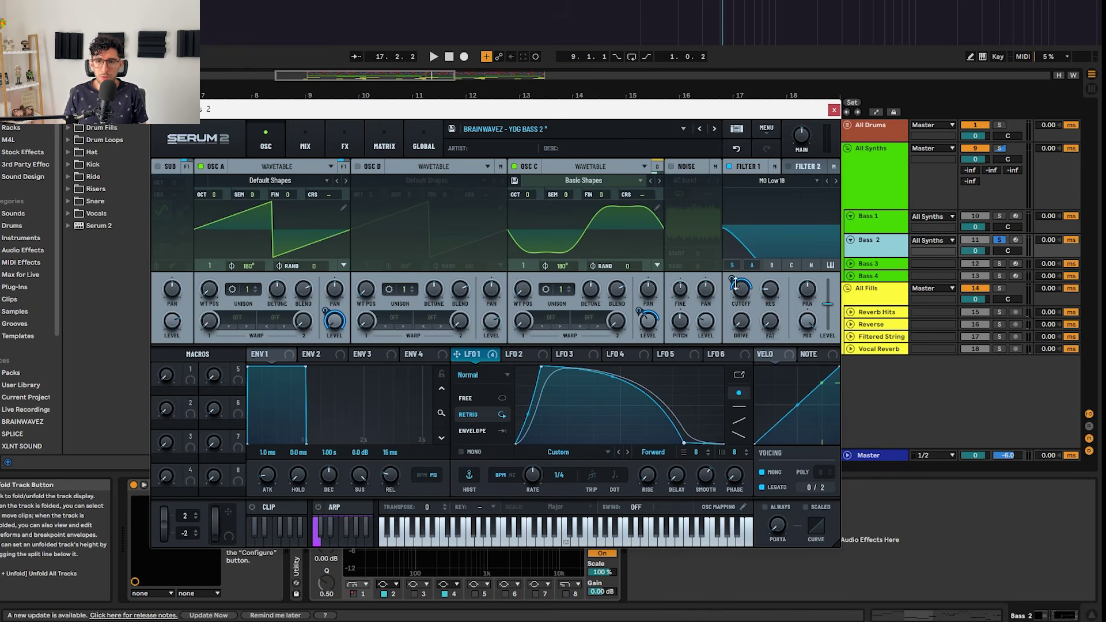
left_click(305, 146)
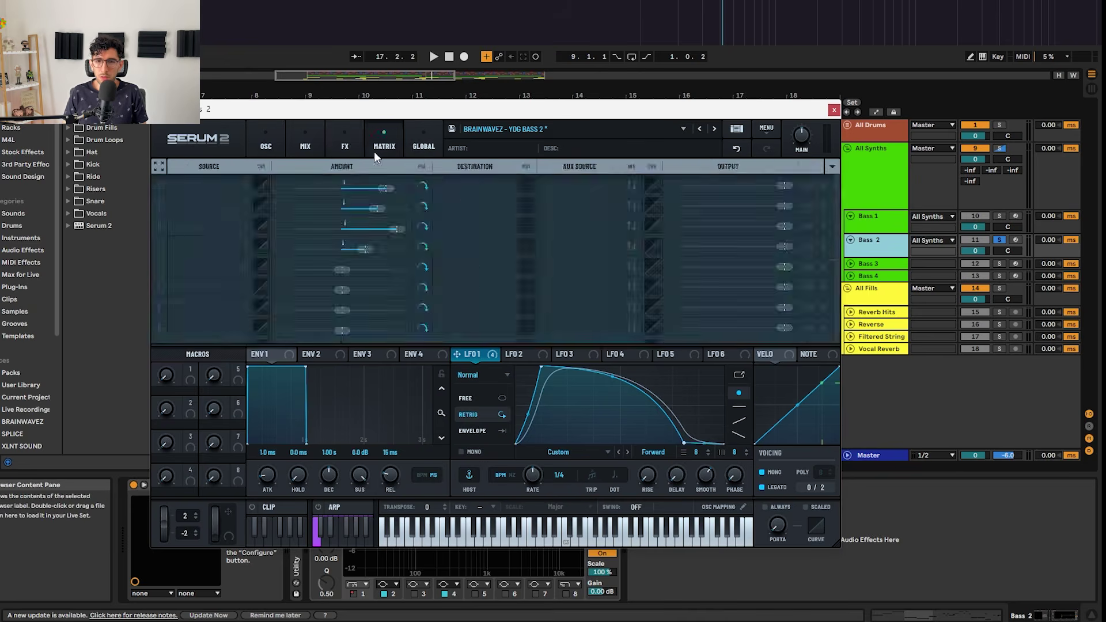
left_click(344, 147)
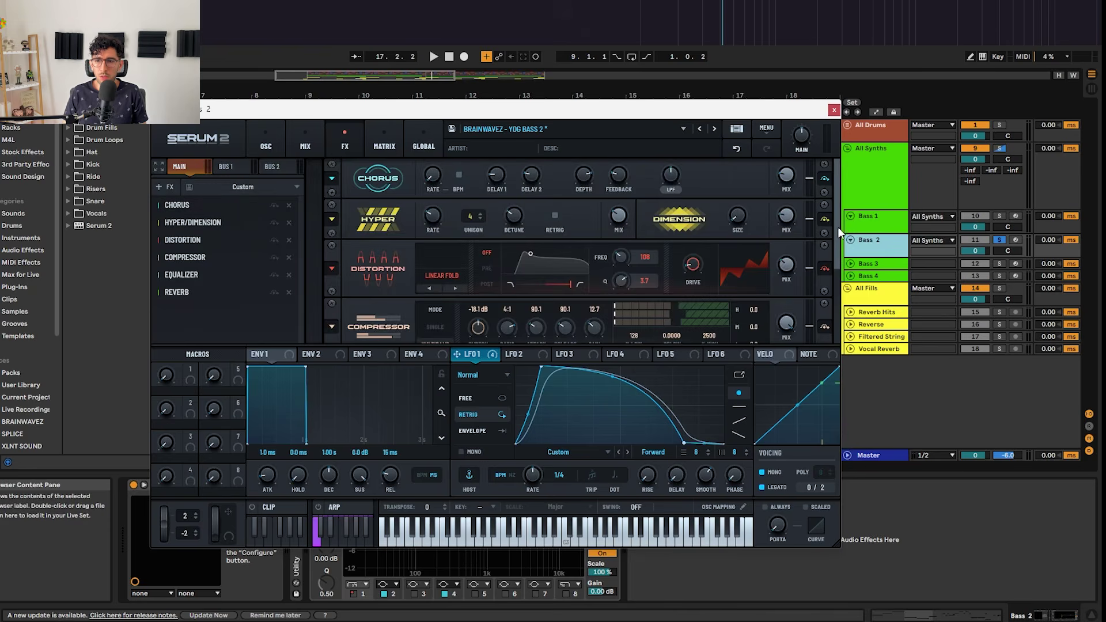
mouse_move(837, 229)
left_mouse_down()
mouse_move(840, 308)
mouse_move(838, 222)
left_mouse_up()
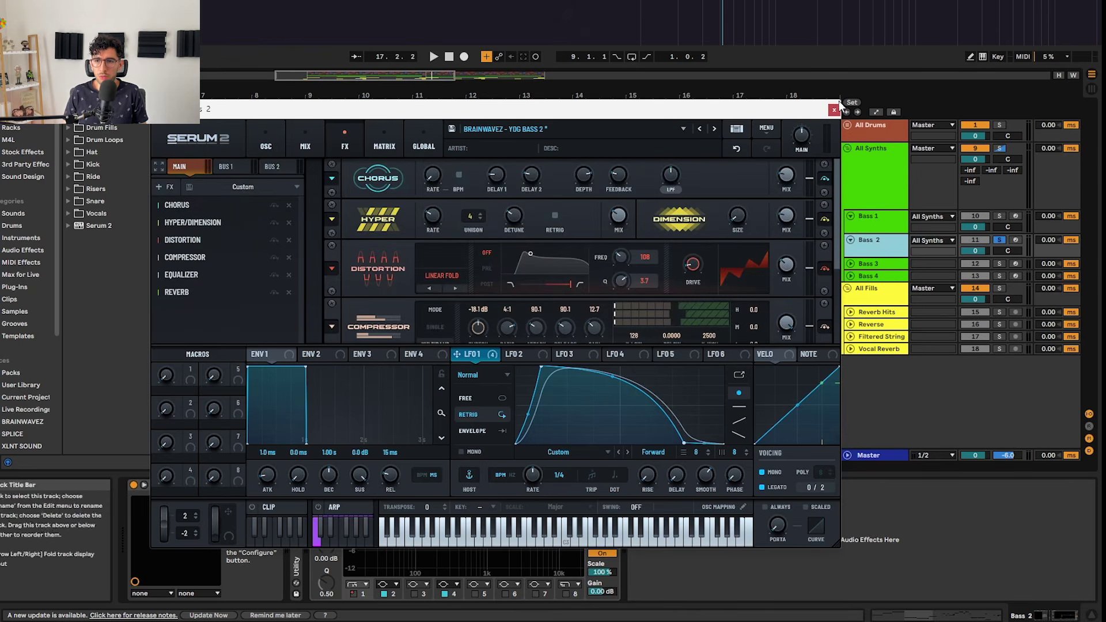
left_click(834, 110)
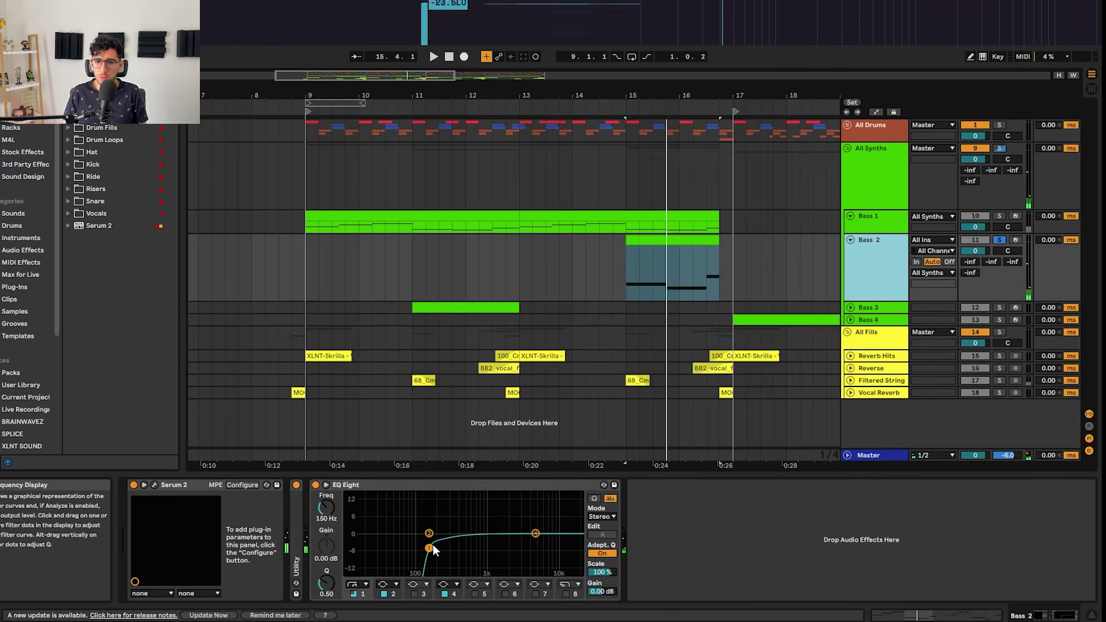
Audition the Bass 2 clip at bar 15 through its EQ Eight low cut at 150 Hz
key("space")
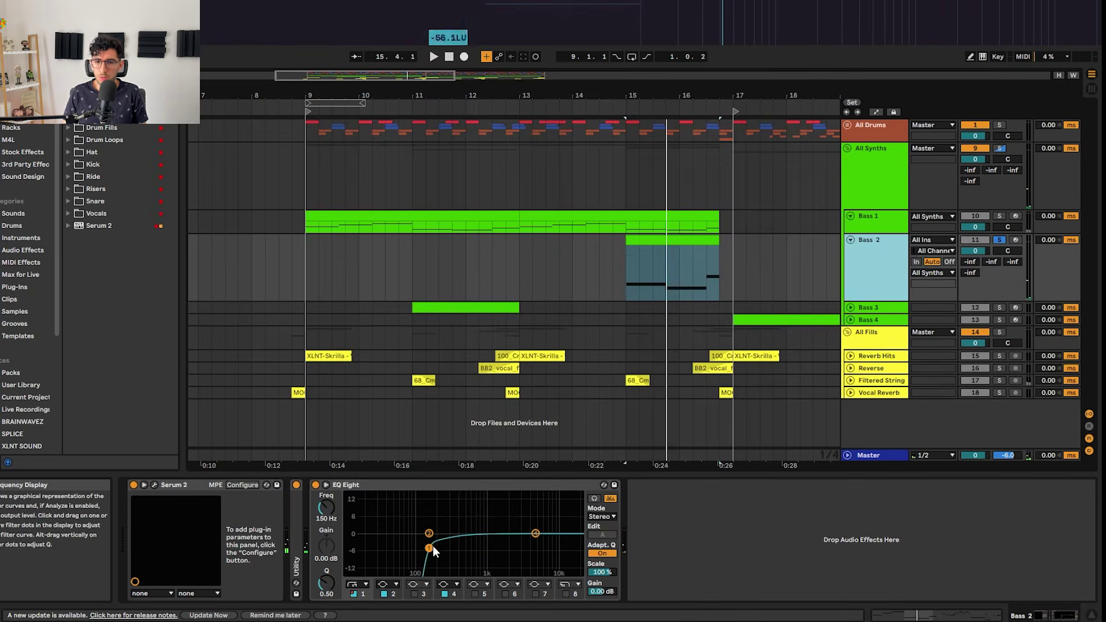
key("space")
key("space")
Place the insert mark at 21.1.1, where the second Bass 2 clip begins, and play from there
scroll(546, 292, "down", 3)
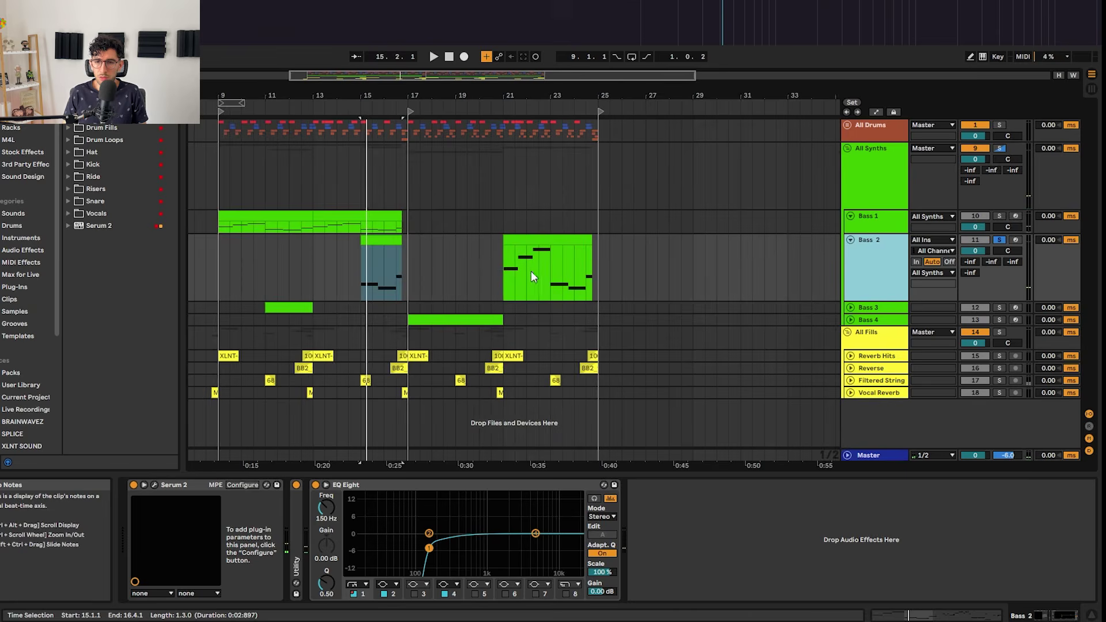
left_click(513, 269)
scroll(517, 268, "up", 3)
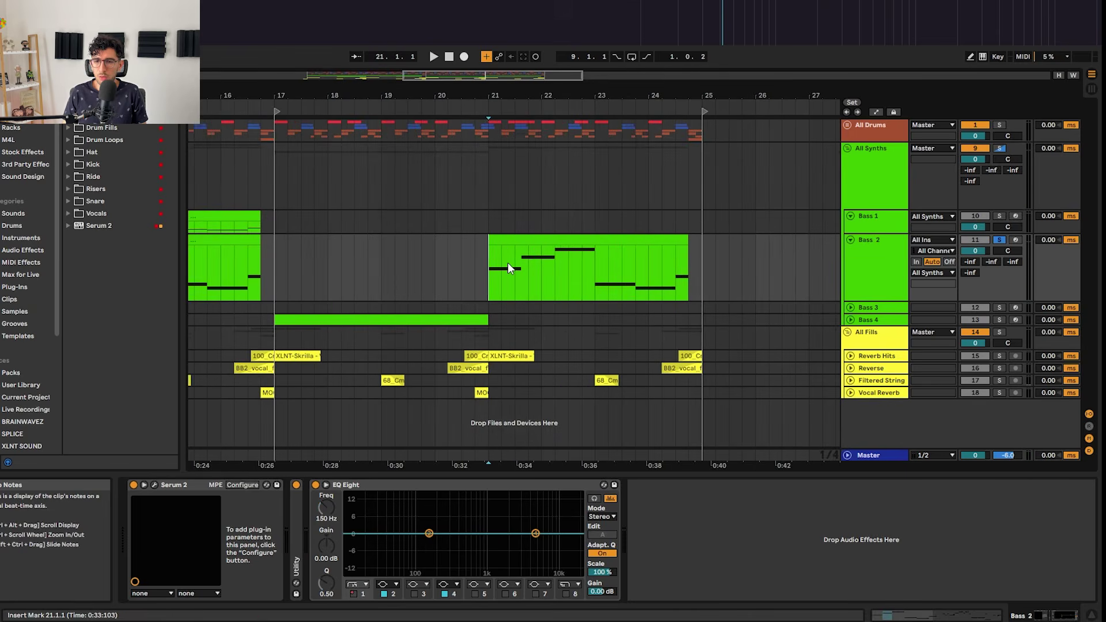
scroll(507, 262, "down", 3)
scroll(507, 261, "up", 3)
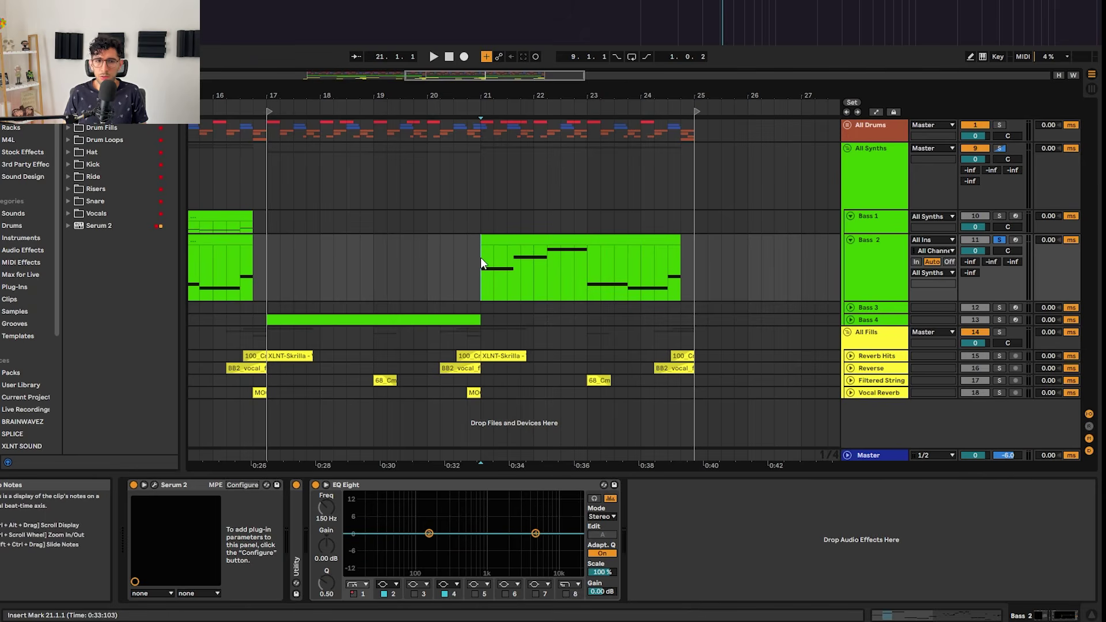
key("space")
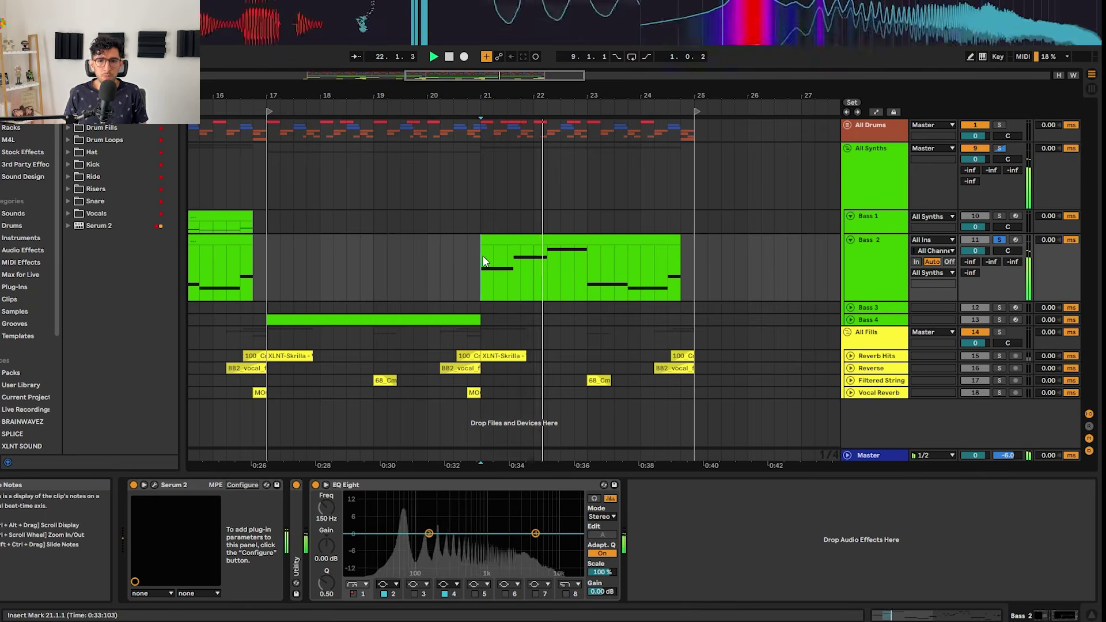
Fit the whole arrangement to the view with all track lanes visible and stop playback
key("w")
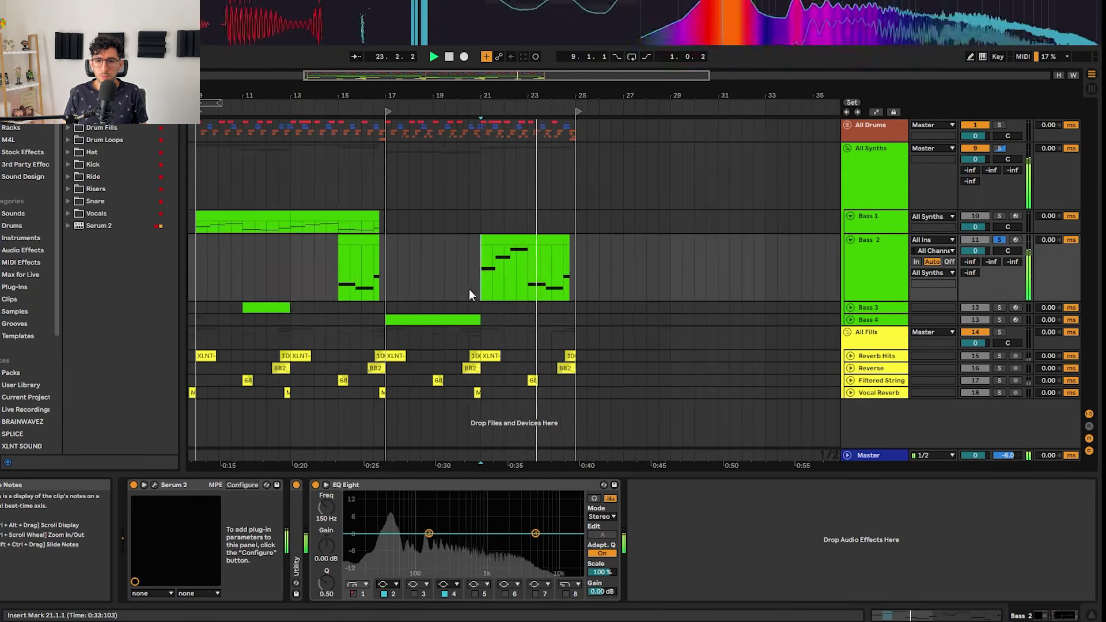
key("h")
key("space")
scroll(267, 223, "up", 3)
Select and play the Bass 3 clip at bar 11, then select the first Bass 1 clip at bar 9
left_click(353, 217)
key("space")
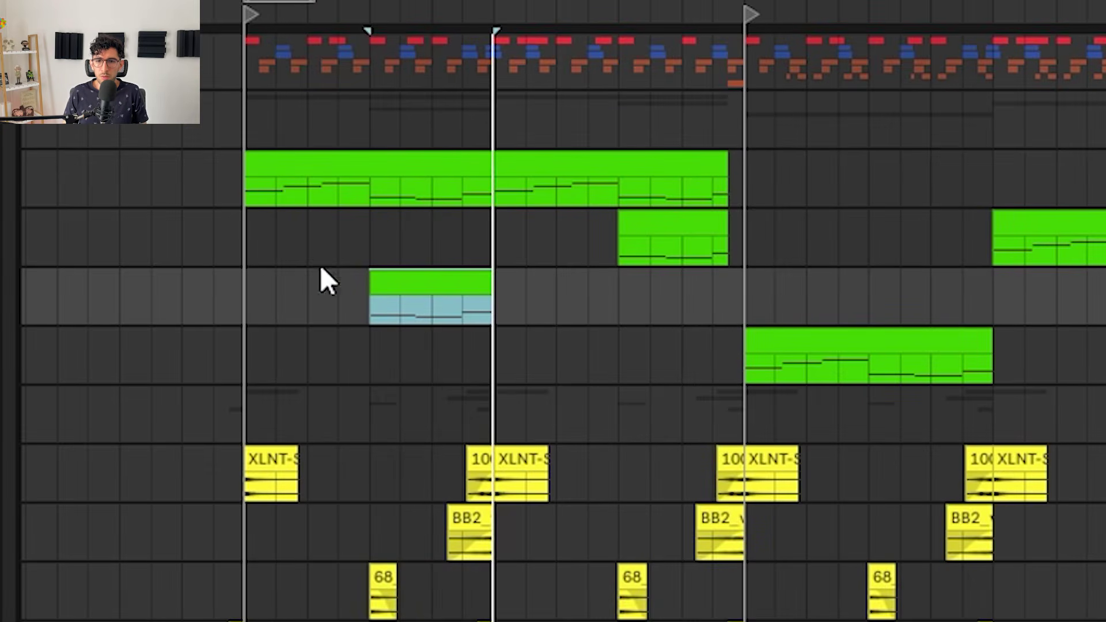
left_click(371, 216)
left_click(373, 161)
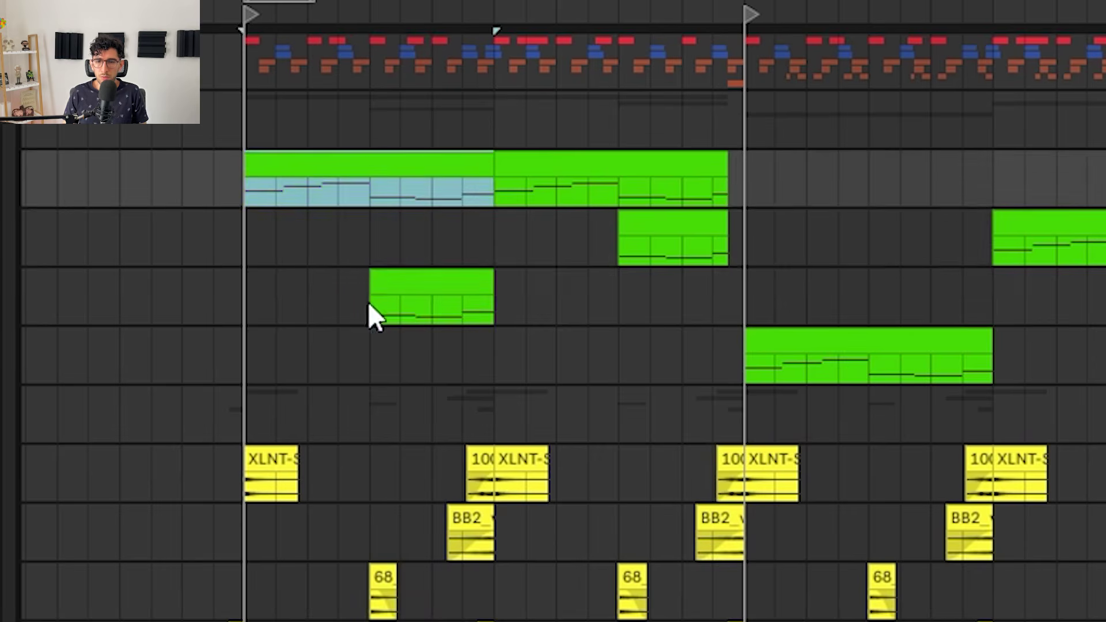
Compare the Bass 3 clip at bar 11 with the Bass 1 and Bass 2 clips, ending with the Bass 3 clip selected
left_click(394, 278)
left_click(364, 217)
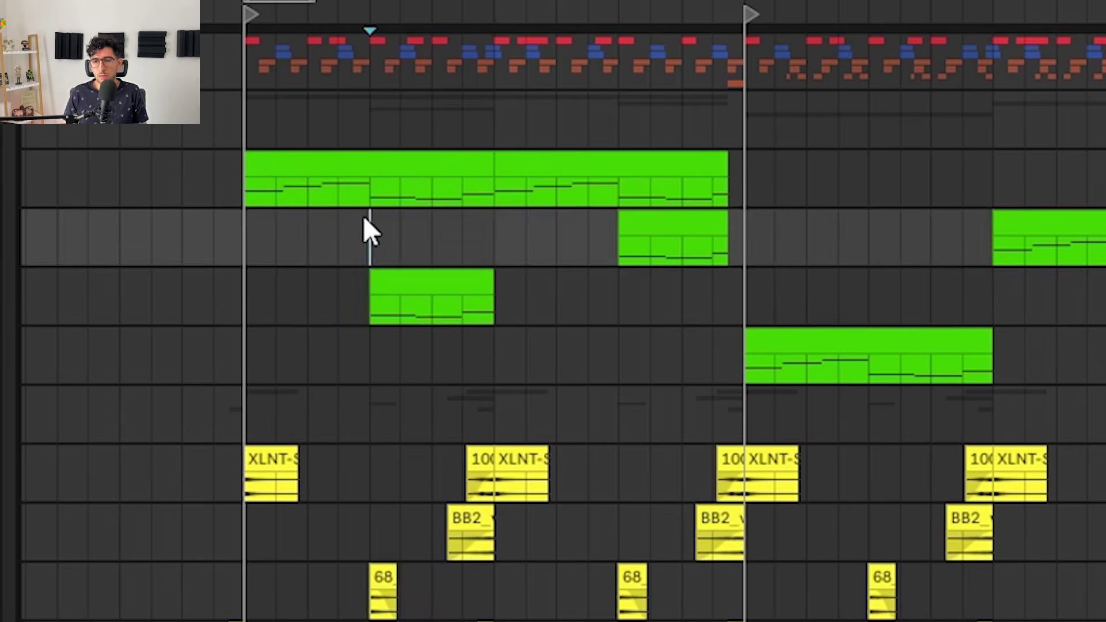
left_click(394, 157)
left_click(375, 283)
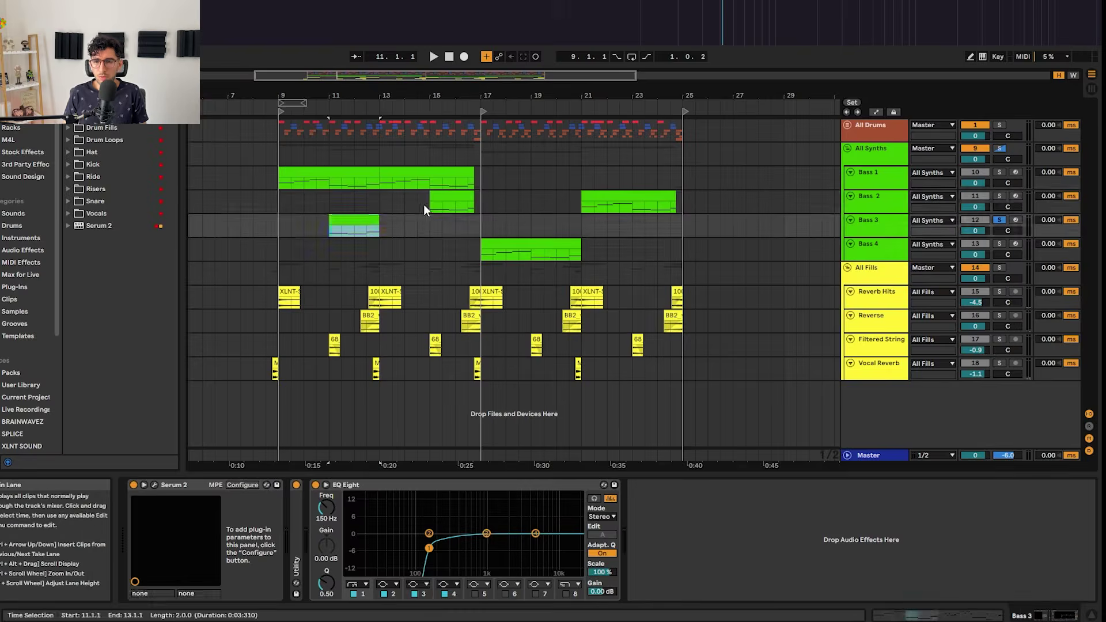
left_click(423, 204)
left_click(358, 219)
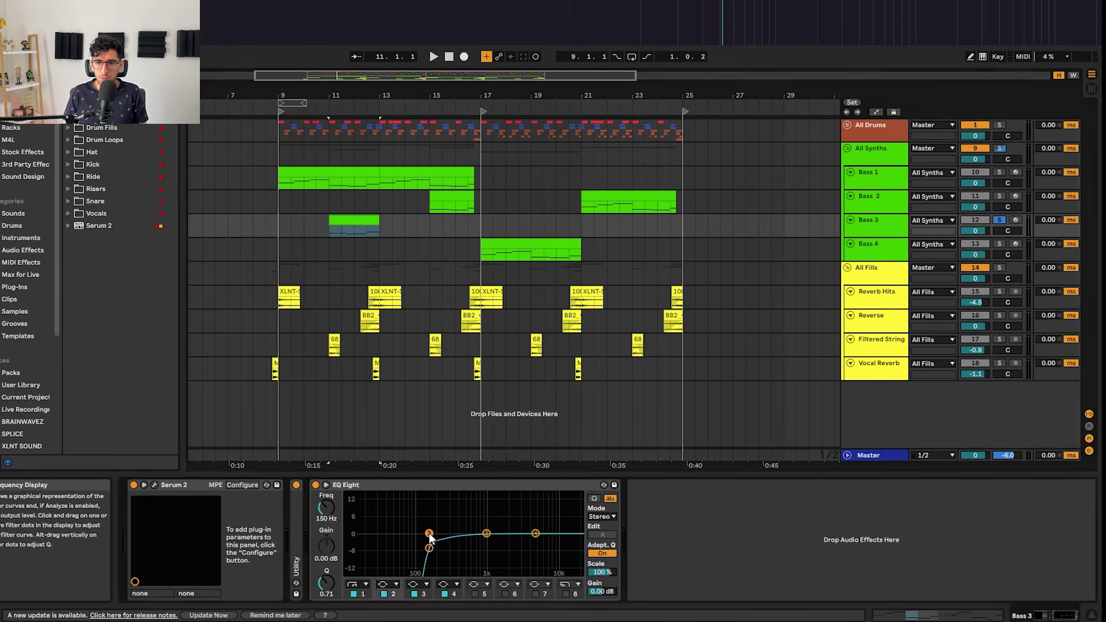
Open the Serum 2 instrument on Bass 3, examine its oscillators and reposition its window
left_click(154, 484)
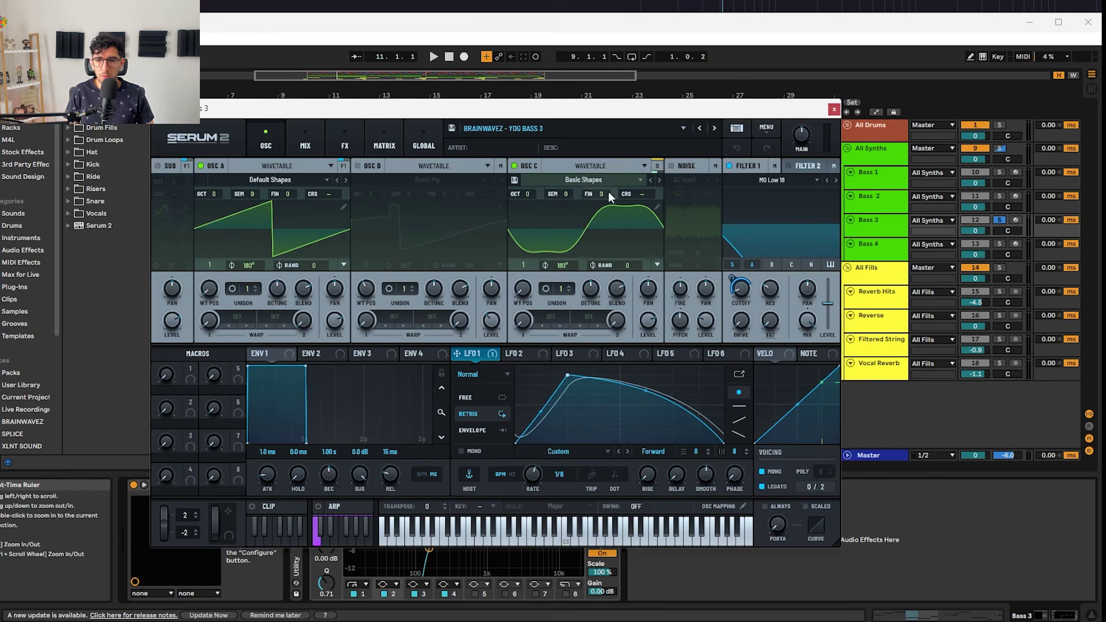
left_click(656, 208)
left_click(830, 128)
left_click_drag(726, 108, 809, 45)
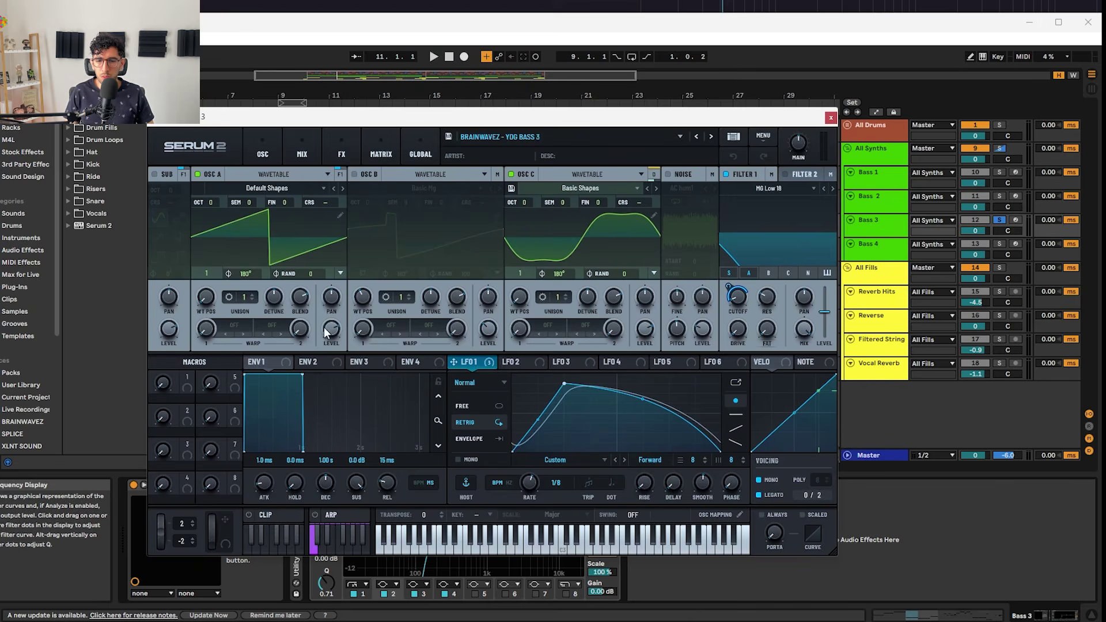
Inspect the Bass 3 patch's mixer routing and main effects chain, then list the modulation destinations of LFO 1
right_click(472, 369)
left_click(300, 151)
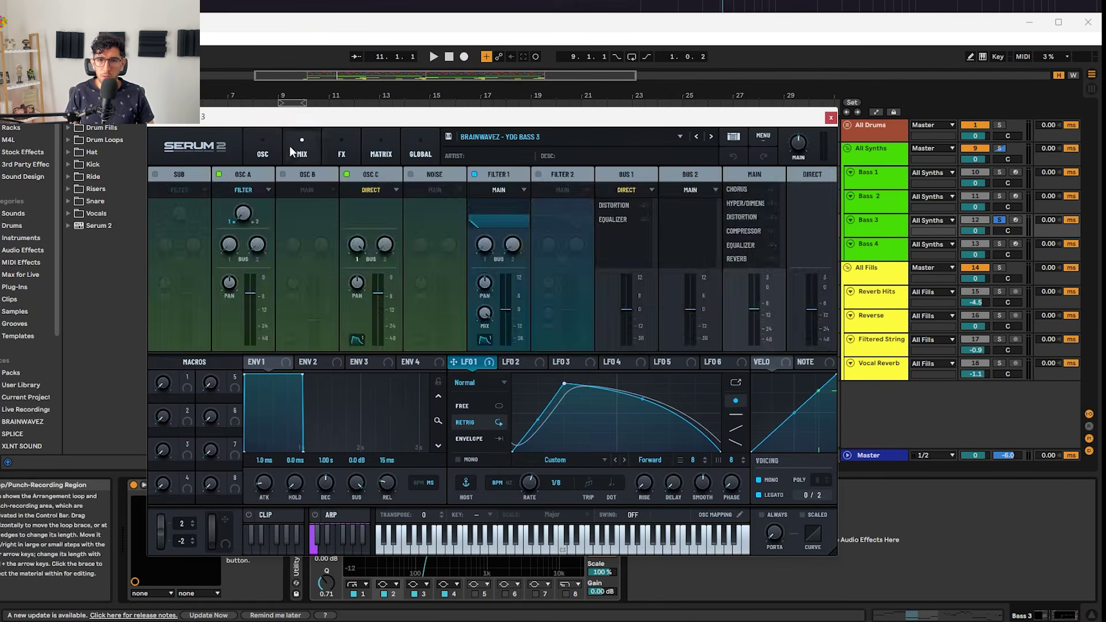
left_click(340, 146)
scroll(827, 250, "down", 3)
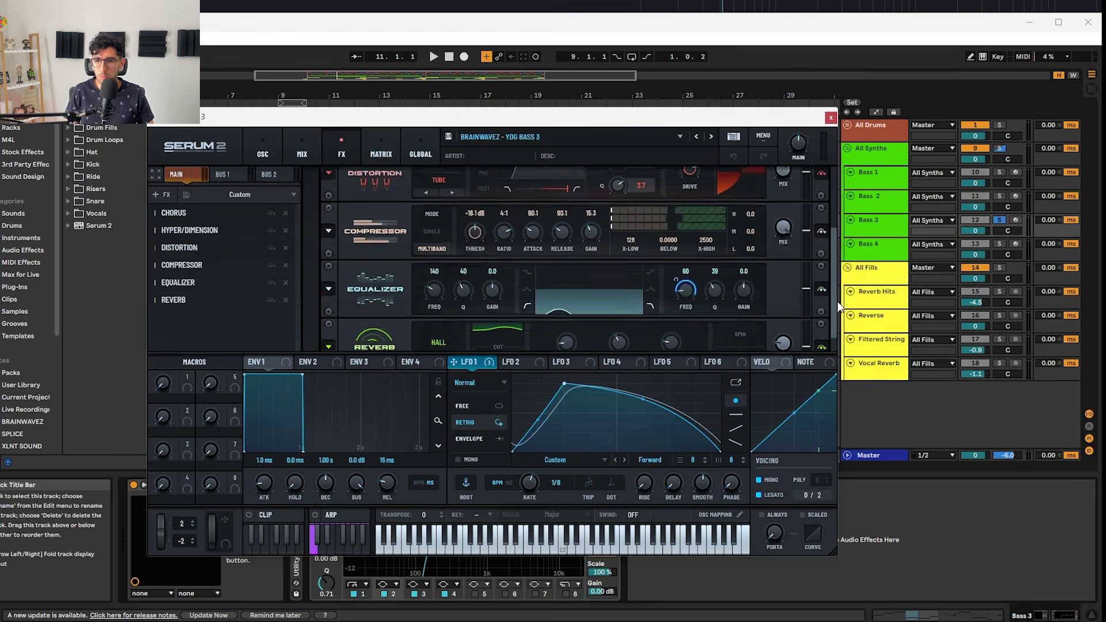
scroll(829, 305, "down", 1)
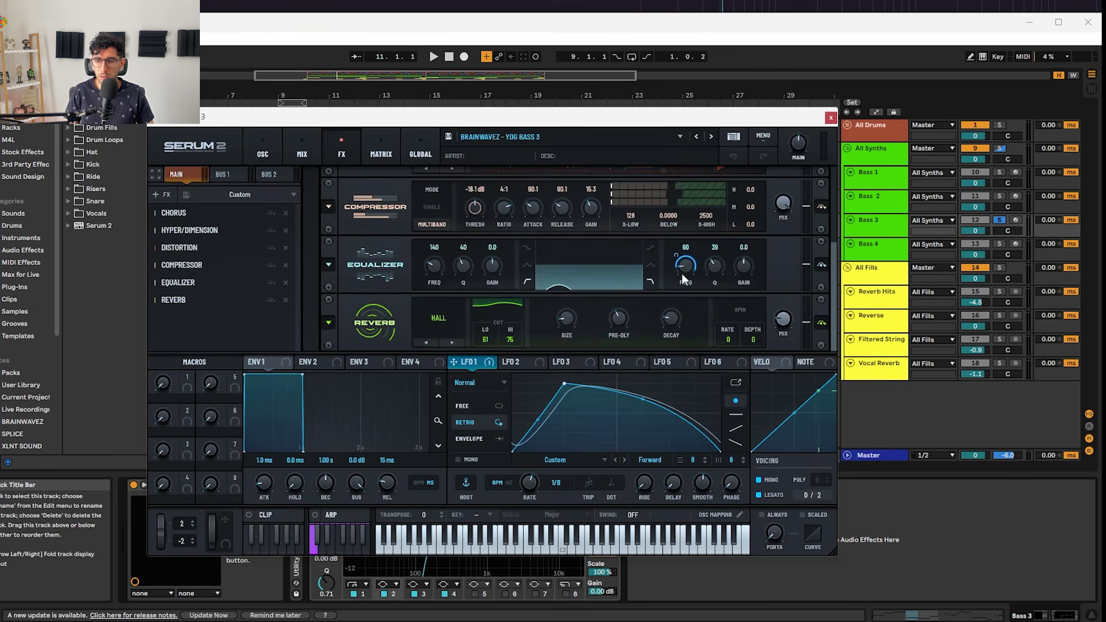
right_click(485, 363)
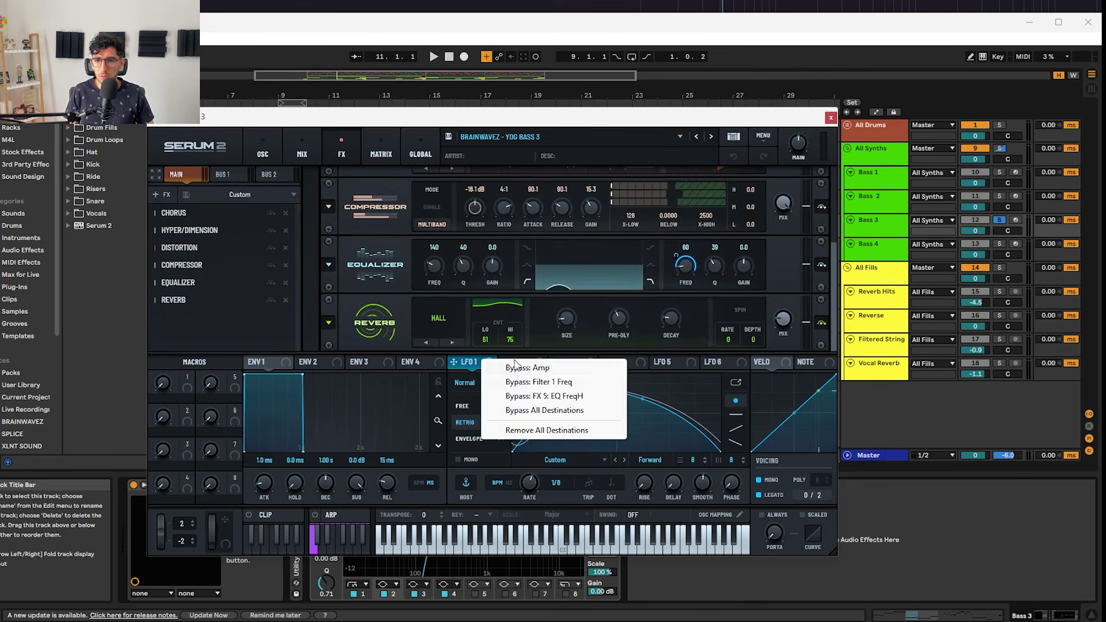
Play the Bass 3 clip while viewing the patch's oscillators and mixer levels
left_click(256, 145)
left_click_drag(484, 120, 547, 102)
key("space")
left_click(371, 134)
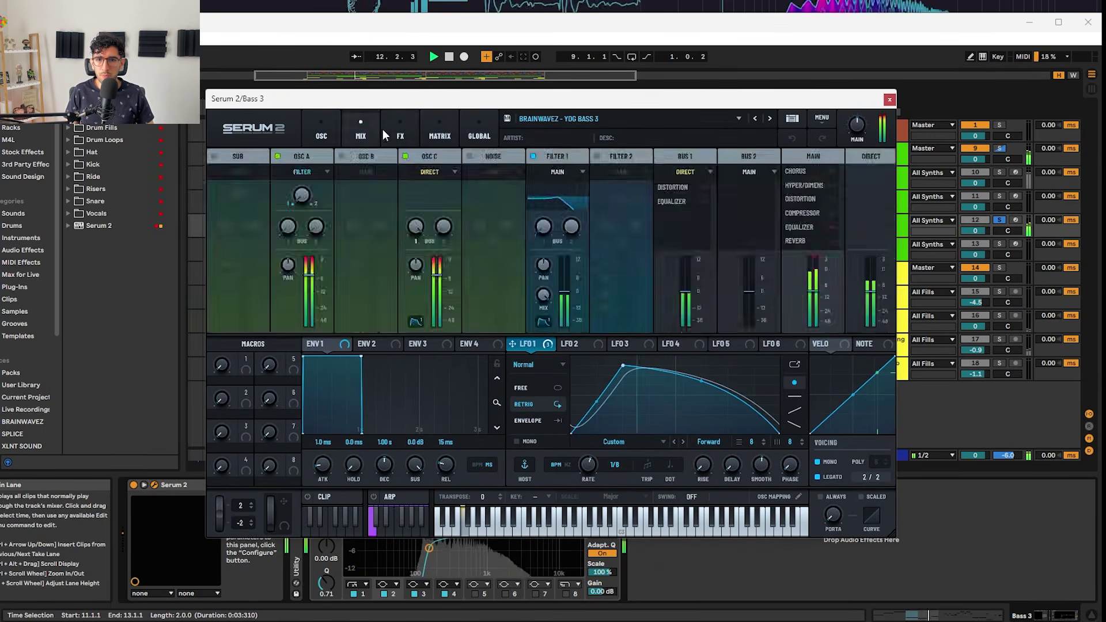
Bypass all six main effects of the Bass 3 patch, from Chorus through Reverb
left_click(398, 133)
left_click(329, 195)
left_click(329, 230)
left_click(330, 246)
left_click(330, 264)
left_click(331, 281)
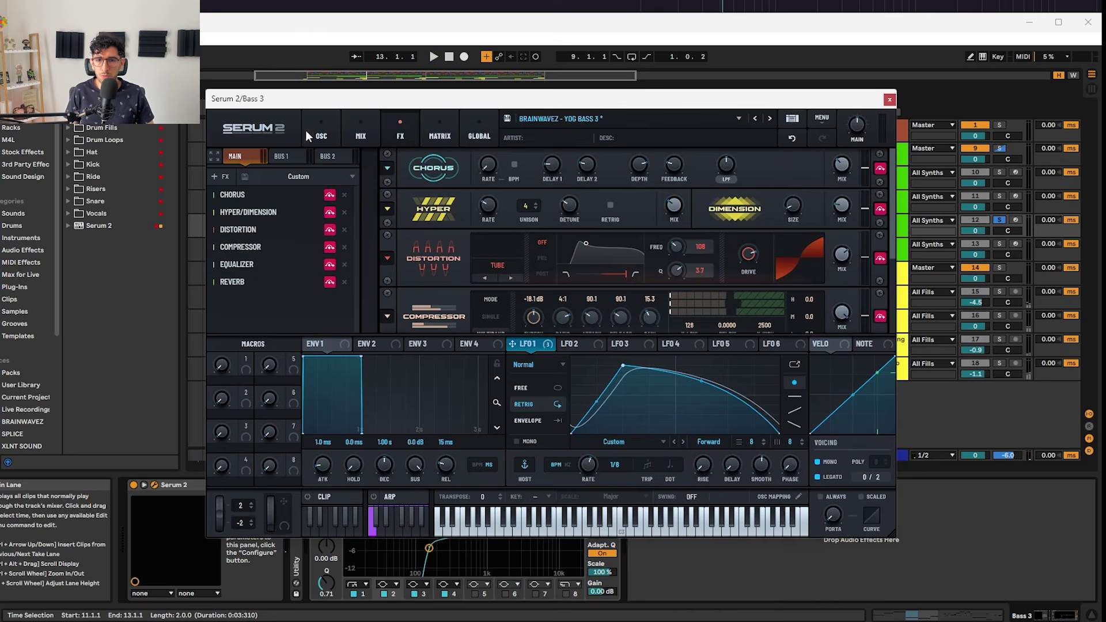
Audition the dry Bass 3 sound while viewing its oscillators, mixer and bypassed effects, then stop playback
key("space")
left_click(332, 132)
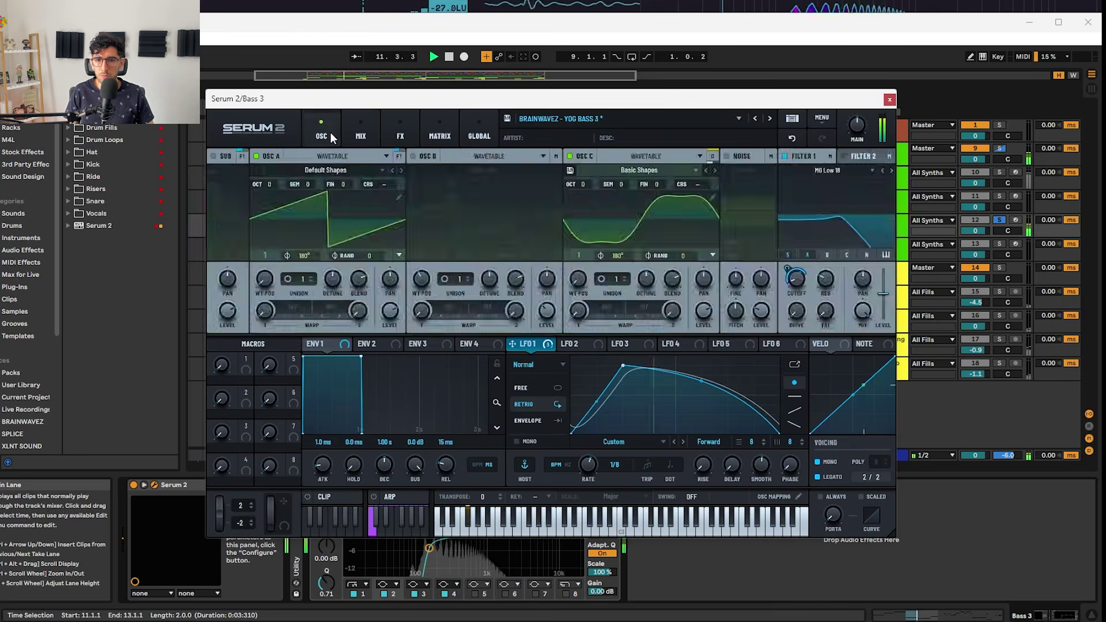
left_click(362, 122)
left_click(402, 118)
key("space")
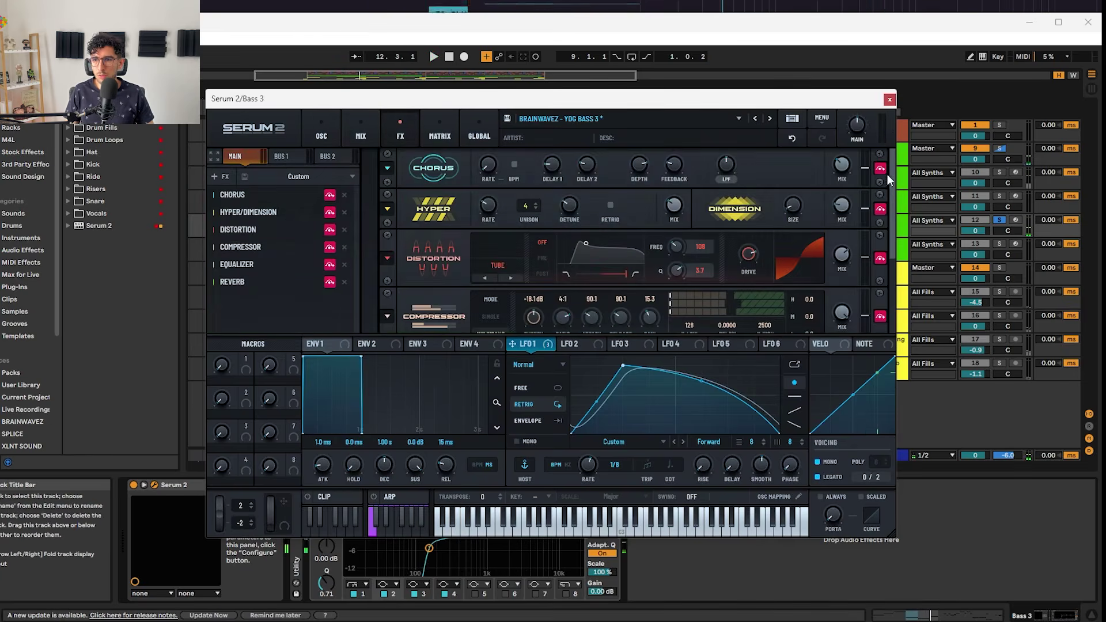
Re-enable Chorus and Hyper/Dimension on Bass 3 one at a time, auditioning the clip with each
key("space")
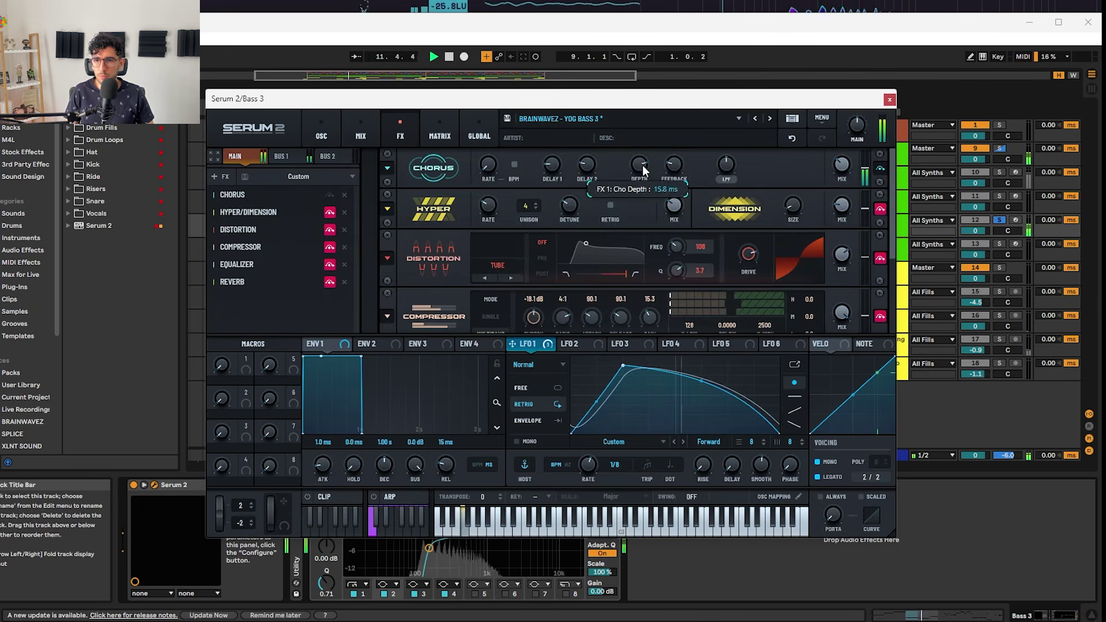
key("space")
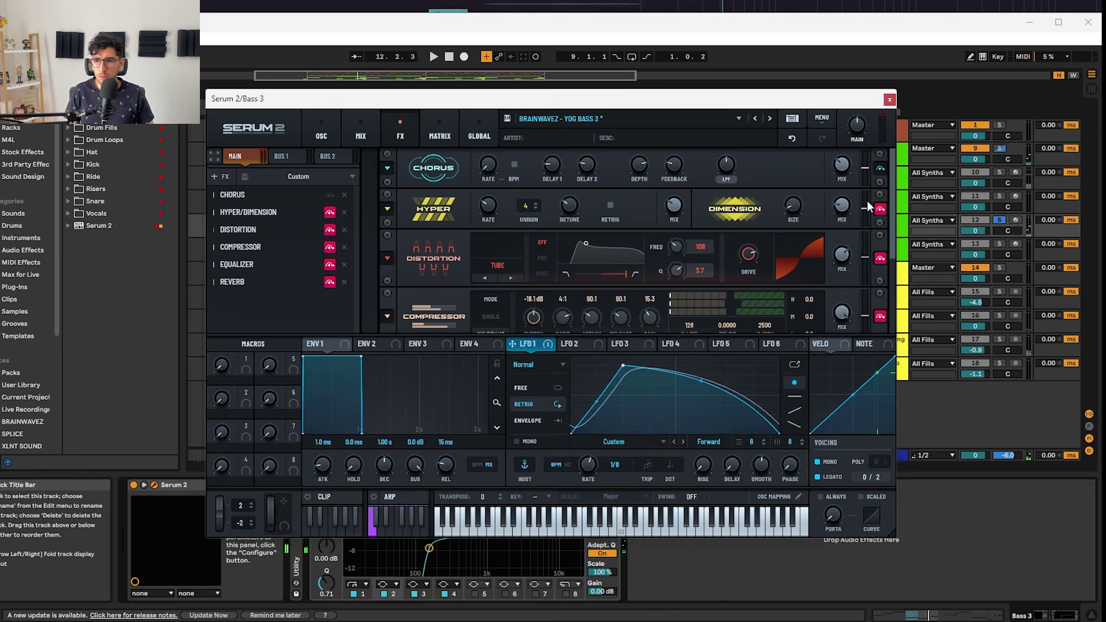
key("space")
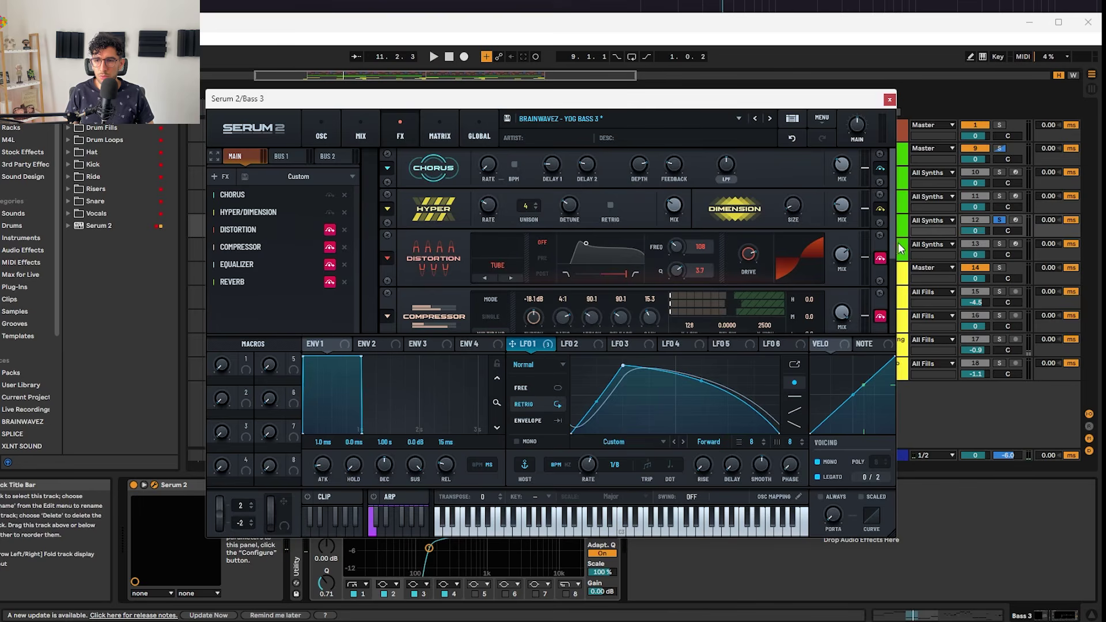
Re-enable Distortion, Compressor, Equalizer and Reverb on Bass 3 one after another during playback
scroll(893, 240, "down", 1)
key("space")
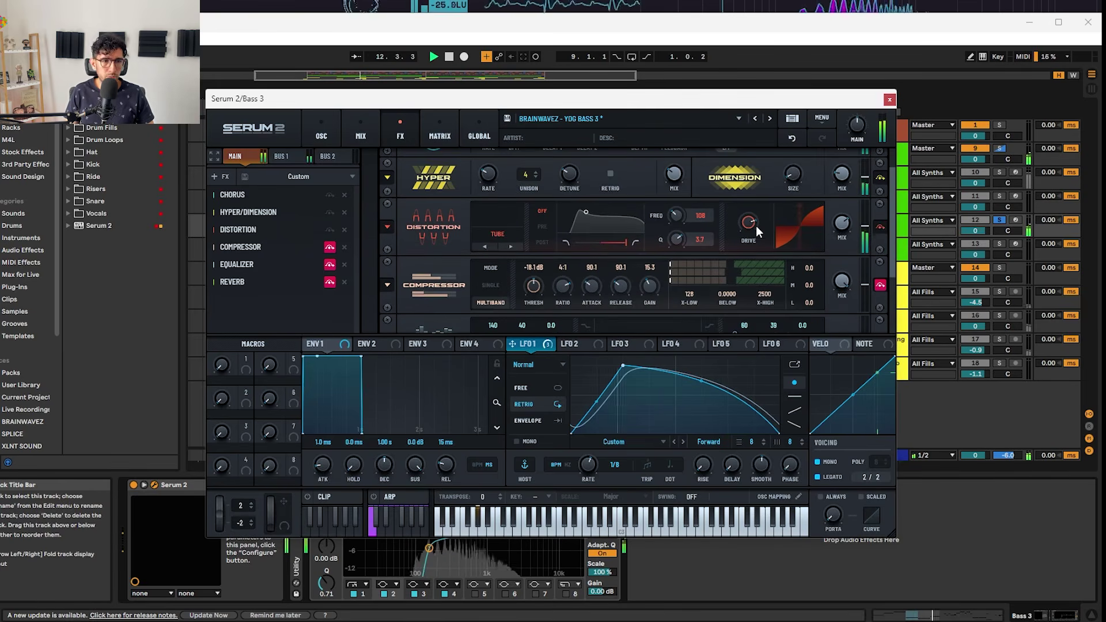
scroll(879, 226, "down", 1)
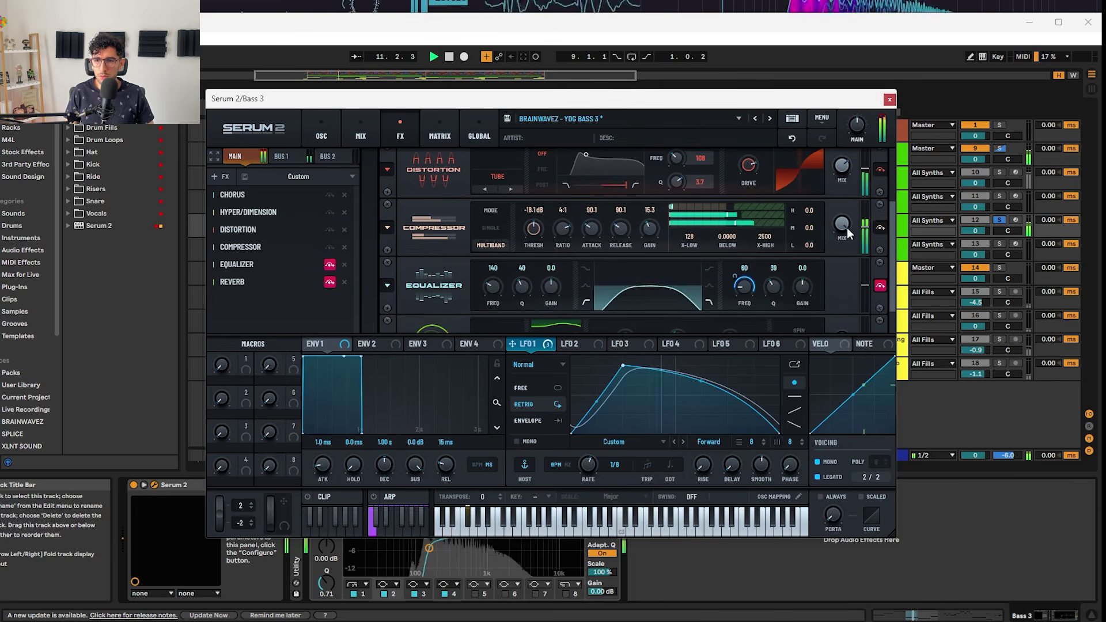
scroll(871, 293, "down", 1)
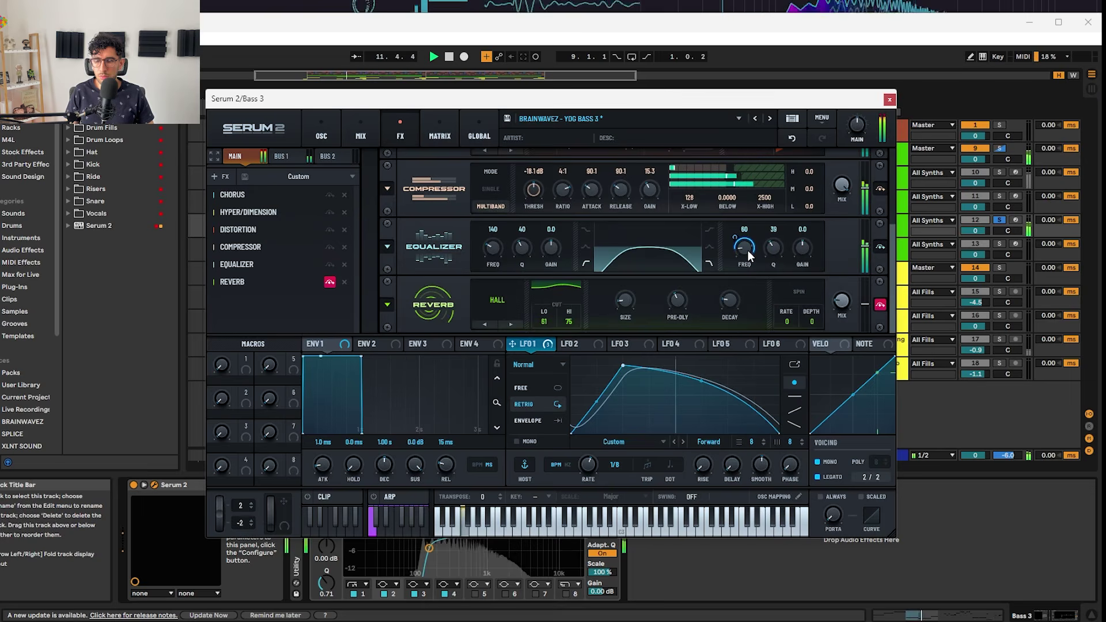
left_click(880, 304)
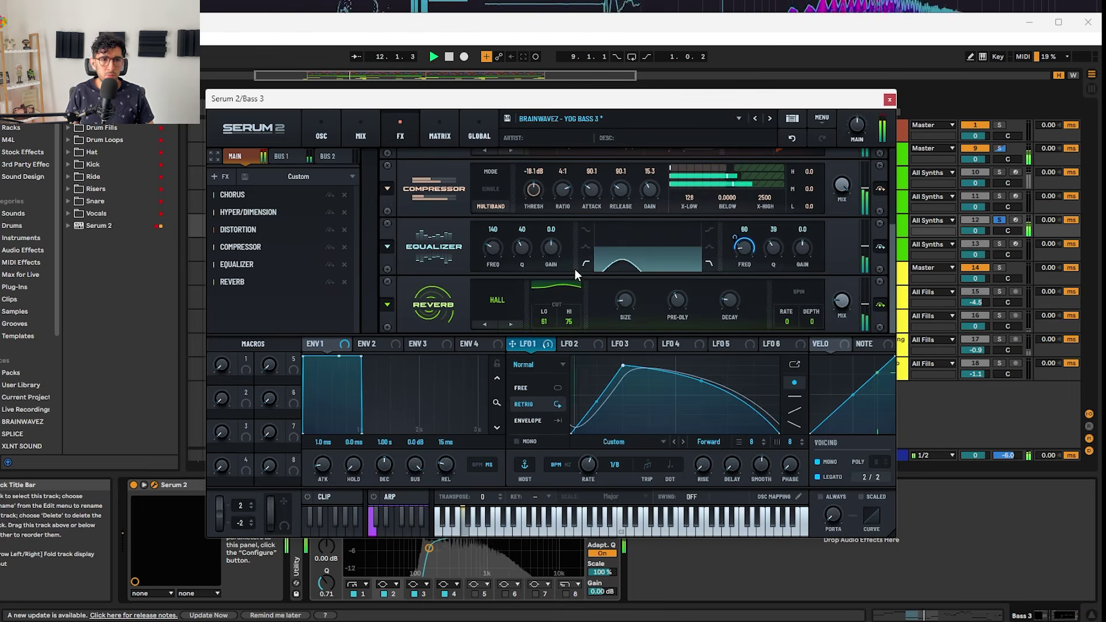
Close the Bass 3 synth window, then select and audition the Bass 4 clip at bar 17
left_click(889, 99)
left_click(497, 246)
key("space")
key("space")
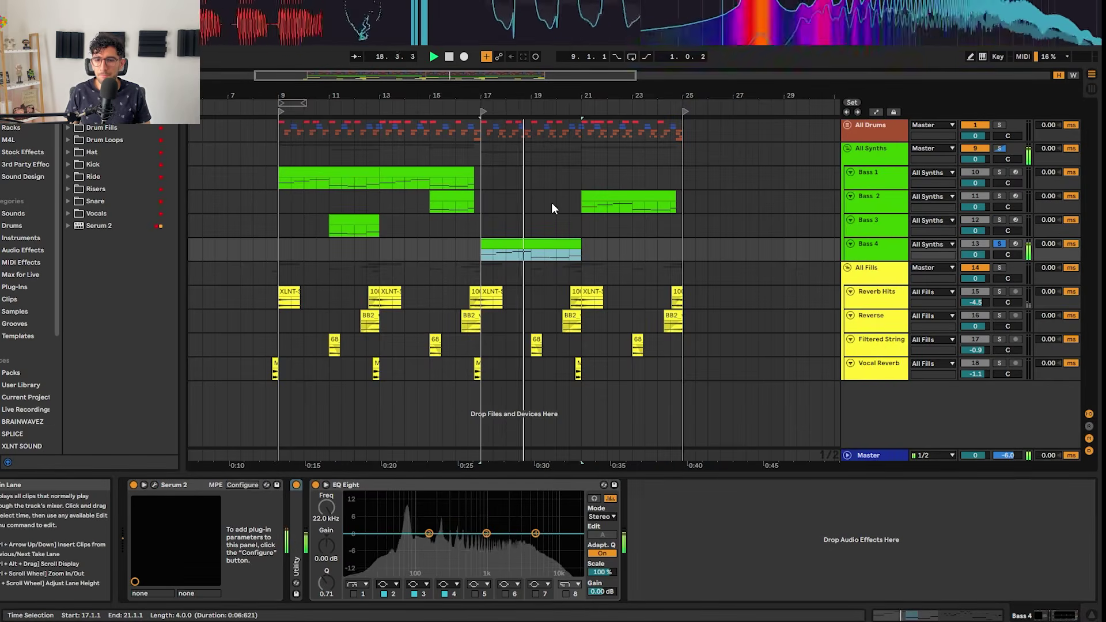
key("space")
Open the Serum 2 instrument on Bass 4 and inspect oscillator A's Soft Sat warp setting
left_click(154, 485)
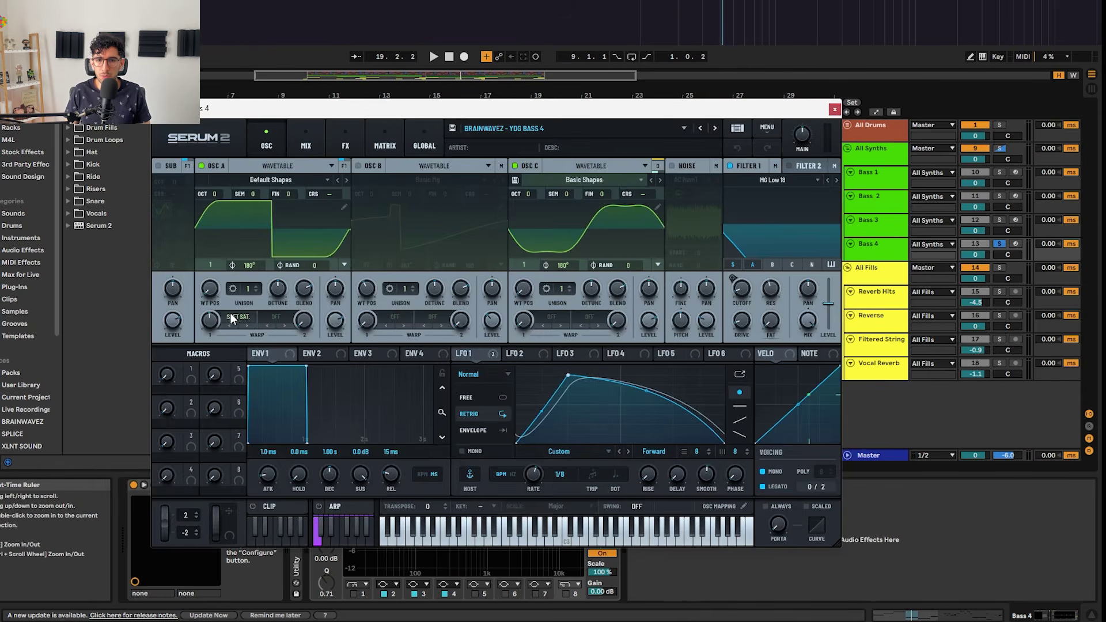
left_click(230, 319)
left_click(211, 322)
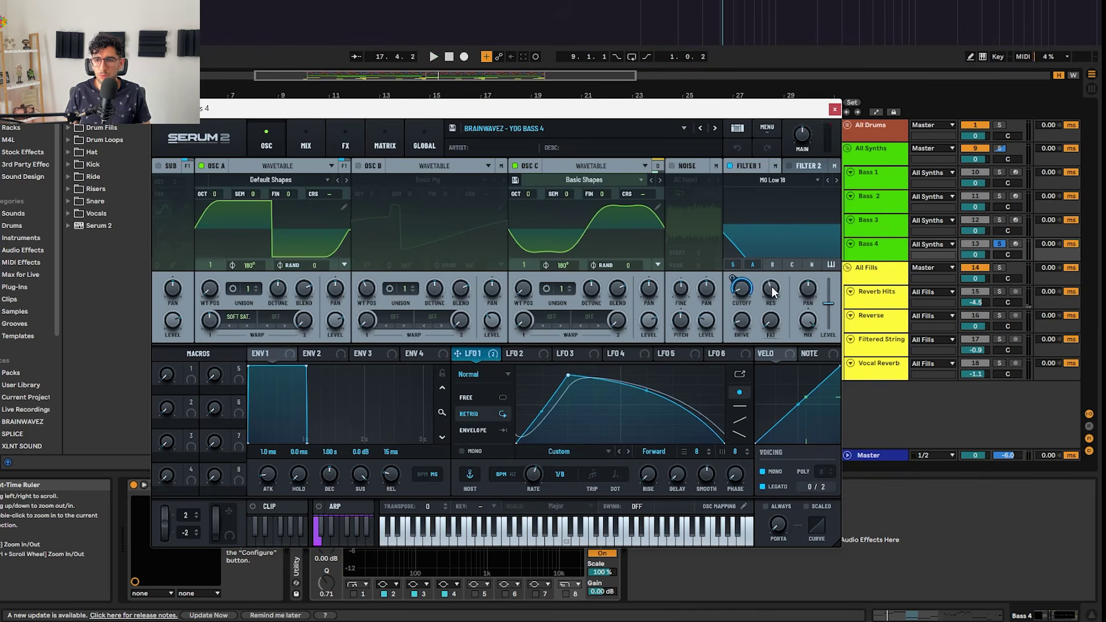
Adjust Filter 1's resonance on Bass 4 to about 44% and audition the clip
left_click_drag(772, 292, 786, 247)
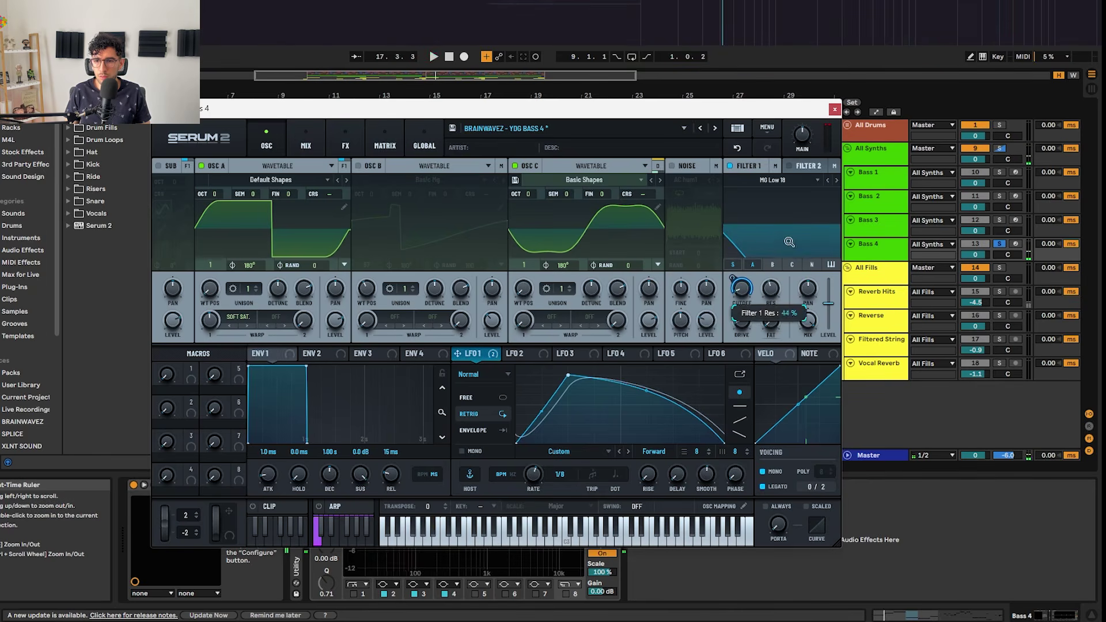
key("space")
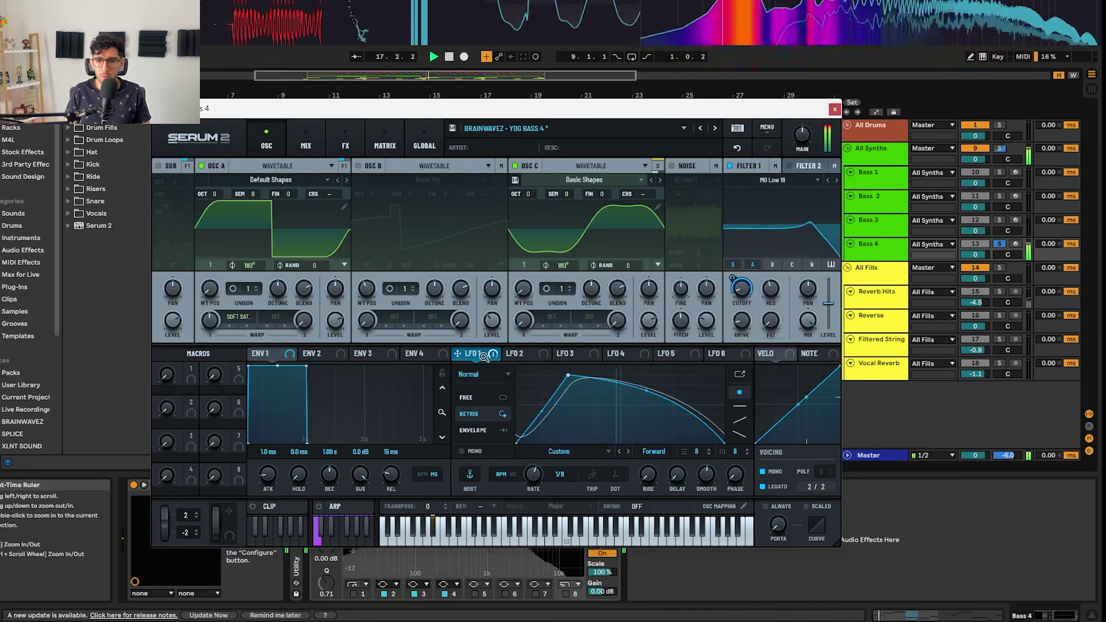
key("space")
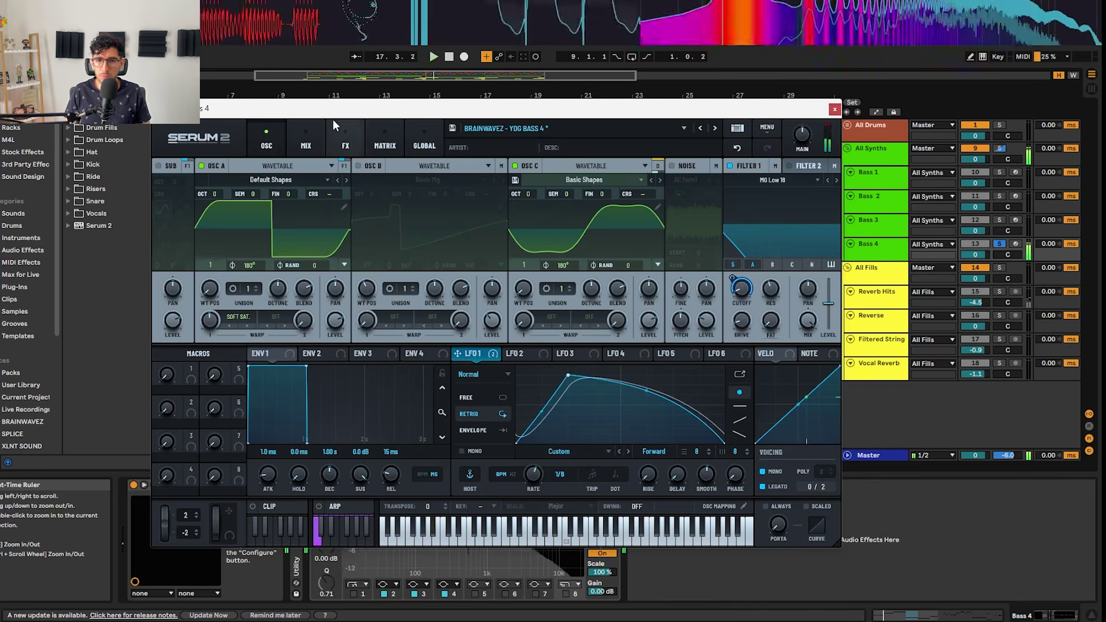
Bypass all five main effects of the Bass 4 patch and play the clip dry
left_click(343, 145)
left_click(275, 221)
left_click(274, 205)
left_click(274, 239)
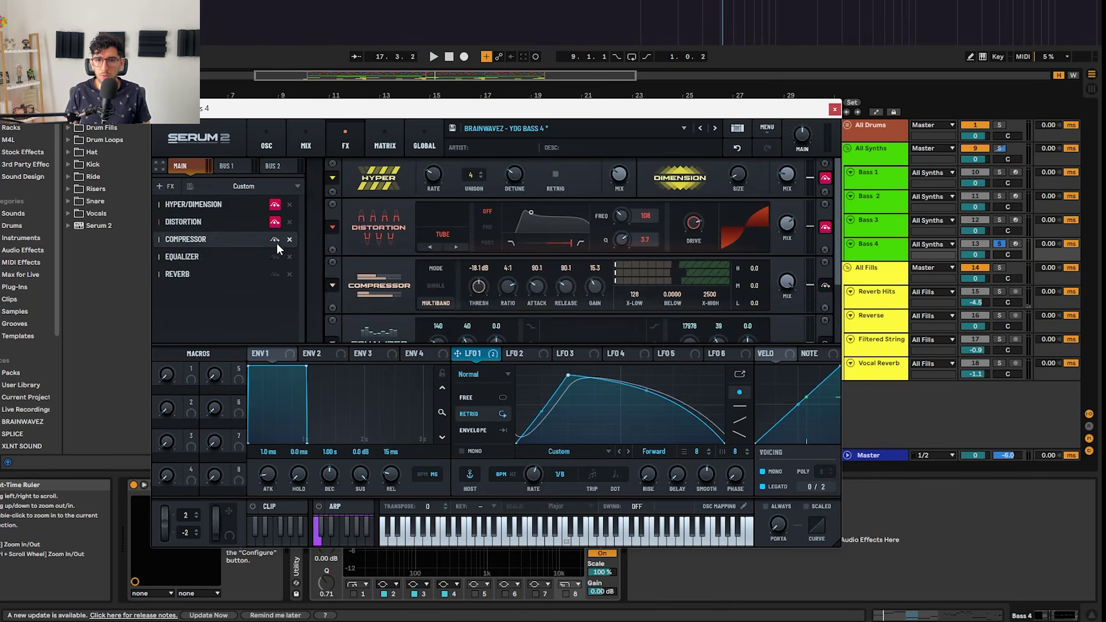
left_click(274, 256)
left_click(275, 273)
key("space")
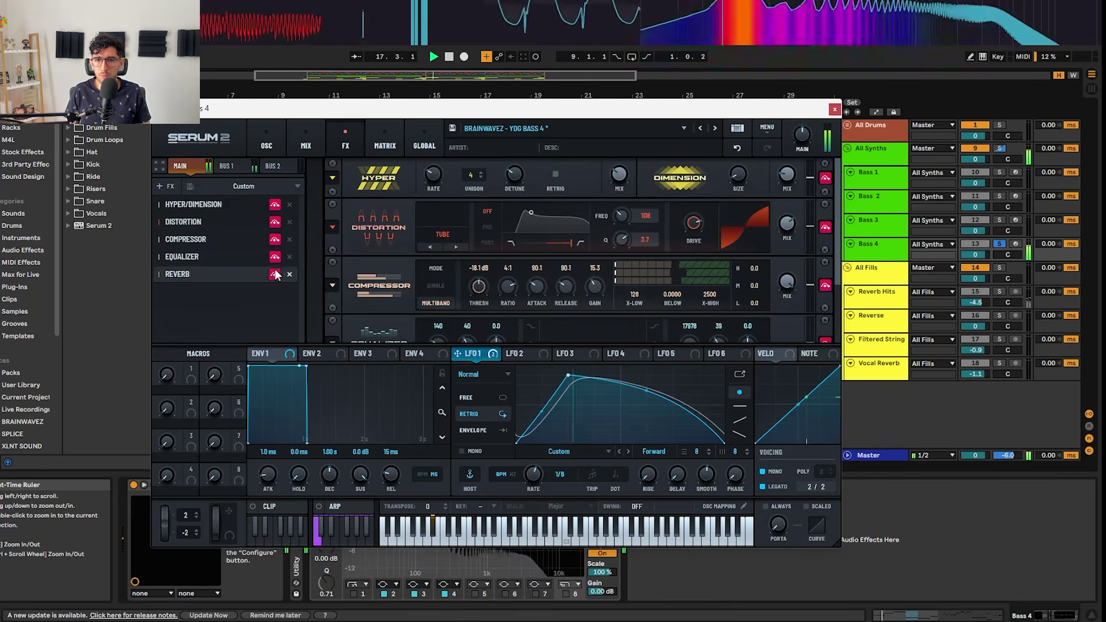
Restore the removed Hyper/Dimension effect on Bass 4, switch it on and audition the clip
left_click(287, 205)
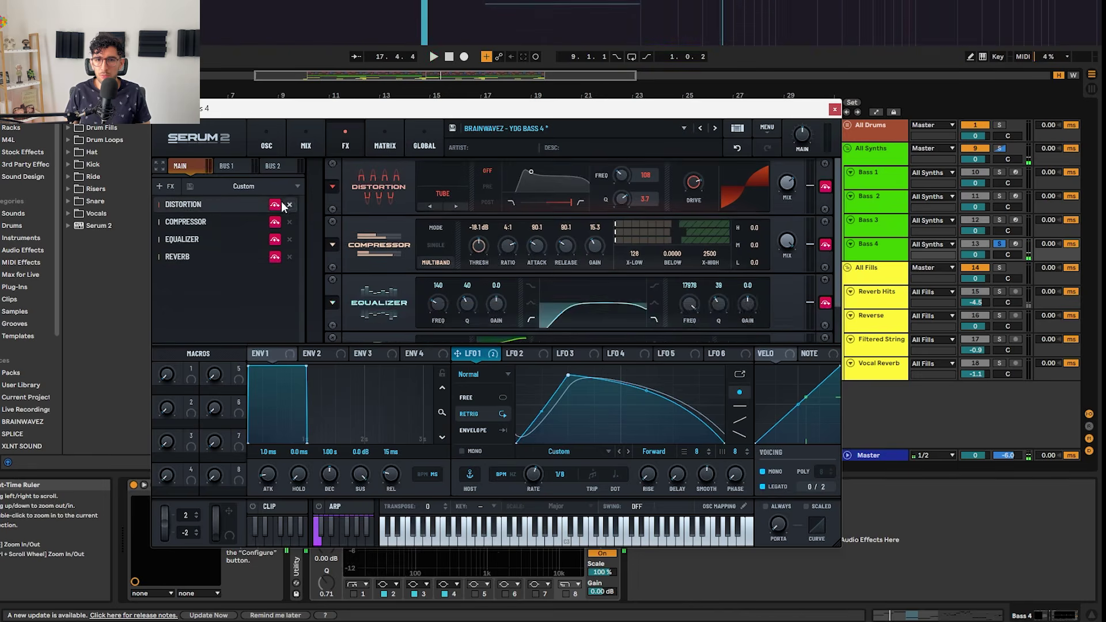
key("ctrl+z")
key("space")
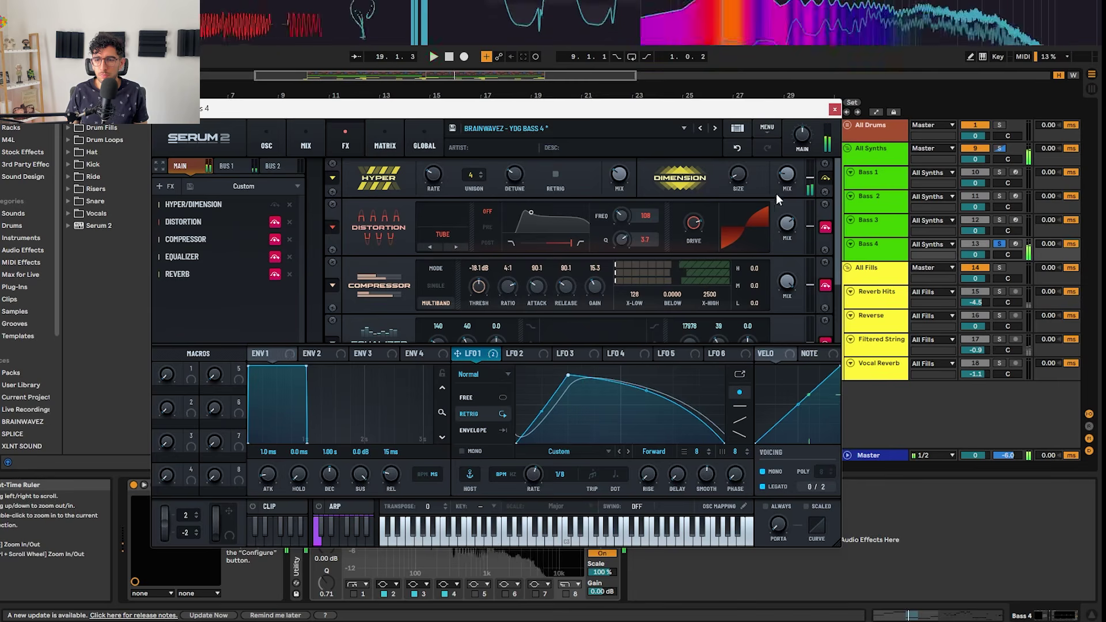
Re-enable Distortion and Compressor on Bass 4 one at a time, auditioning the clip with each
left_click(825, 227)
key("space")
key("space")
left_click(826, 285)
key("space")
scroll(831, 270, "down", 2)
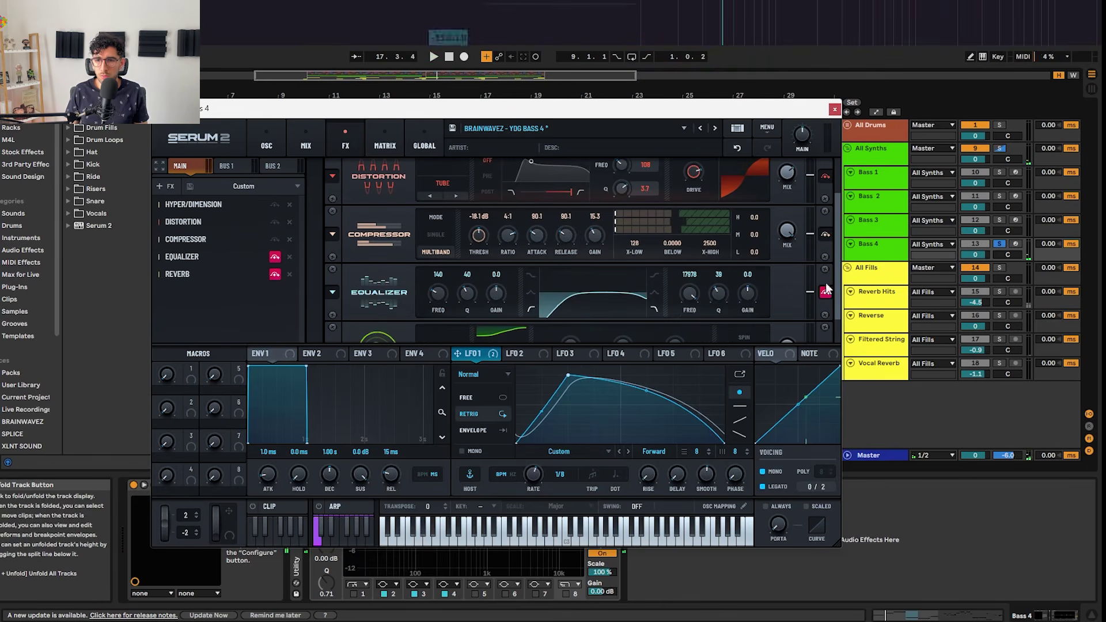
key("space")
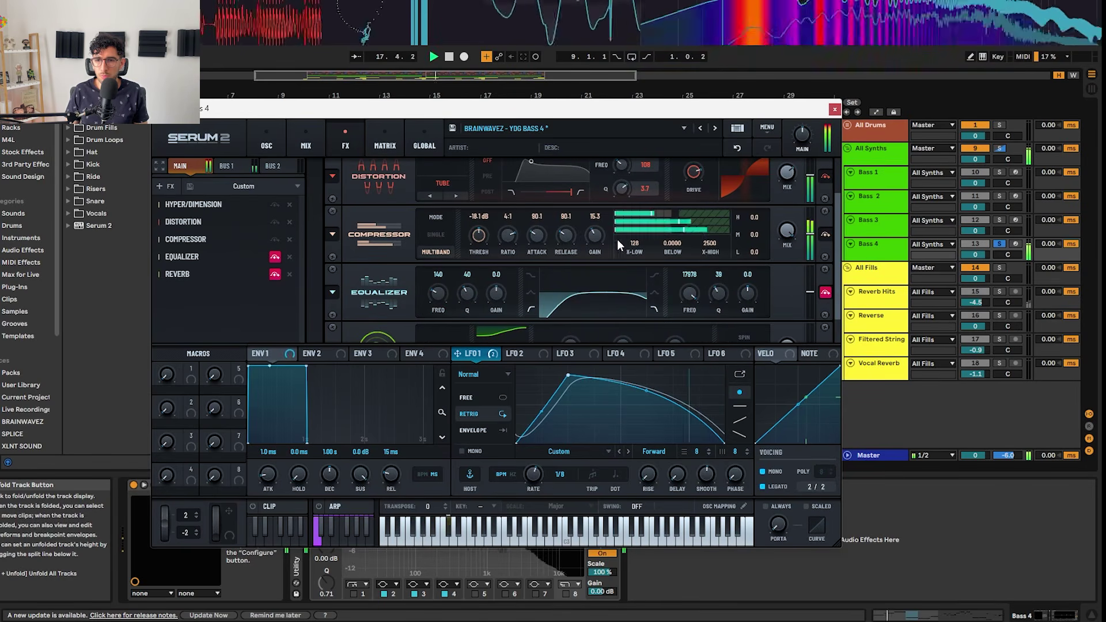
Re-enable Equalizer and Reverb on Bass 4, play the clip with the full chain and return to the oscillator view
left_click(826, 292)
scroll(831, 305, "down", 2)
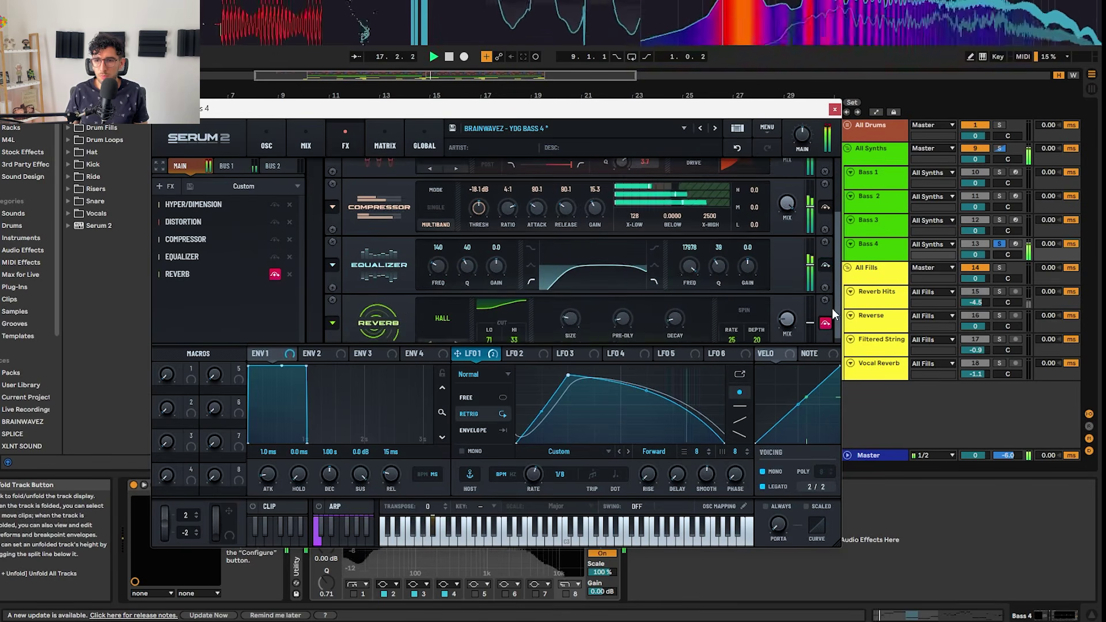
scroll(835, 331, "down", 1)
left_click(824, 313)
key("space")
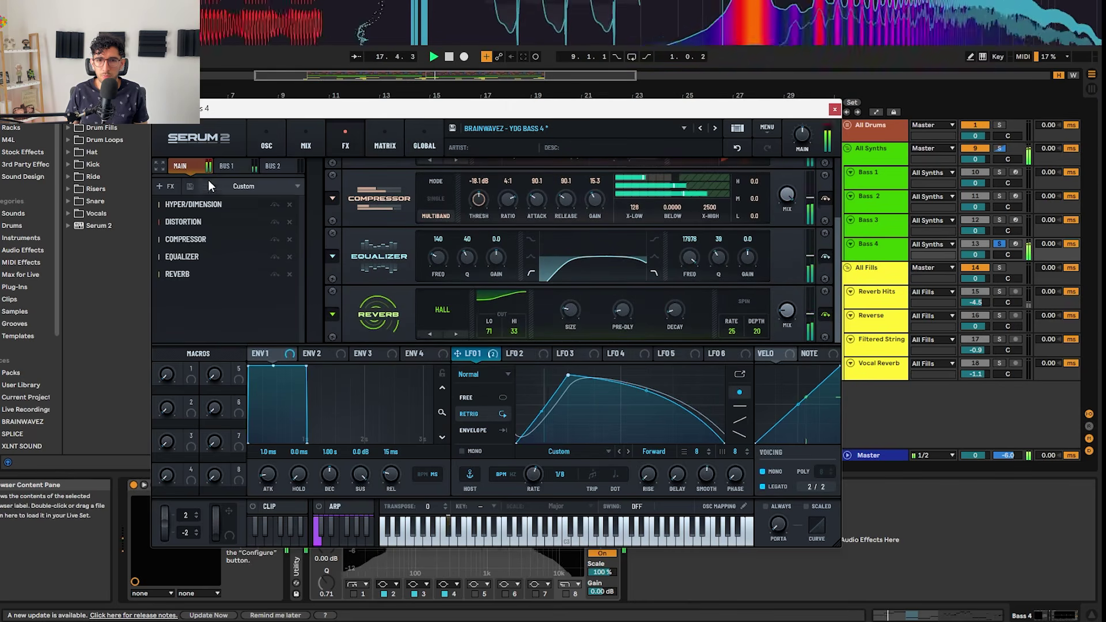
left_click(272, 143)
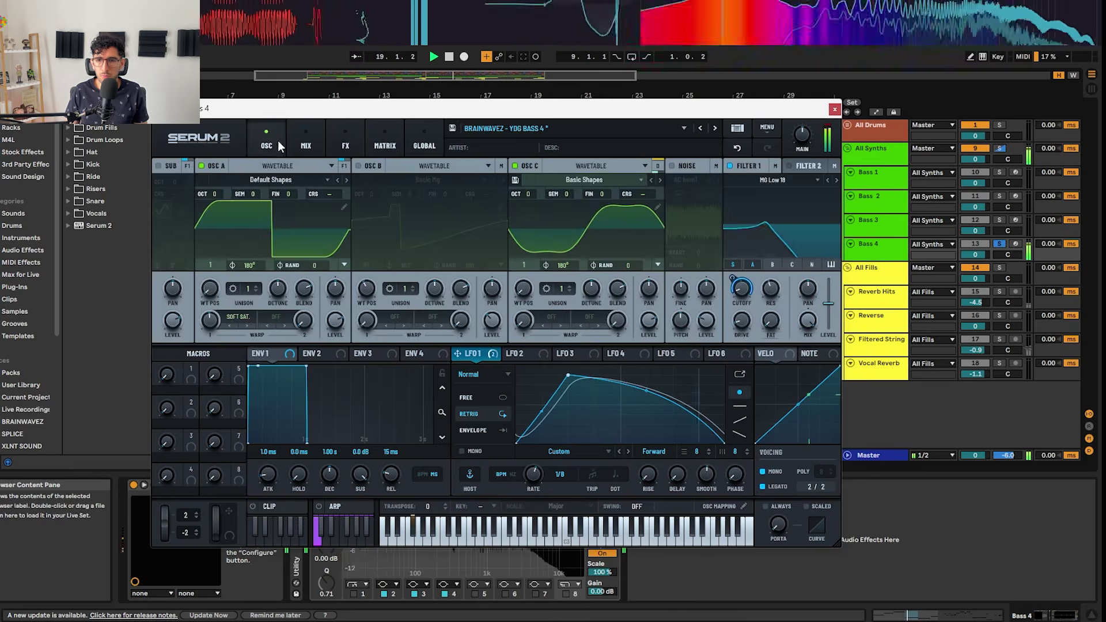
Audition Bass 4 with Filter 1 (MG Low 18) bypassed, switch the filter back on and play the clip again
left_click(370, 130)
left_click(282, 143)
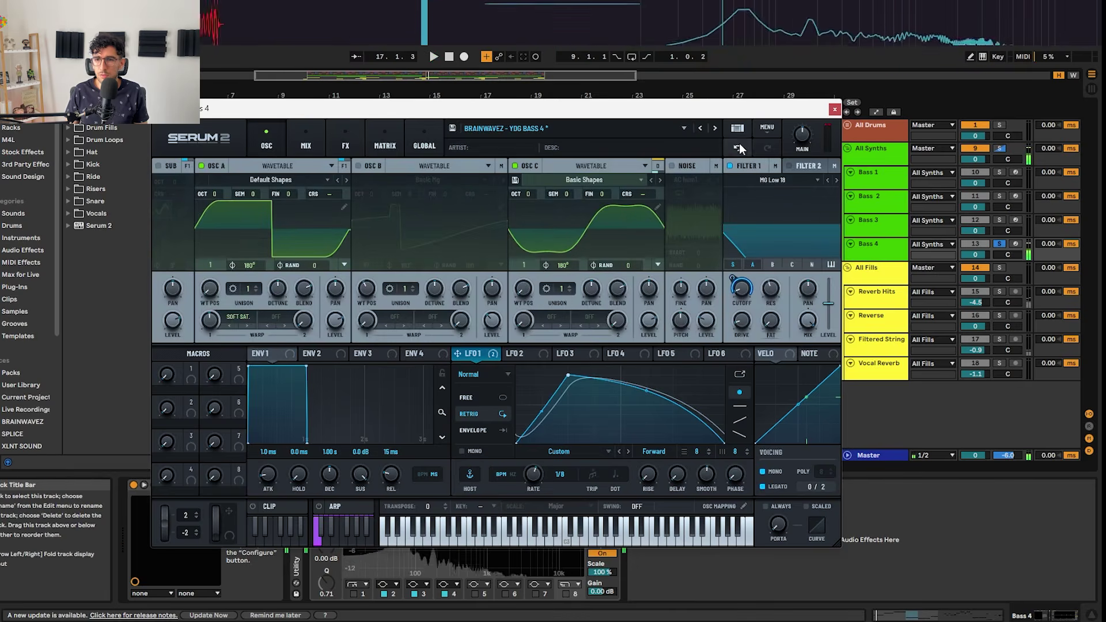
left_click(730, 166)
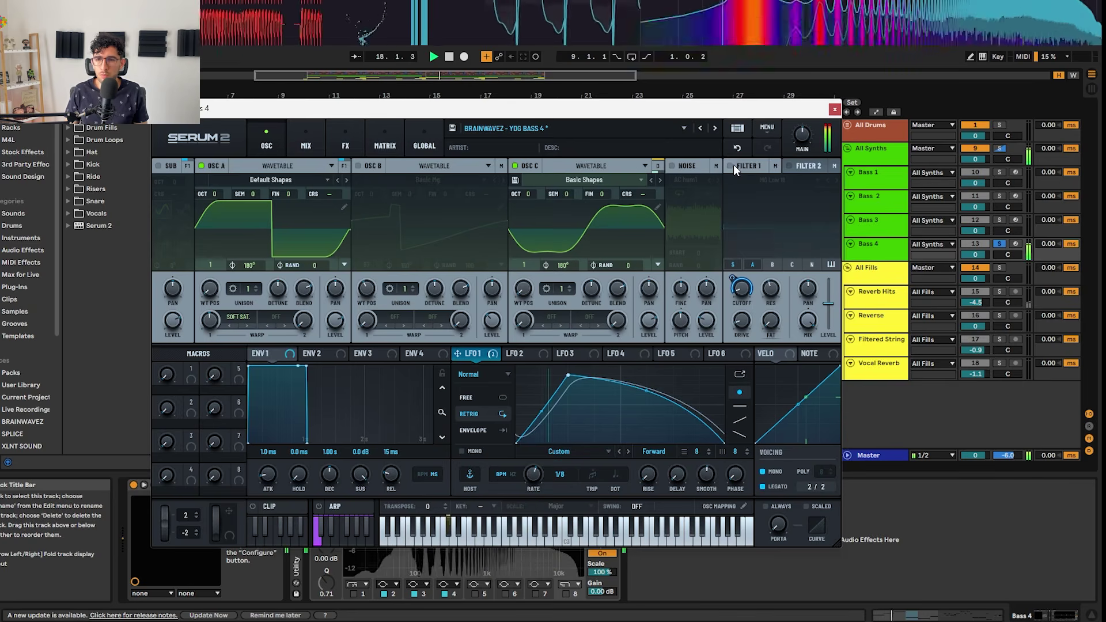
left_click(730, 166)
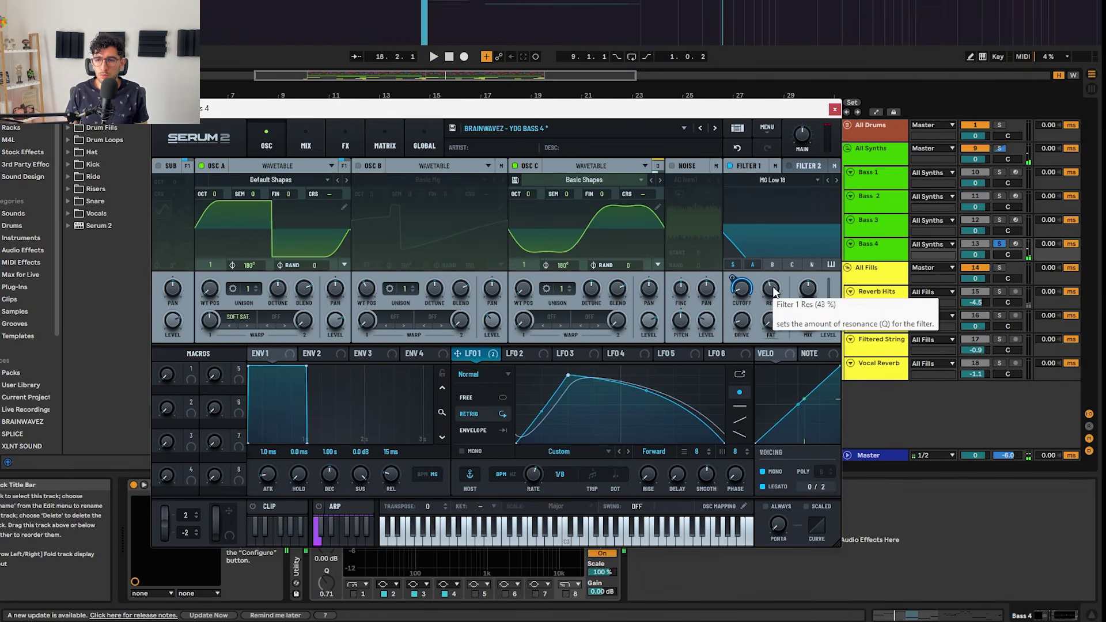
key("space")
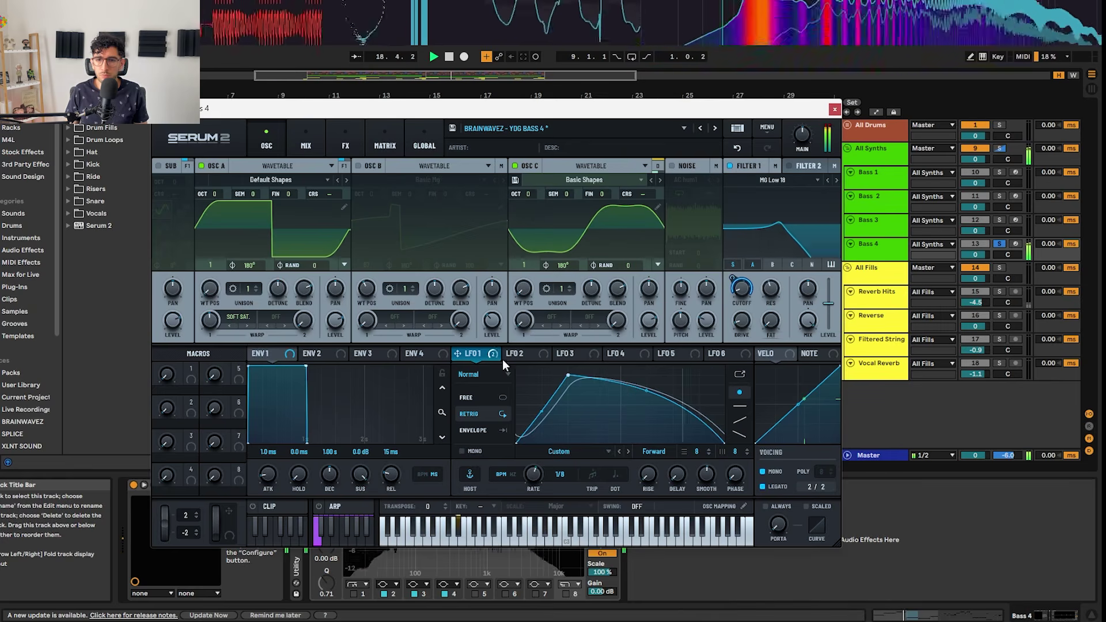
Check the modulation destinations of LFO 1 on Bass 4, then close the synth and unsolo the track
key("space")
right_click(473, 354)
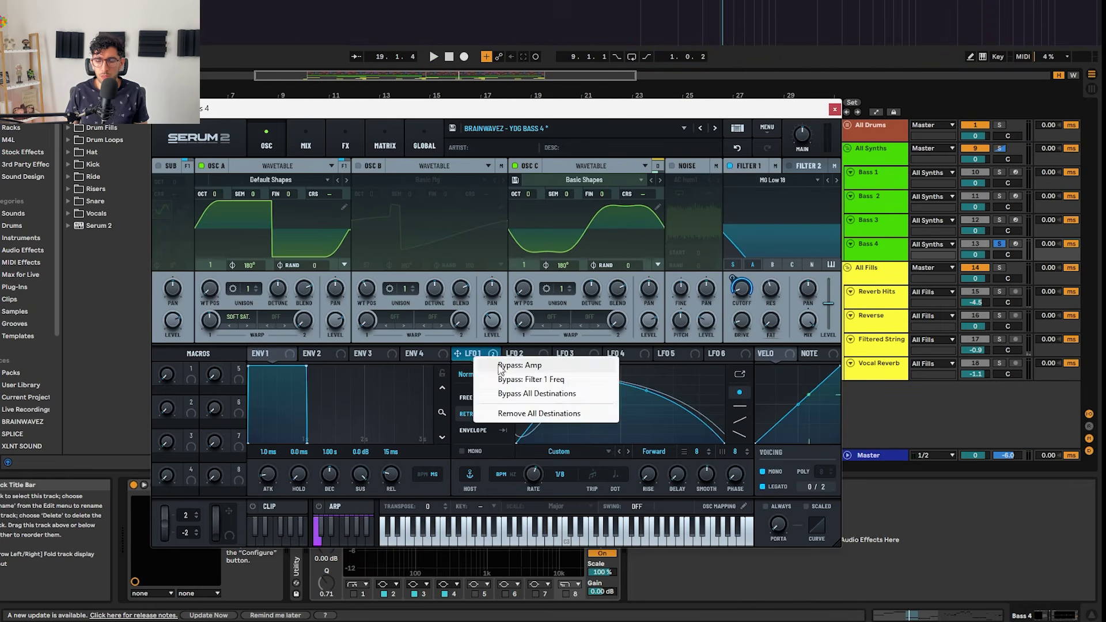
left_click(383, 145)
key("space")
key("space")
left_click(834, 110)
key("s")
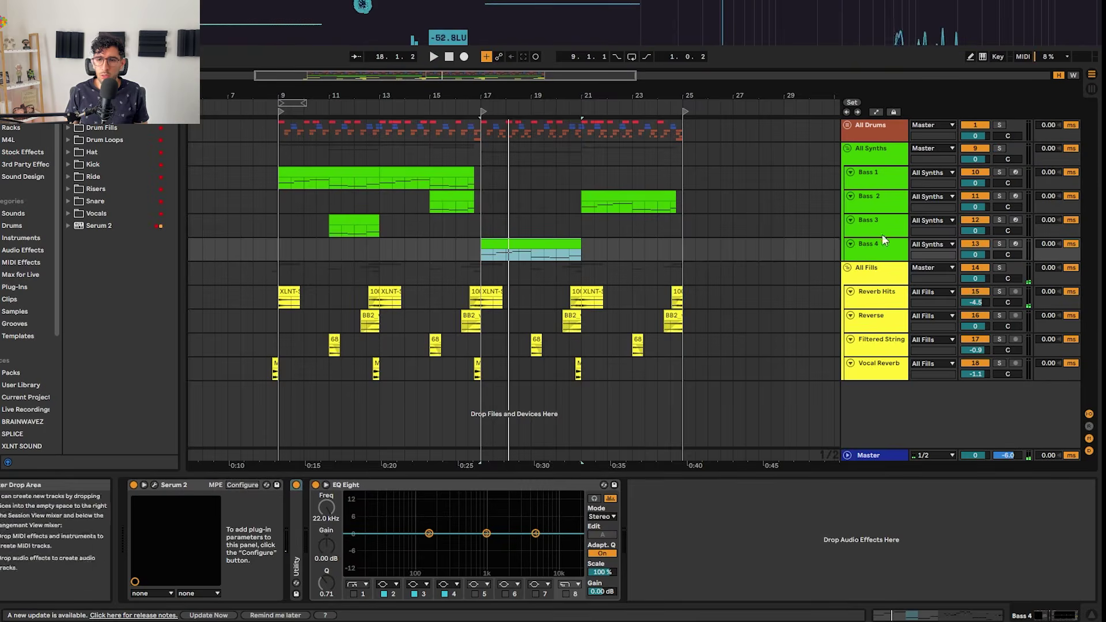
Select the four fill tracks from Reverb Hits to Vocal Reverb and enlarge their lanes together
left_click(889, 306)
left_click(883, 378, "shift")
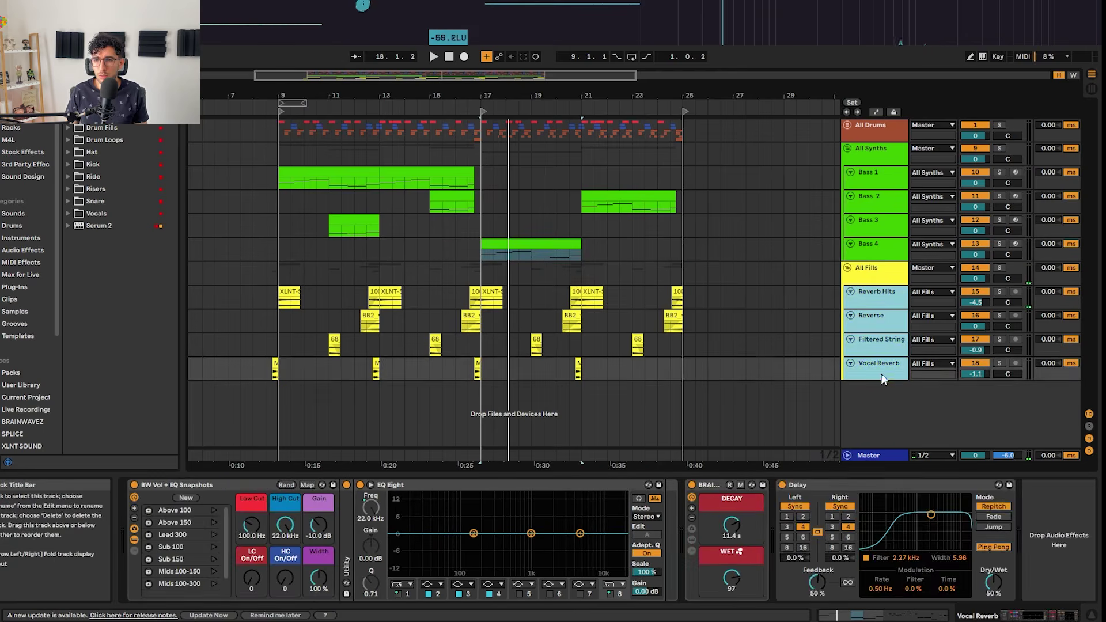
left_click_drag(881, 310, 881, 342)
Solo the Reverb Hits track and play its first vocal phrase clip at bar 9
left_click(239, 306)
scroll(292, 296, "up", 3)
left_click(285, 289)
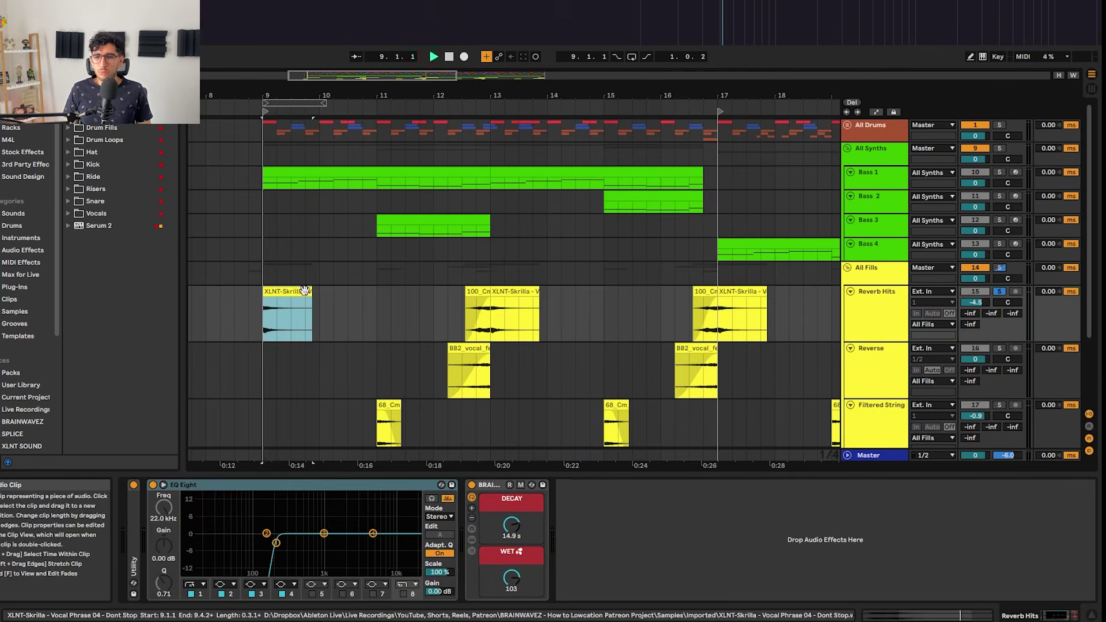
key("space")
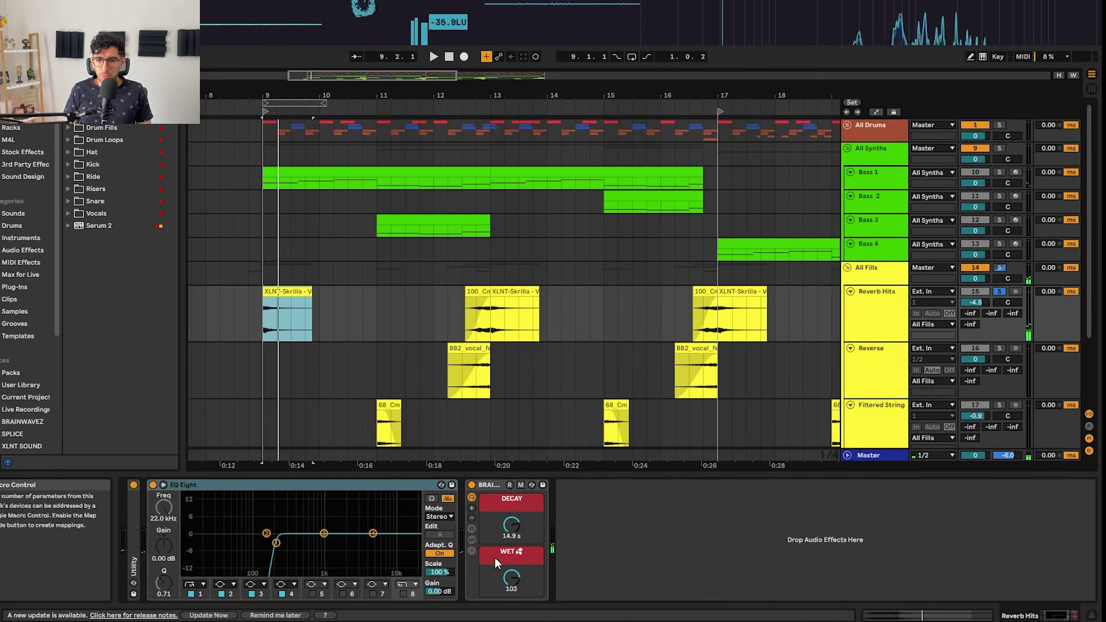
Unfold the reverb rack on Reverb Hits, examine the devices in its Wet chain while the clip plays, and fold the rack again
left_click(473, 551)
left_click(472, 540)
left_click(473, 539)
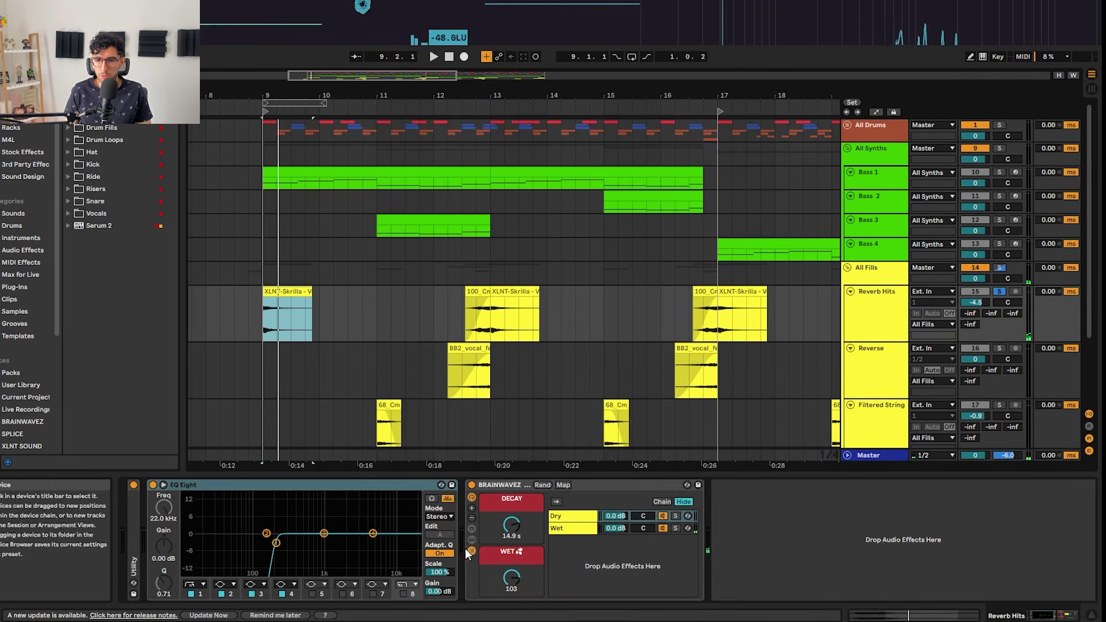
left_click(472, 529)
left_click(472, 529)
left_click(472, 540)
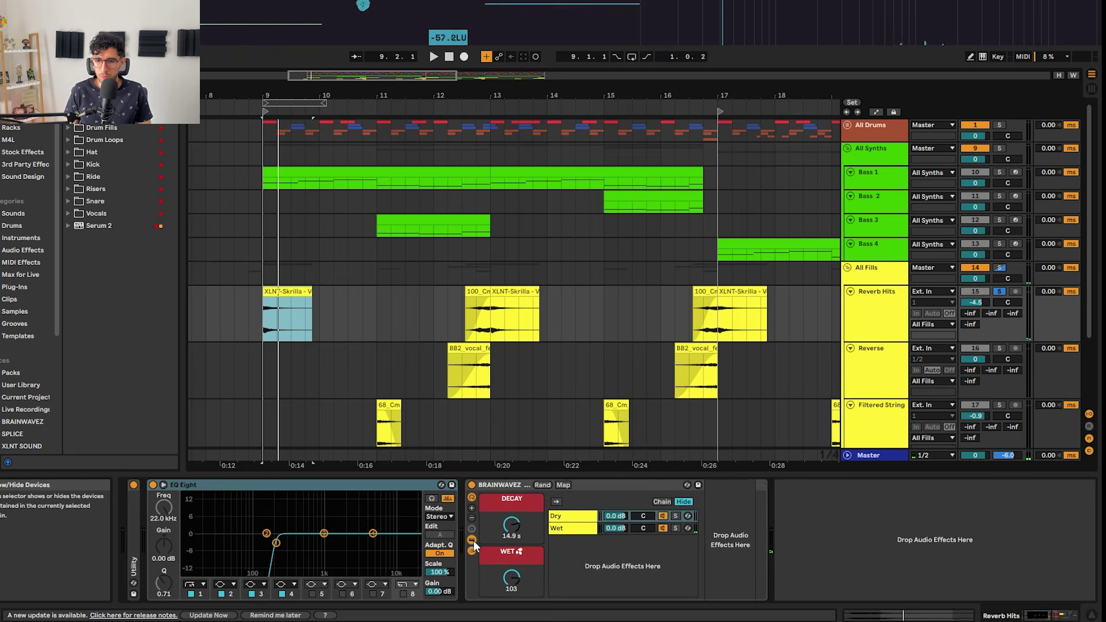
left_click(561, 528)
key("space")
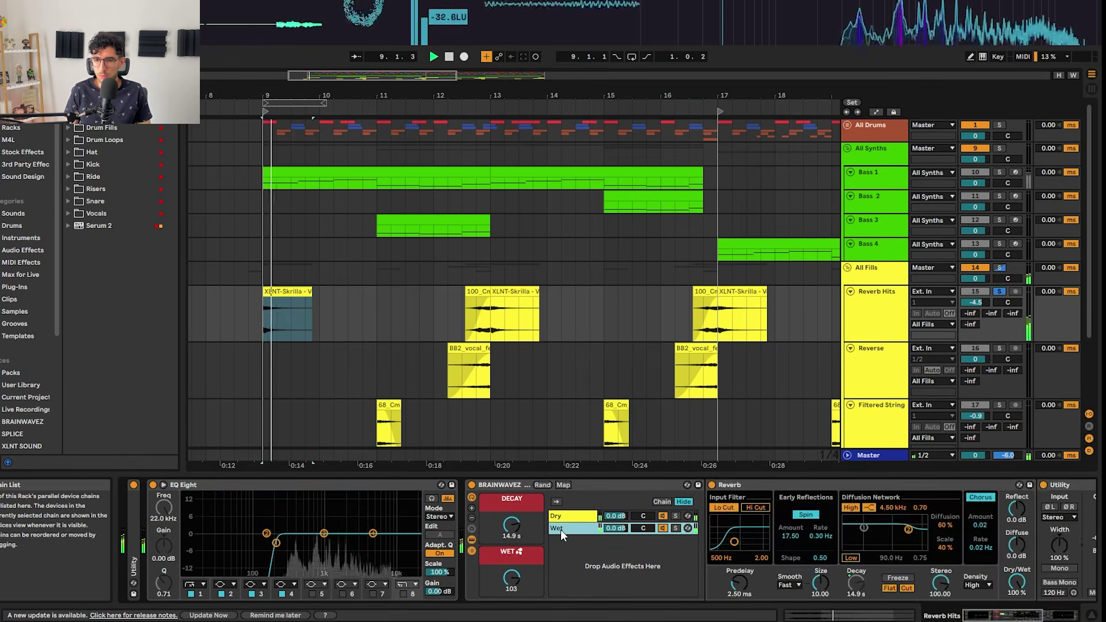
left_click(472, 549)
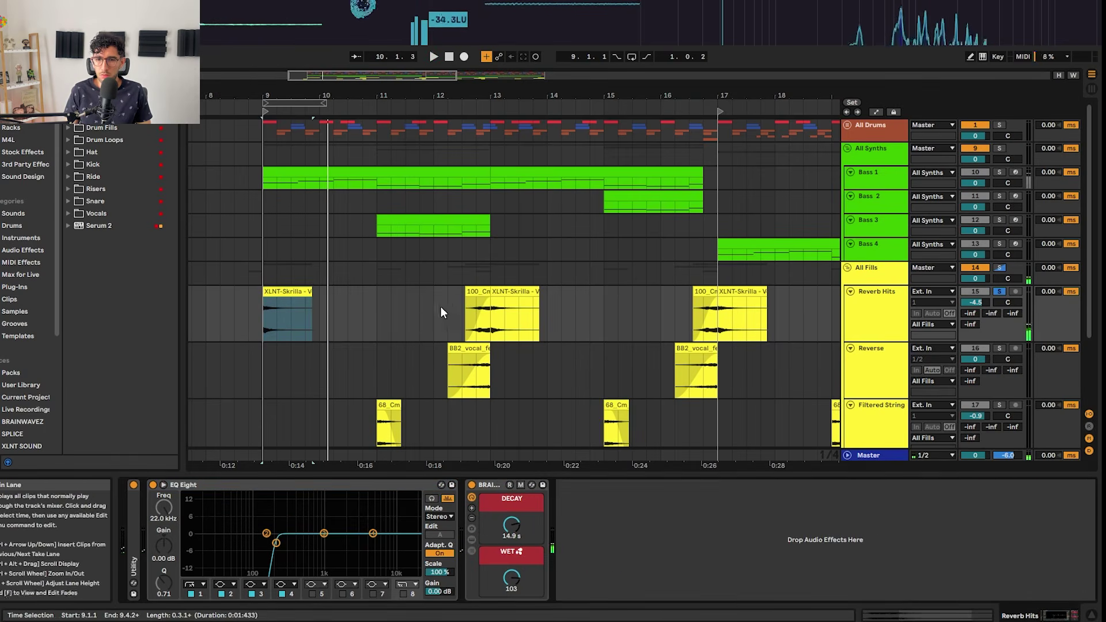
Audition the Reverb Hits clips around bar 13 and the reversed vocal clip on the Reverse track in solo
left_click(466, 308)
left_click(483, 303)
scroll(481, 299, "down", 2)
left_click(476, 299)
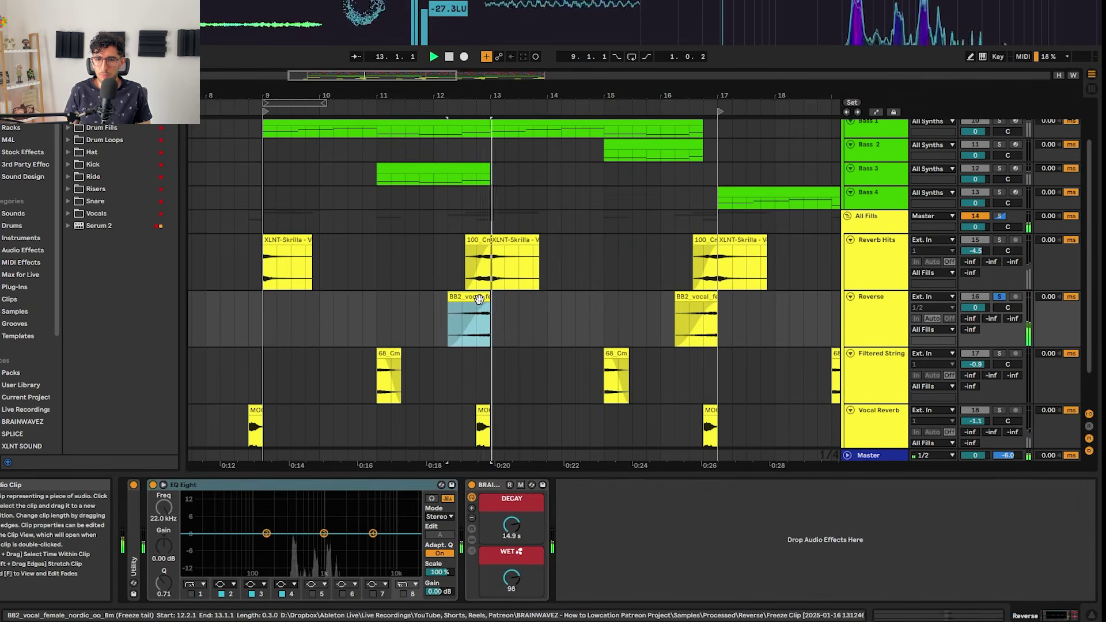
key("space")
scroll(406, 292, "down", 2)
Play the filtered string clip at bar 11 in solo
scroll(401, 292, "up", 3)
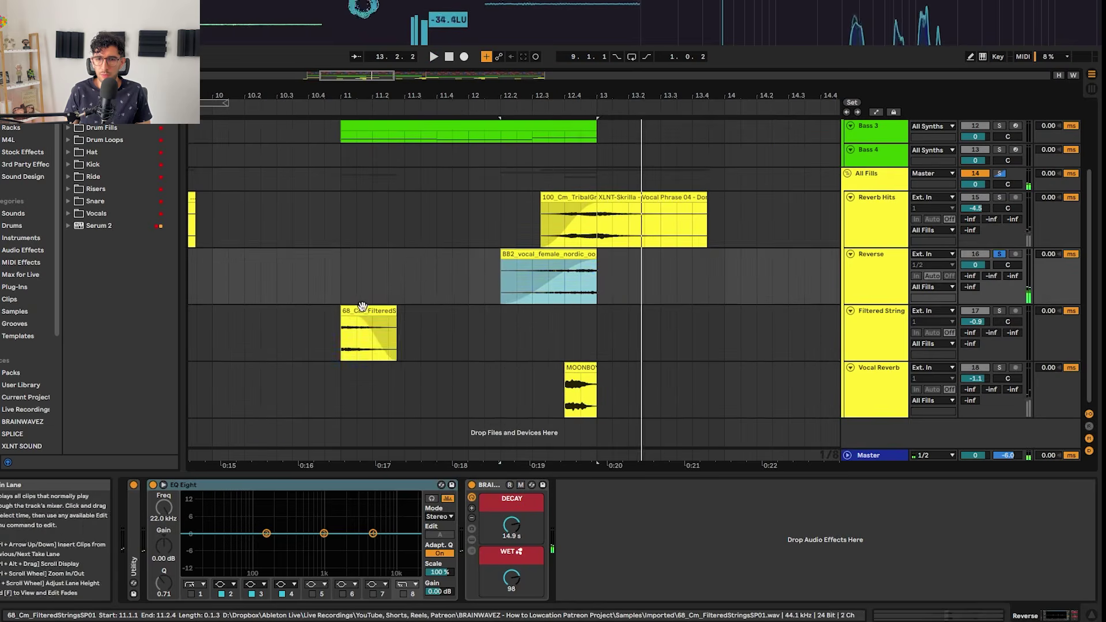
left_click(358, 306)
scroll(358, 306, "down", 3)
key("space")
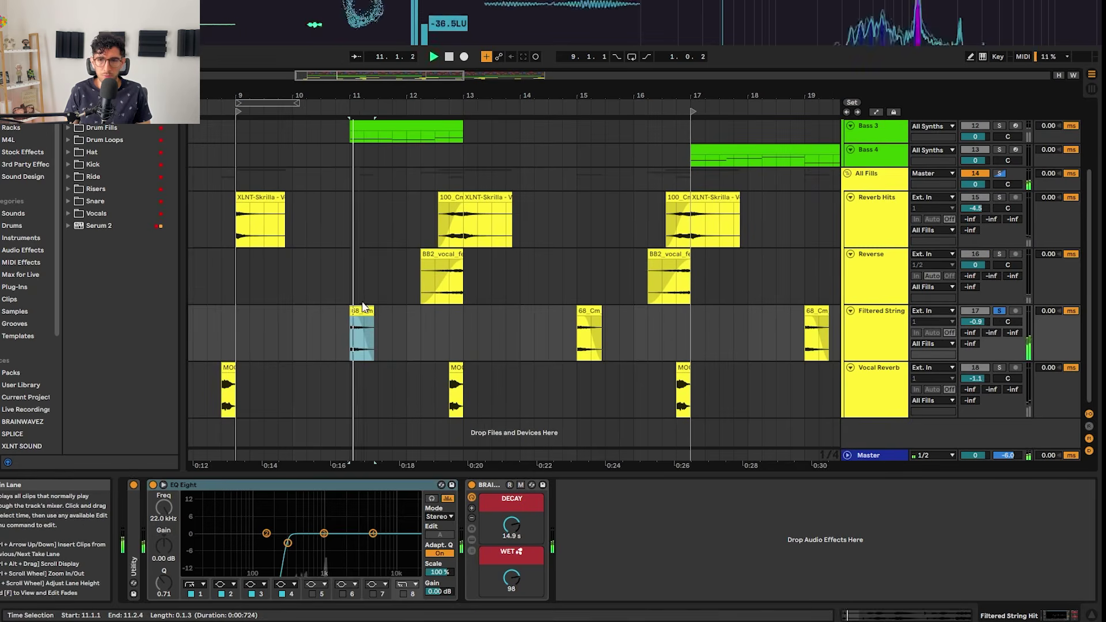
scroll(363, 305, "up", 5)
key("space")
scroll(365, 299, "down", 5)
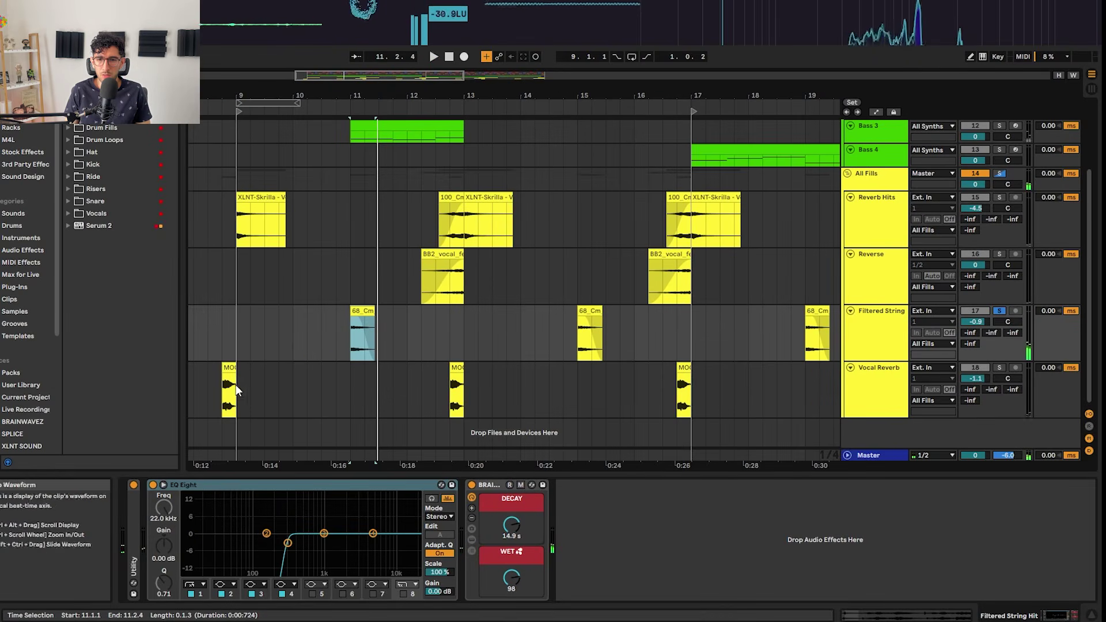
Solo the Vocal Reverb track and audition its vocal chant clips before bars 9, 13 and 17
left_click(225, 367)
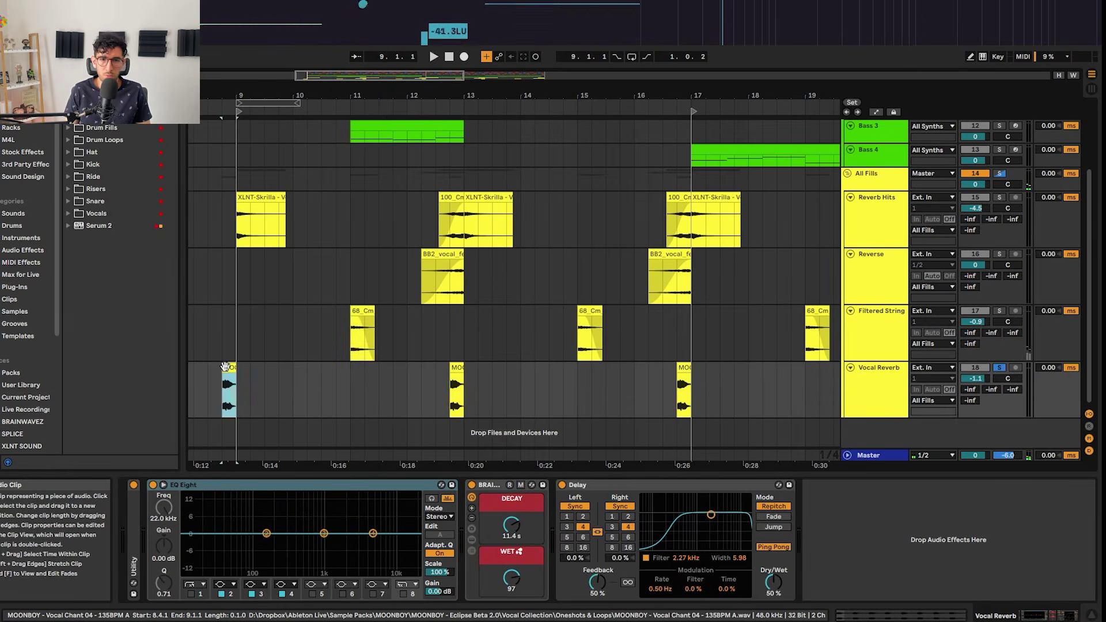
key("space")
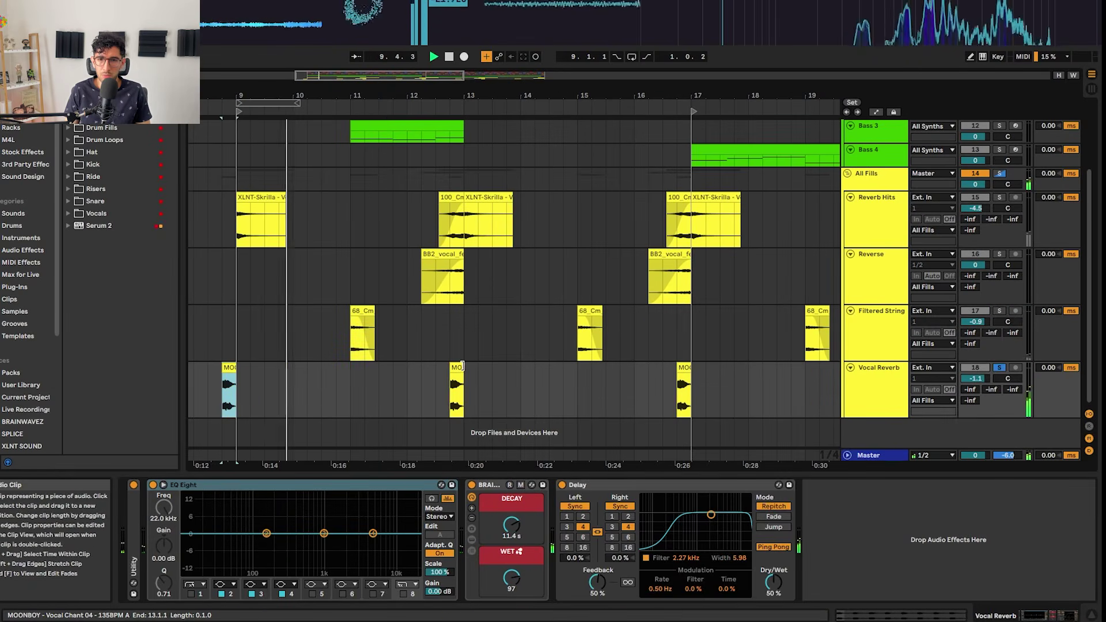
left_click(459, 377)
left_click(683, 377)
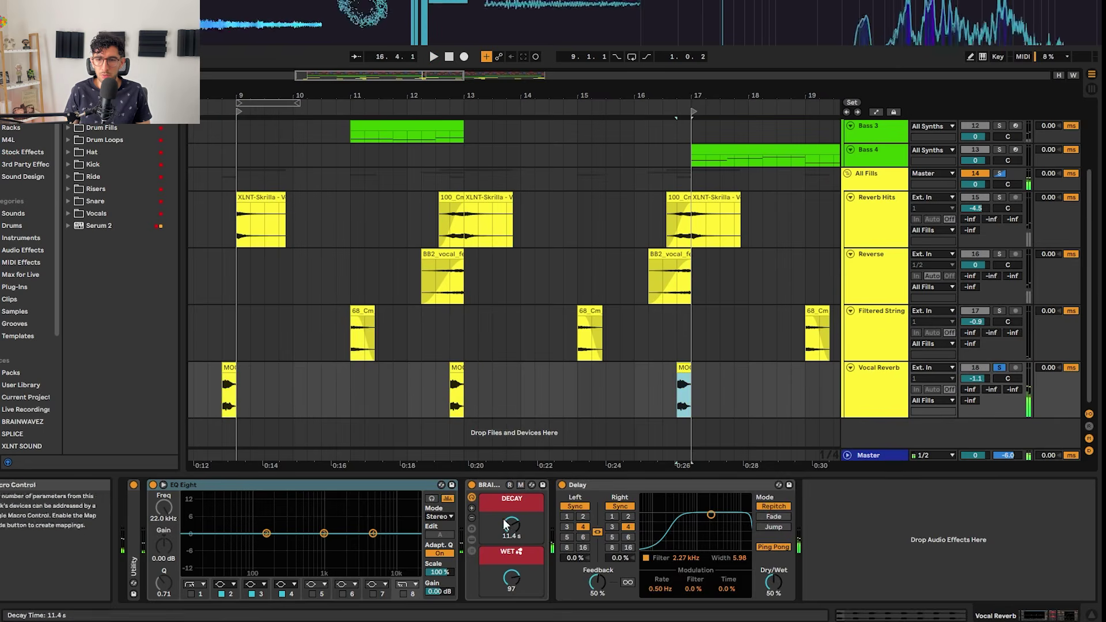
scroll(541, 301, "down", 3)
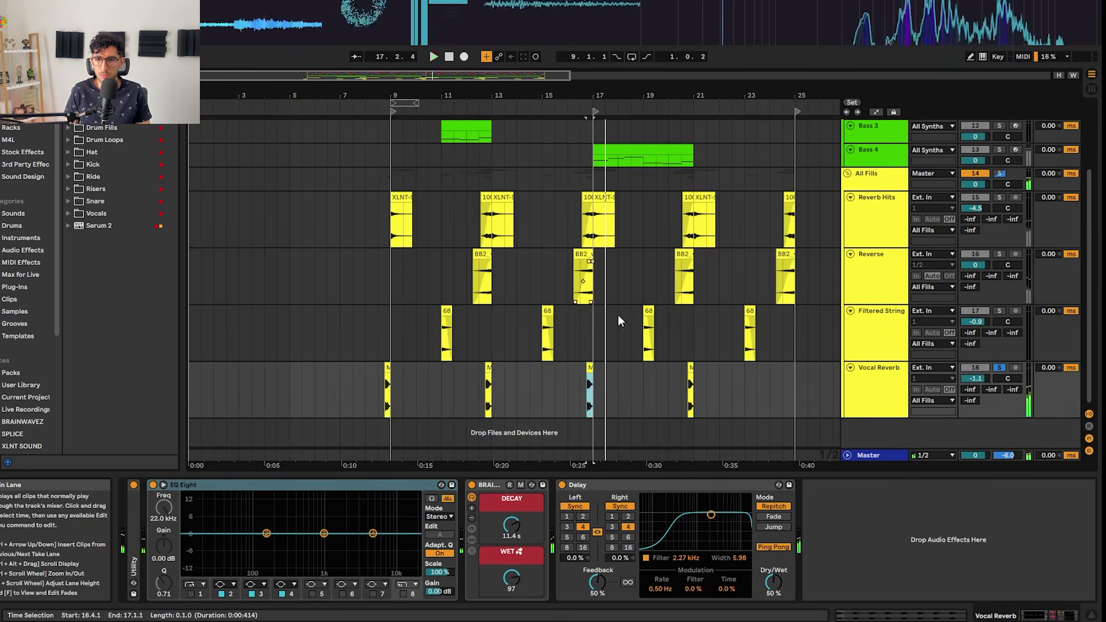
Fit all tracks into the visible height of the arrangement and clear the fill track's solo
left_click(877, 316)
key("h")
left_click(999, 339)
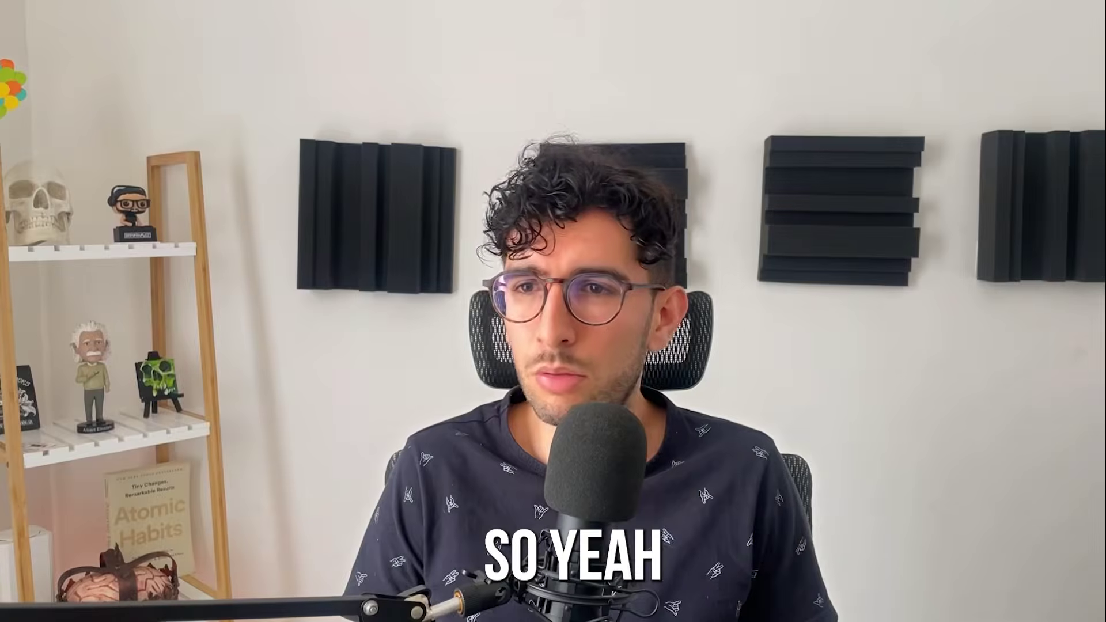